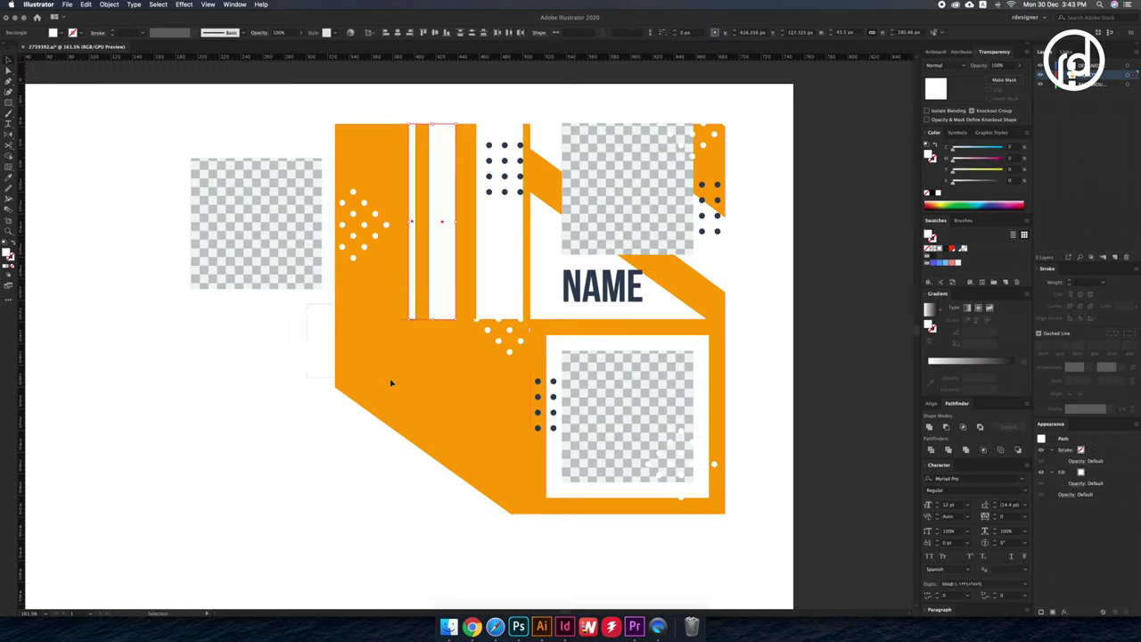
- Draw a rectangle over the left orange area and send it behind the dot pattern
left_click_drag(377, 470, 530, 148)
mouse_move(450, 133)
left_mouse_down()
mouse_move(543, 118)
mouse_move(538, 153)
left_mouse_up()
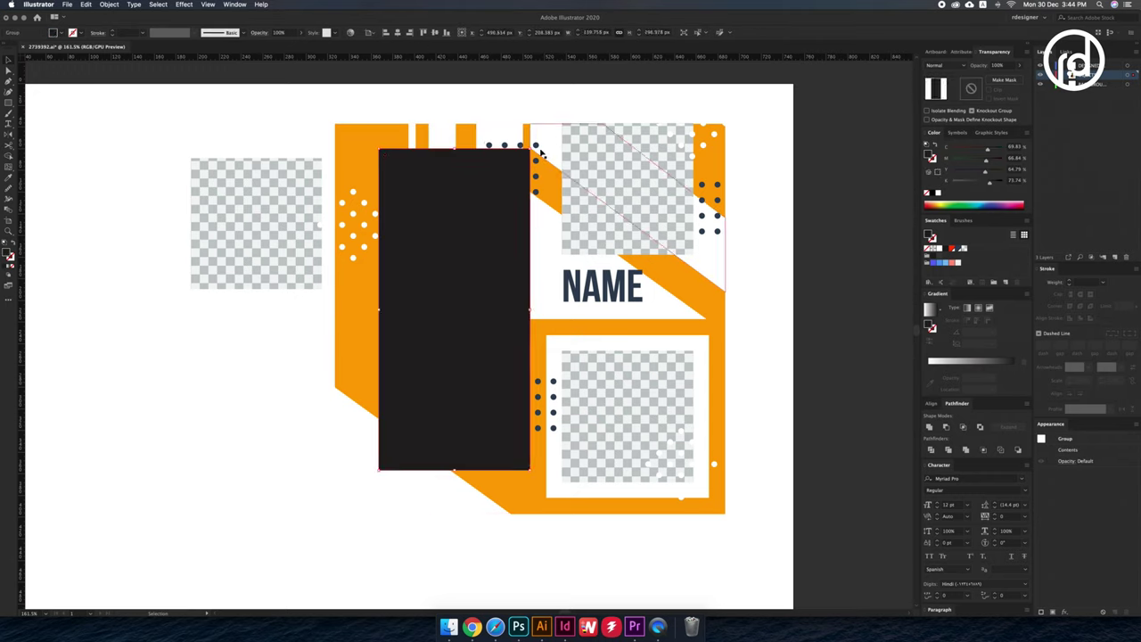
key("ctrl+7")
- Move the NAME text to the lower left and set it smaller in Montserrat
left_click(602, 285)
left_click_drag(601, 286, 384, 500)
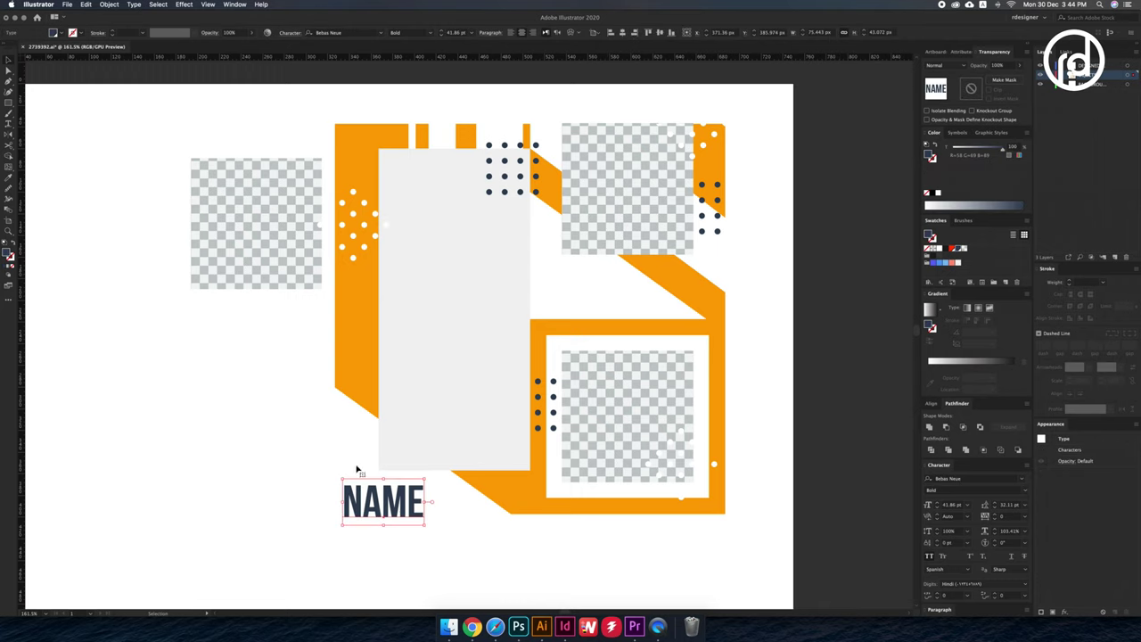
double_click(398, 508)
key("ctrl+a")
left_click(338, 33)
type("Mont")
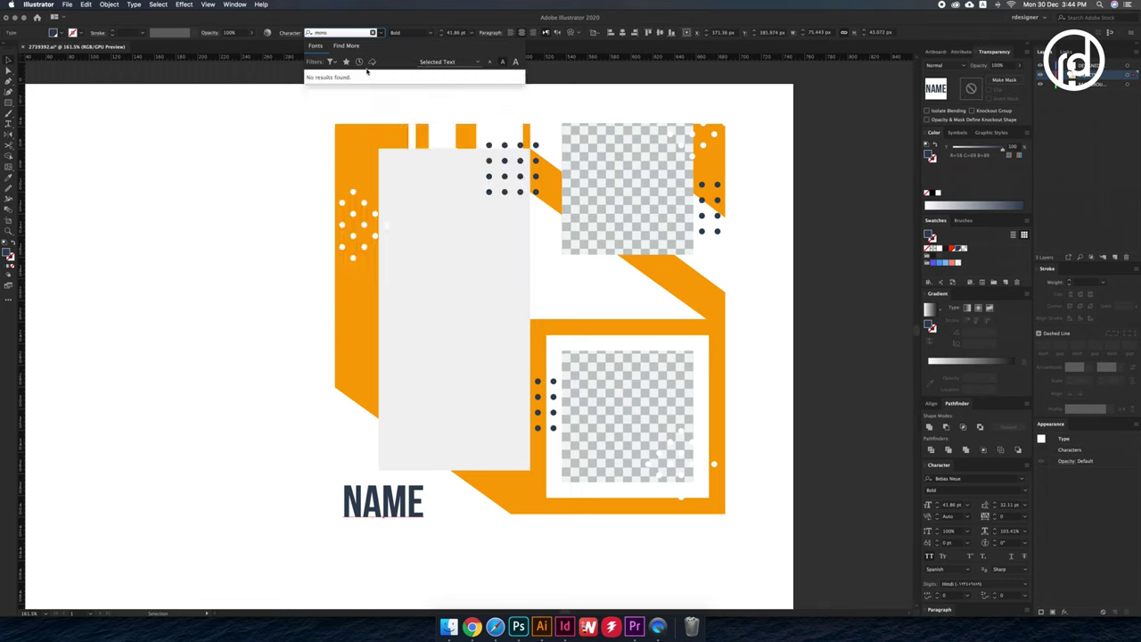
left_click(408, 268)
mouse_move(428, 508)
left_mouse_down()
mouse_move(458, 505)
mouse_move(423, 500)
left_mouse_up()
- Release the checkered placeholders from their clipping masks and fill them light grey
left_click(497, 543)
right_click(650, 216)
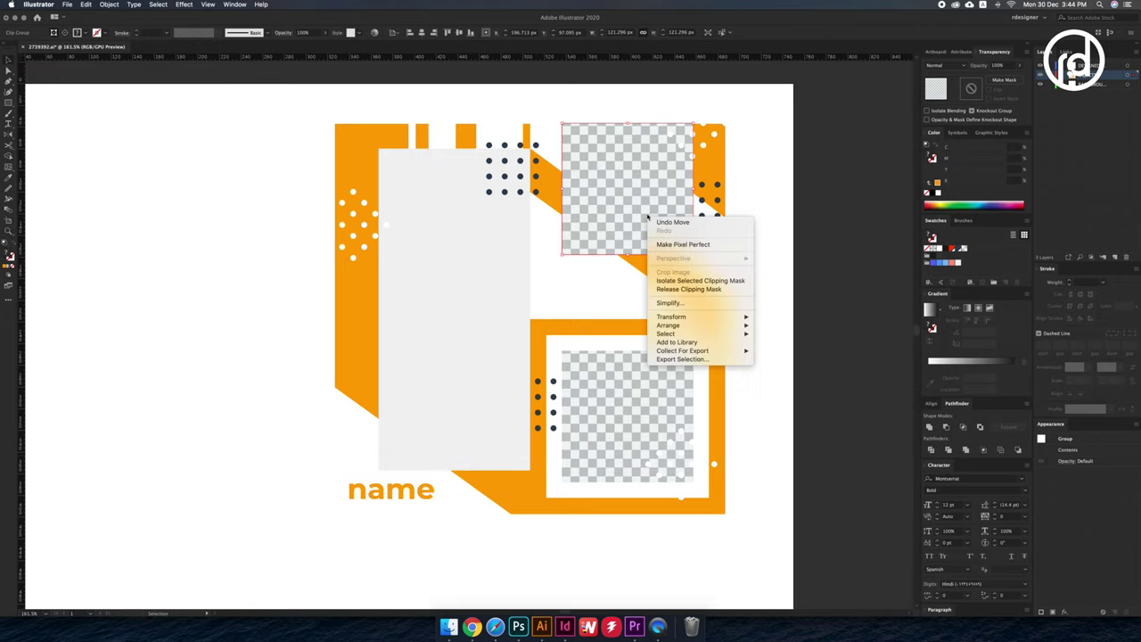
key("Escape")
key("i")
left_click(570, 257)
left_click_drag(571, 257, 571, 294)
left_click(632, 372)
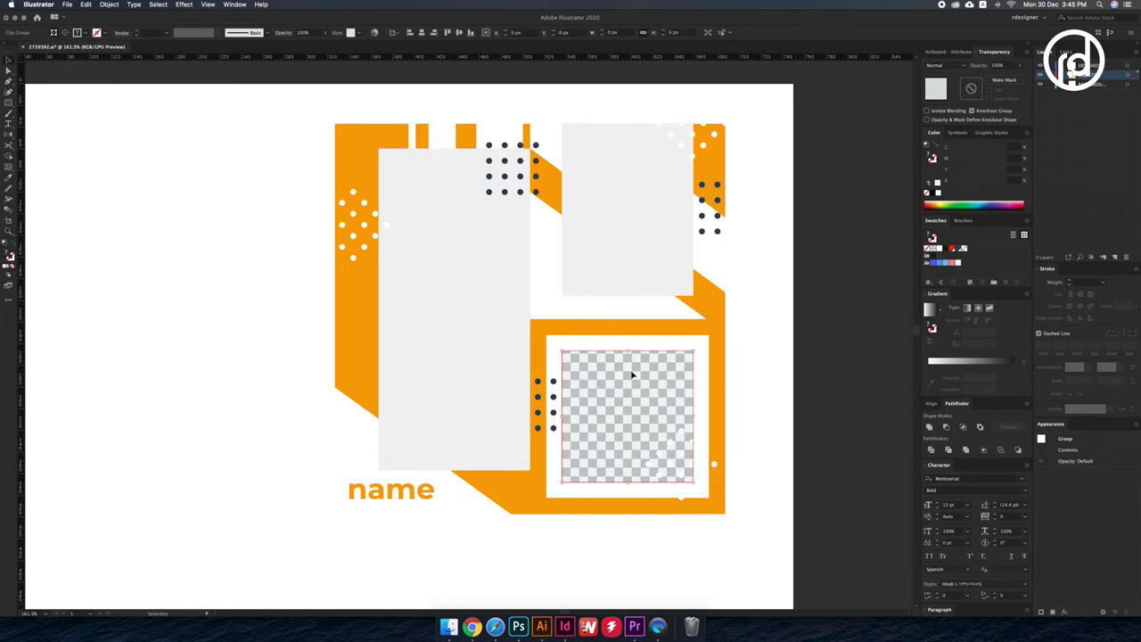
left_click(660, 269)
- Switch rulers to centimetres and resize the artboard to 42 cm tall
key("ctrl+0")
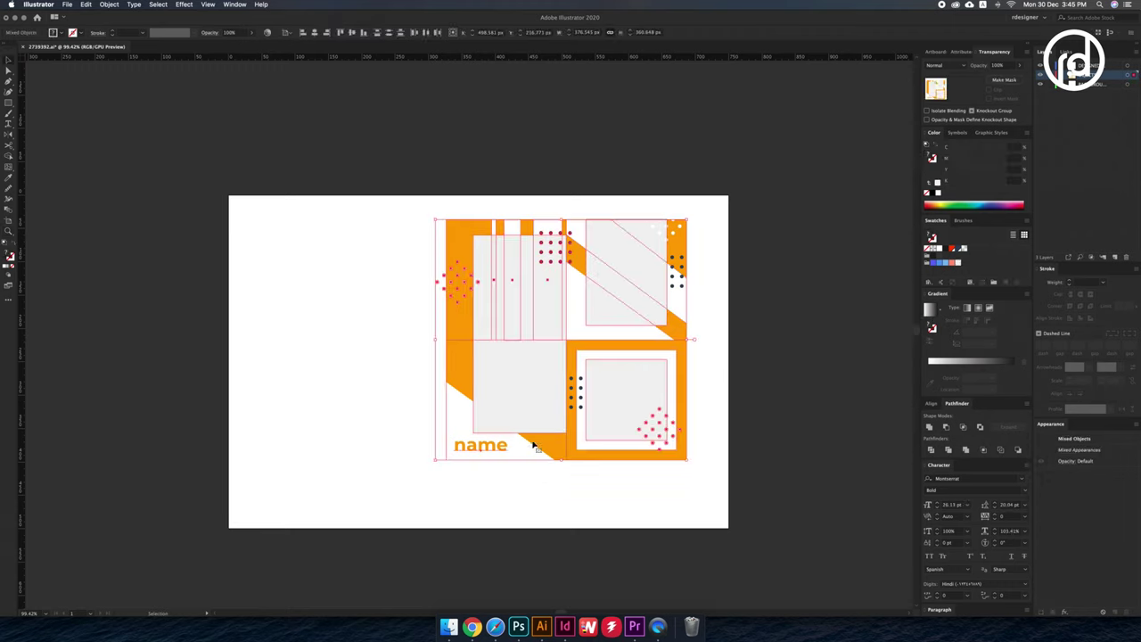
key("shift+o")
right_click(378, 56)
left_click(401, 97)
left_click(373, 33)
type("4")
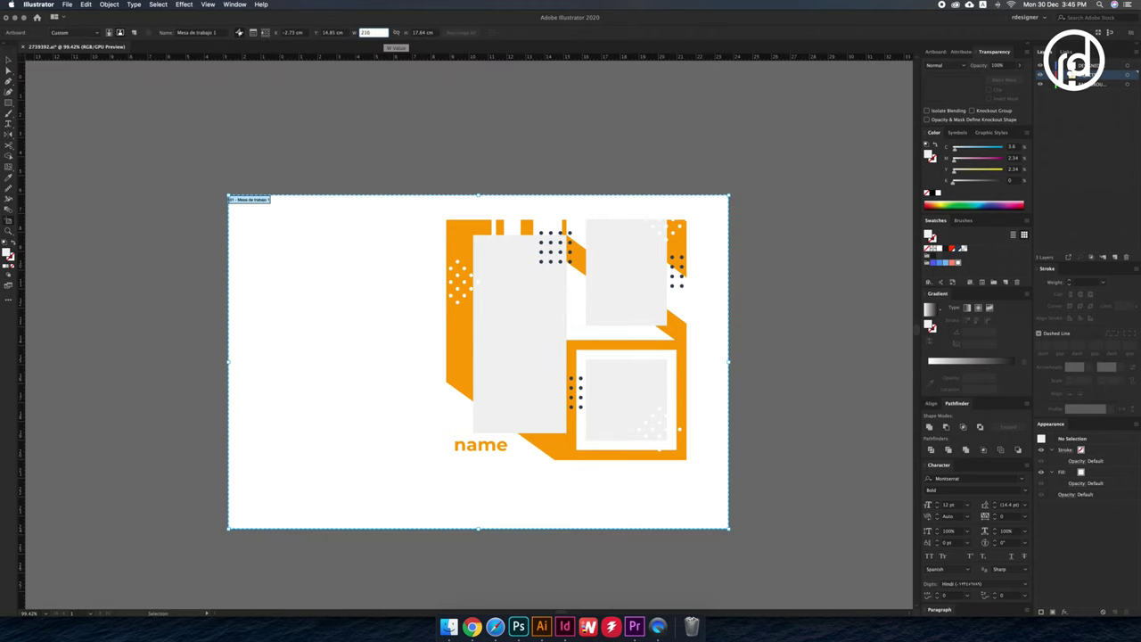
type("2")
key("Tab")
type("42")
key("Tab")
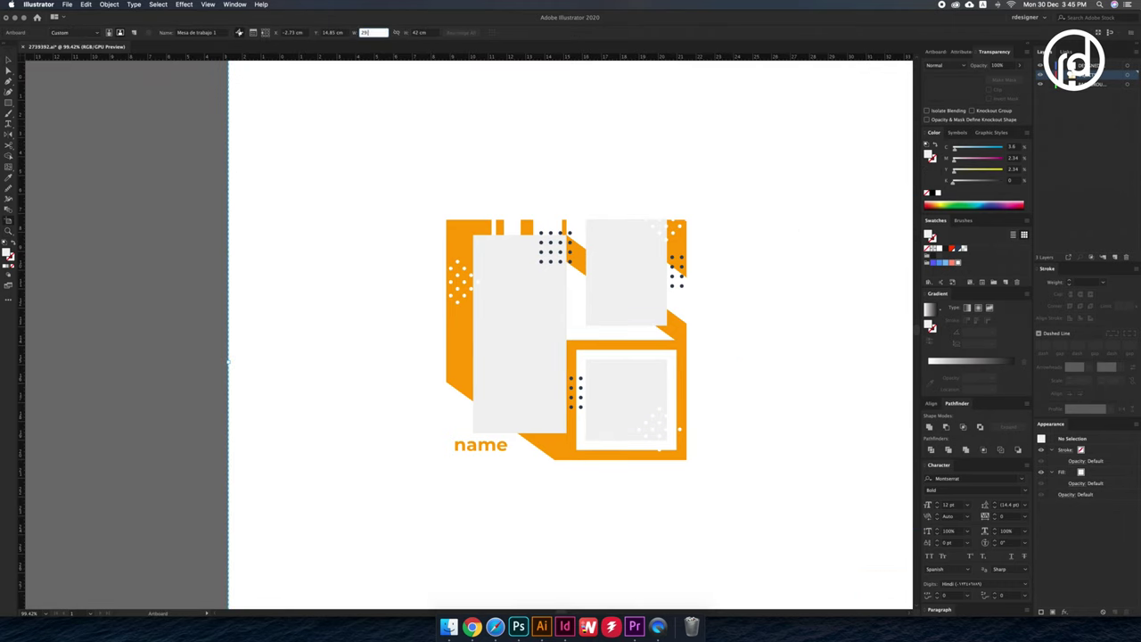
key("Escape")
key("ctrl+0")
left_click_drag(499, 303, 415, 202)
- Copy the whole design and bring it over to InDesign
key("ctrl+shift+a")
key("z")
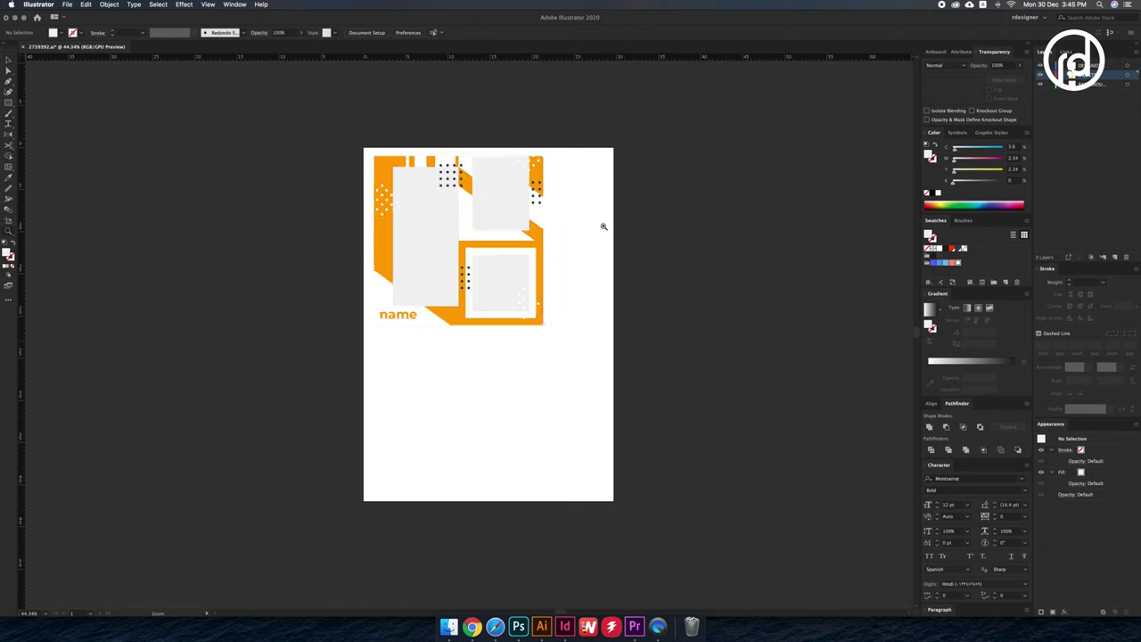
key("super+Tab")
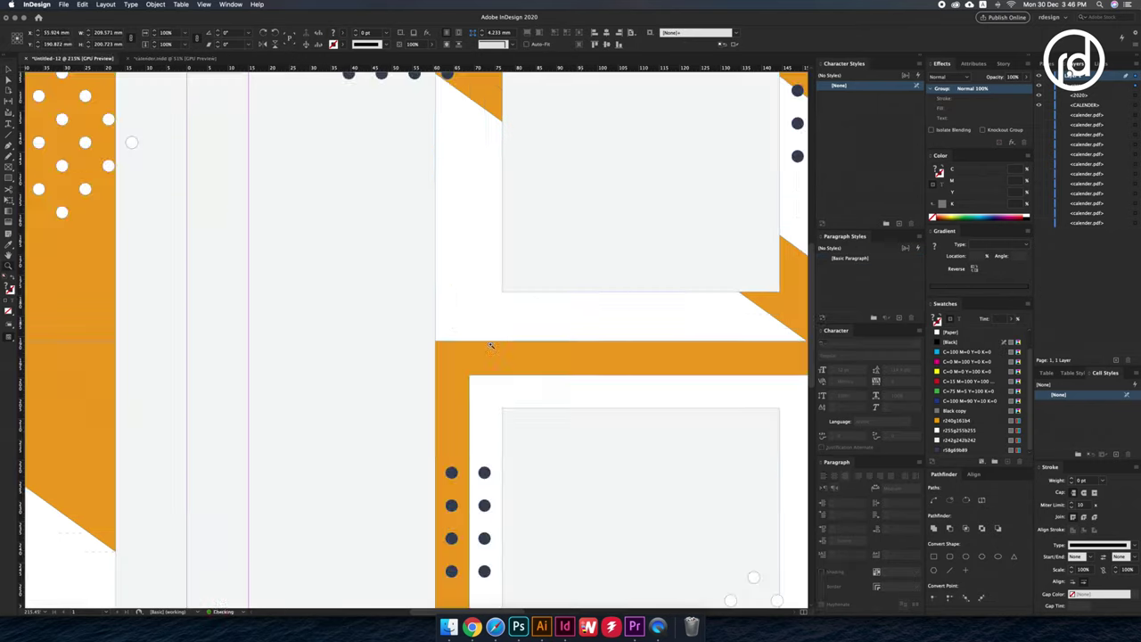
- Delete the name text and scale the orange design group up across the page
key("ctrl+0")
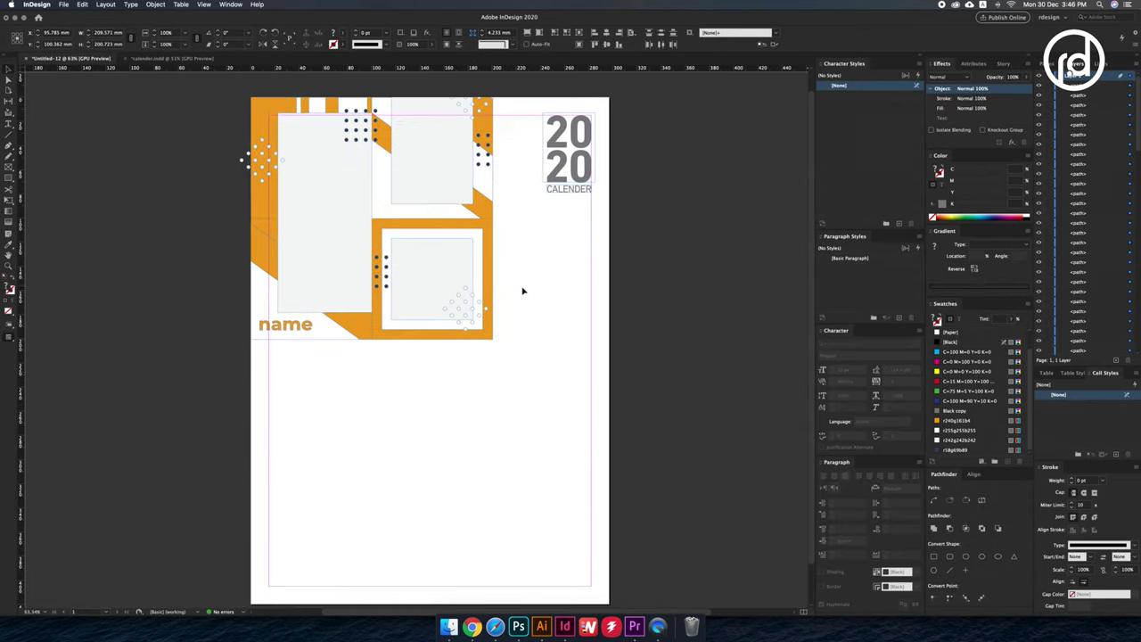
left_click(285, 325)
key("Delete")
key("ctrl+equal")
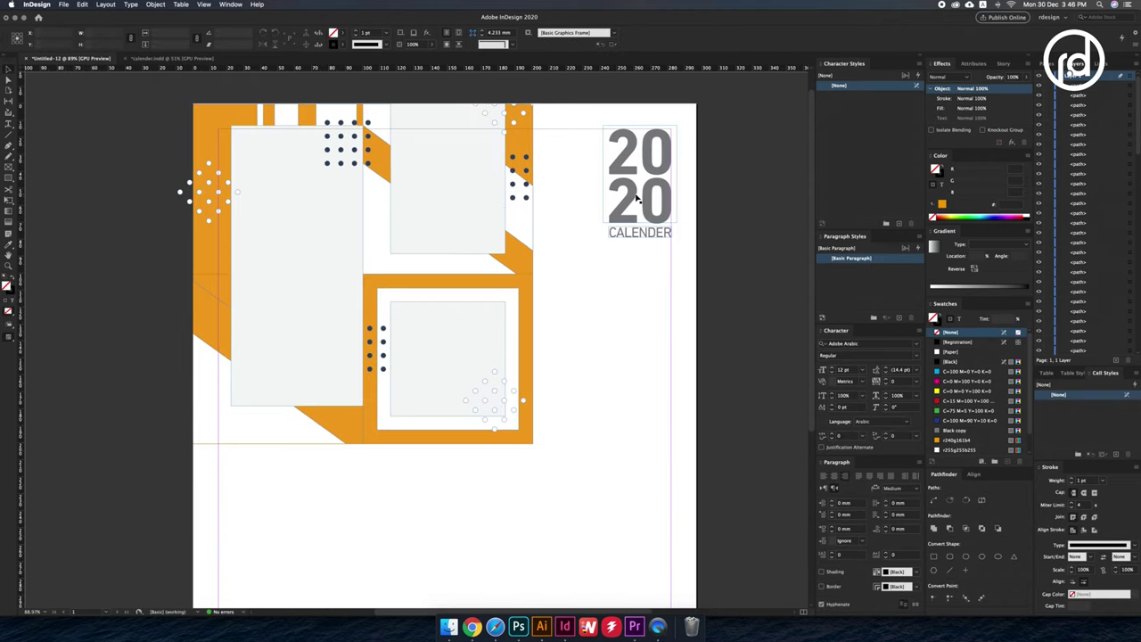
left_click(526, 258)
left_click_drag(533, 443, 588, 498)
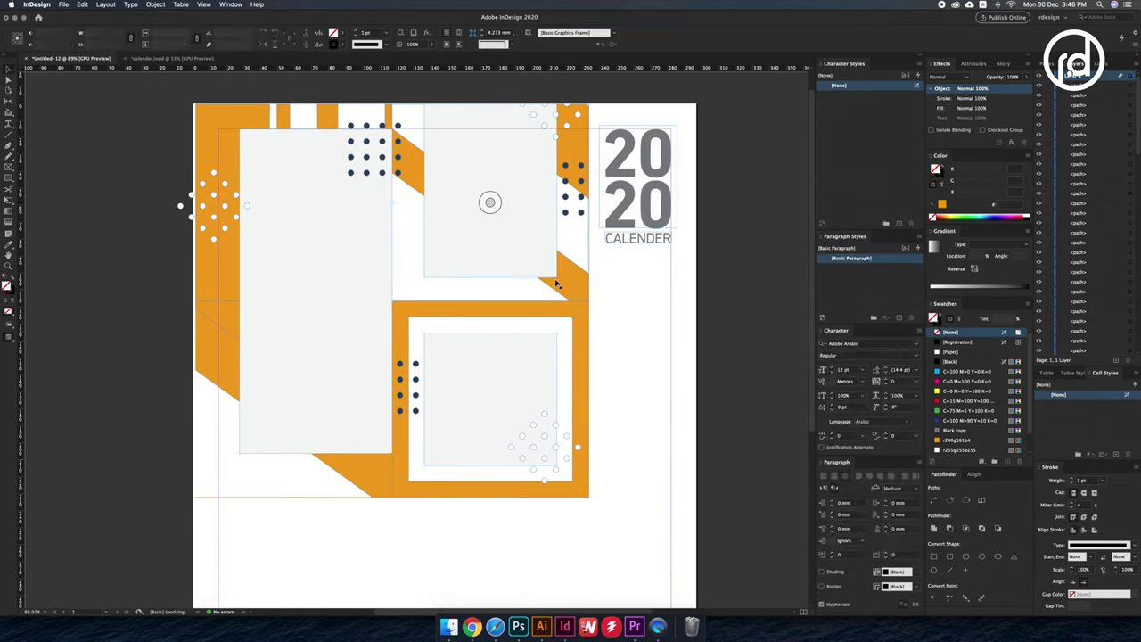
left_click(625, 300)
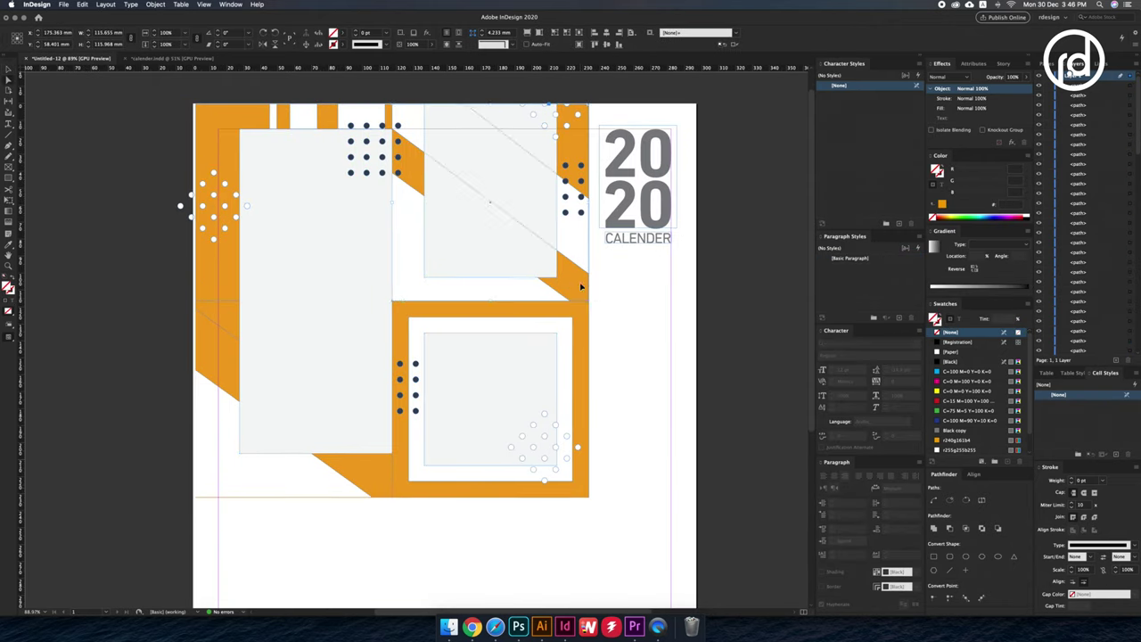
- Stretch the orange shape to the page's top-right edge and make 2020 CALENDER white
left_click(586, 150)
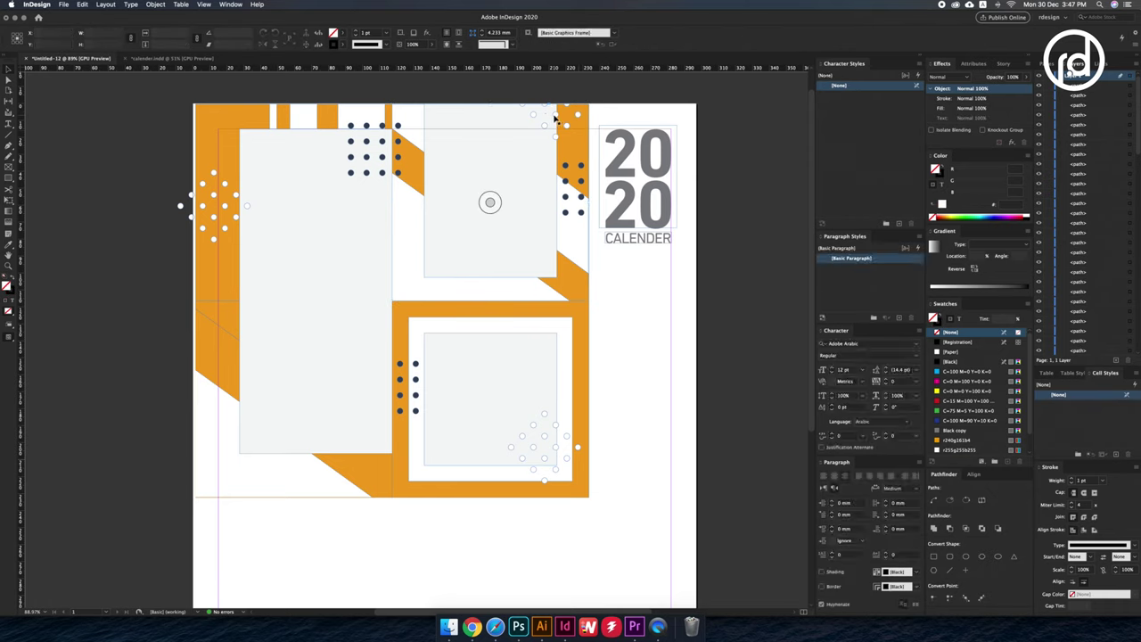
left_click(584, 123)
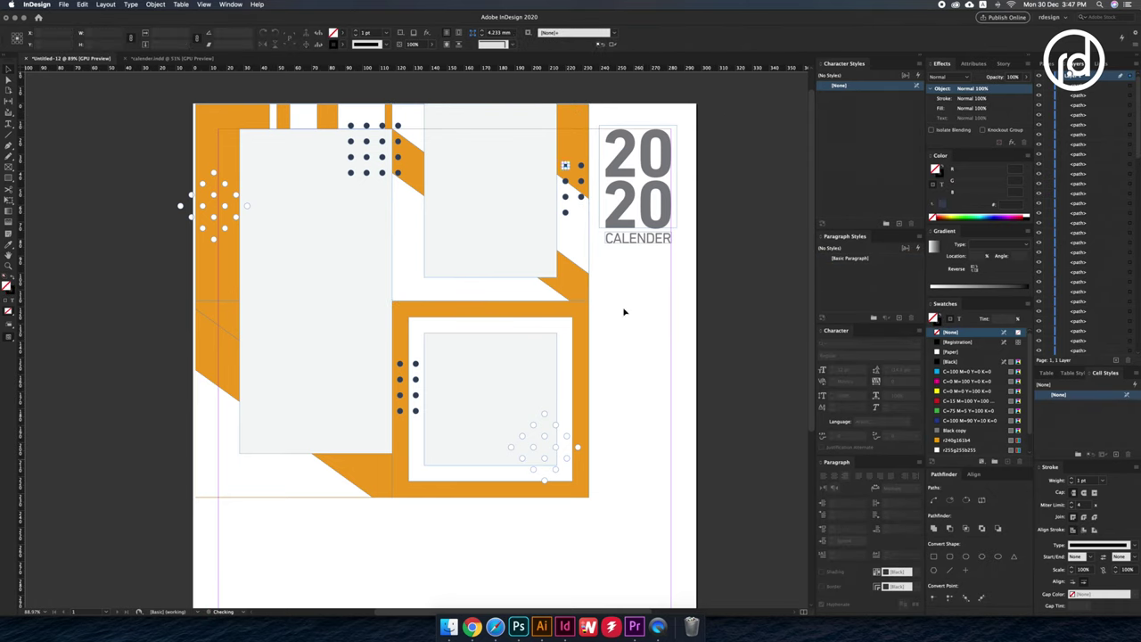
mouse_move(611, 307)
left_mouse_down()
mouse_move(583, 294)
mouse_move(695, 302)
left_mouse_up()
left_click(637, 205)
left_click(952, 353)
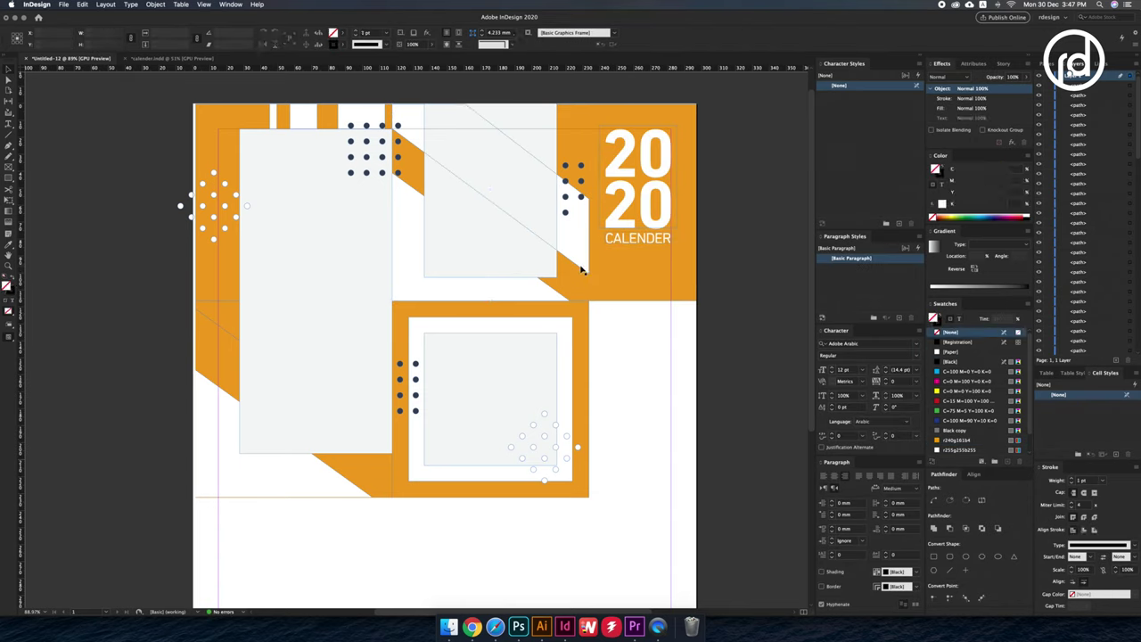
- Extend the white diagonal stripe outward and lengthen the left grey panel downward
left_click(591, 279)
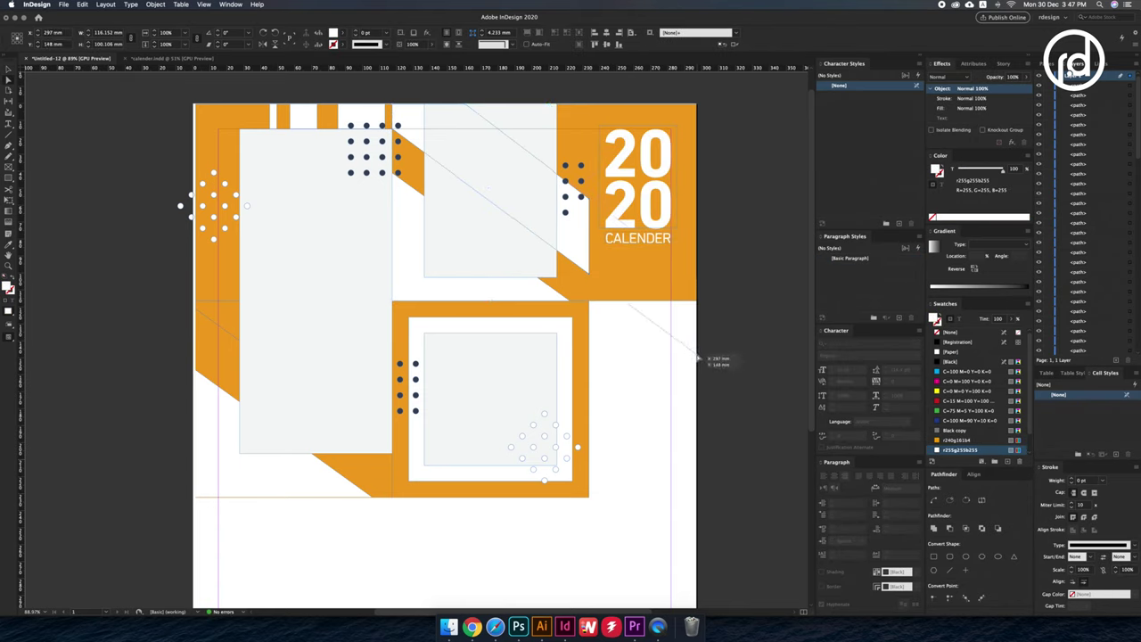
left_click_drag(698, 357, 644, 327)
left_click(526, 274)
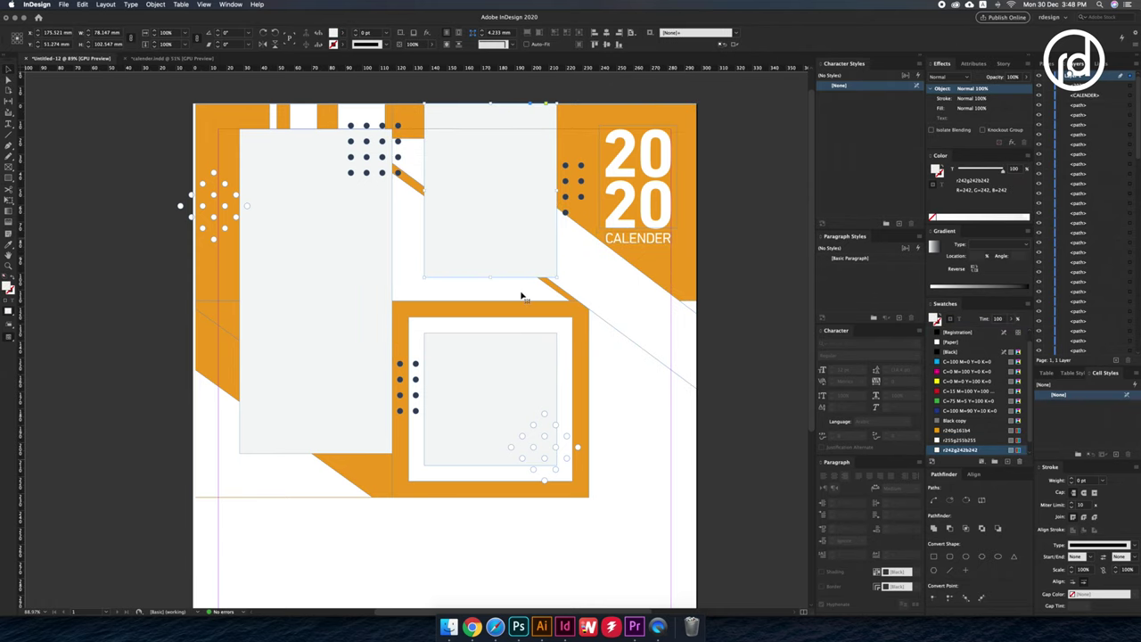
scroll(563, 526, "down", 2)
left_click(354, 133)
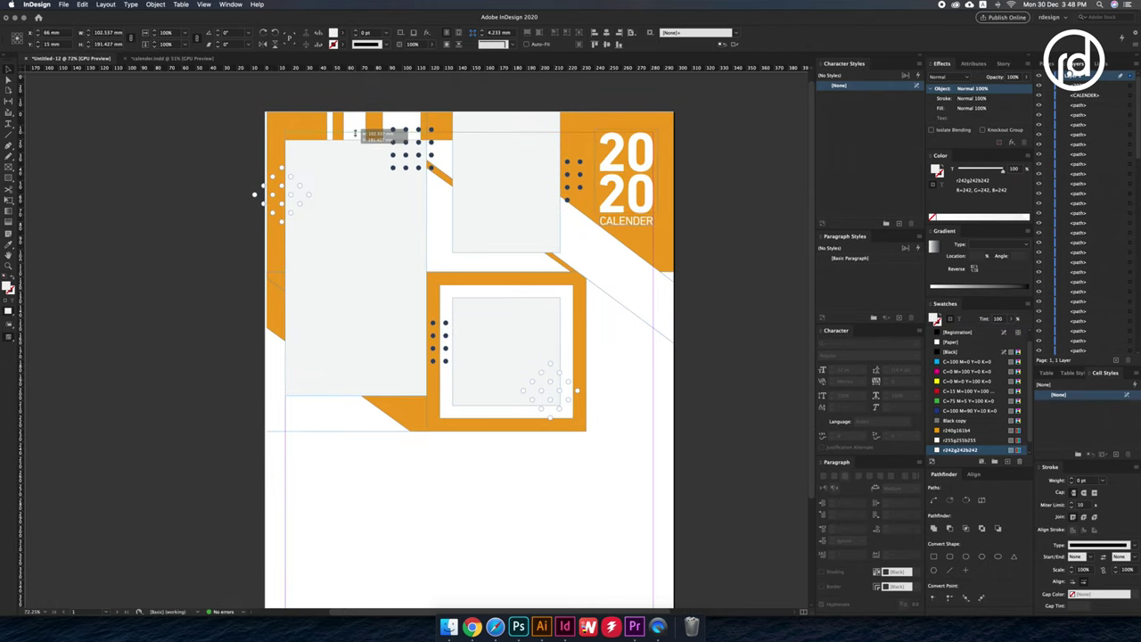
left_click_drag(355, 409, 355, 416)
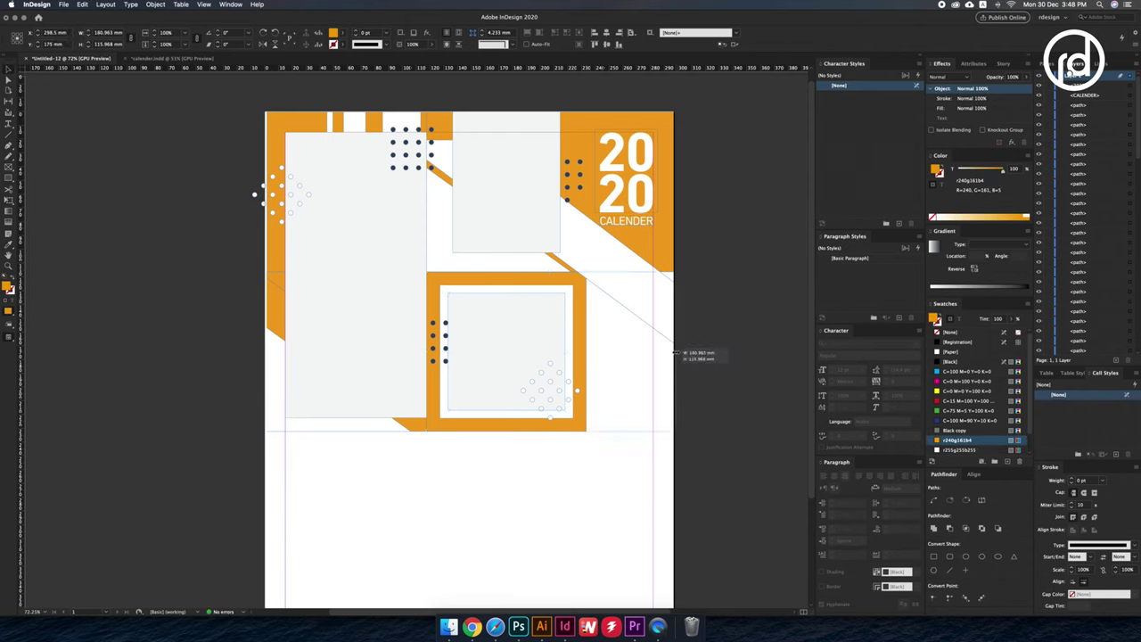
- Reposition the white diagonal stripe down and to the right
scroll(616, 466, "down", 1)
left_click_drag(273, 199, 328, 136)
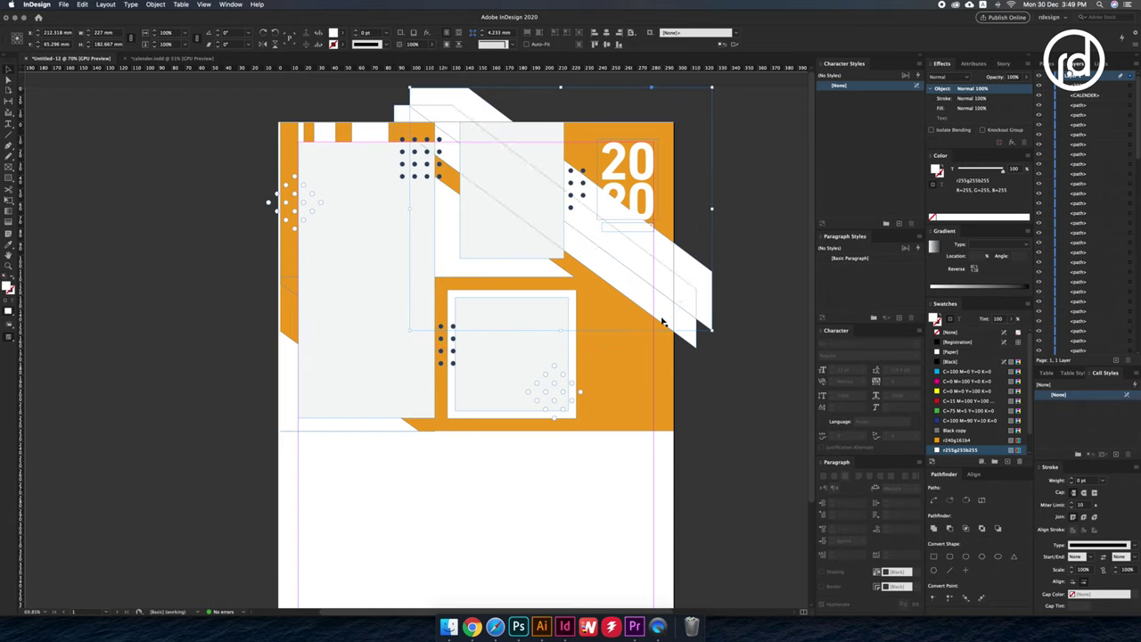
left_click_drag(618, 258, 650, 308)
left_click(711, 349)
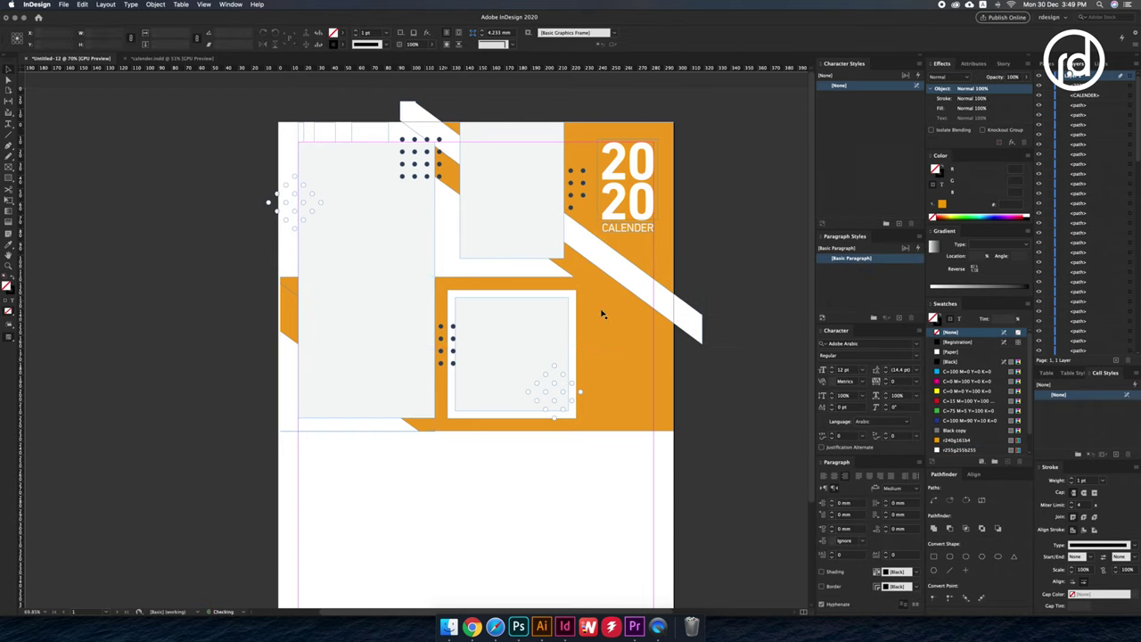
- Review the document's page setup, then select the left grey panel
key("super+alt+p")
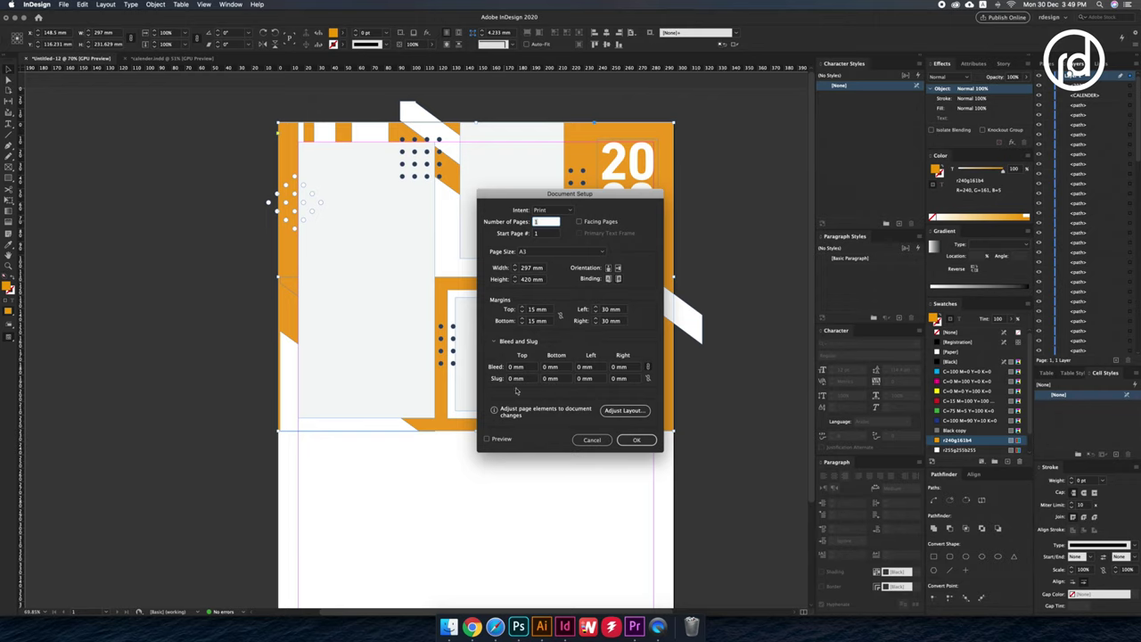
key("Return")
left_click(366, 283)
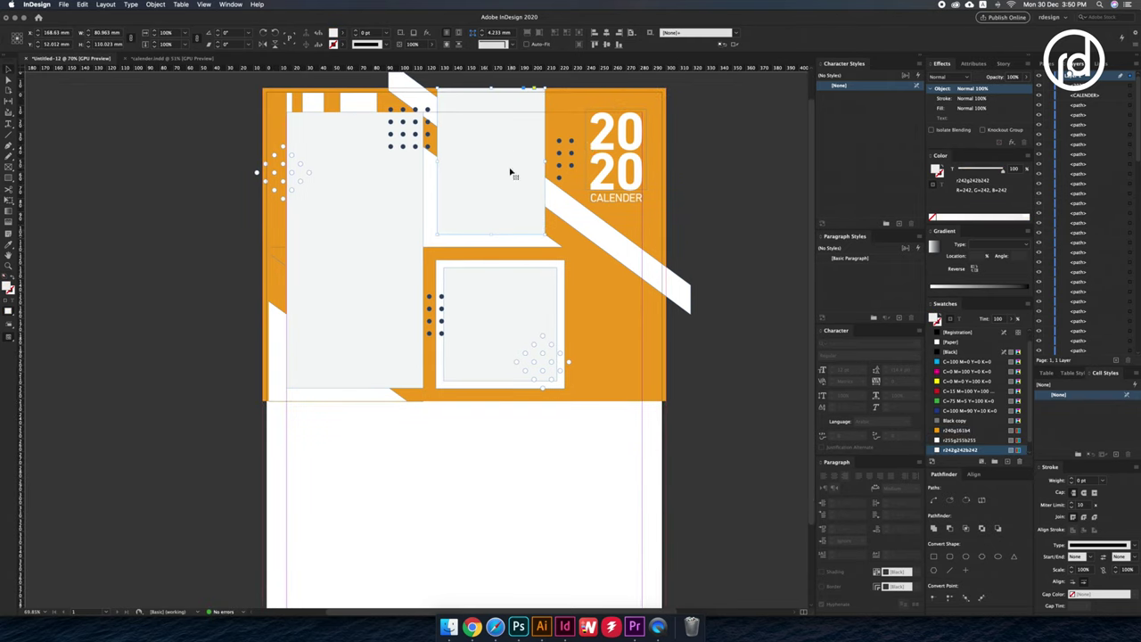
scroll(511, 173, "up", 2)
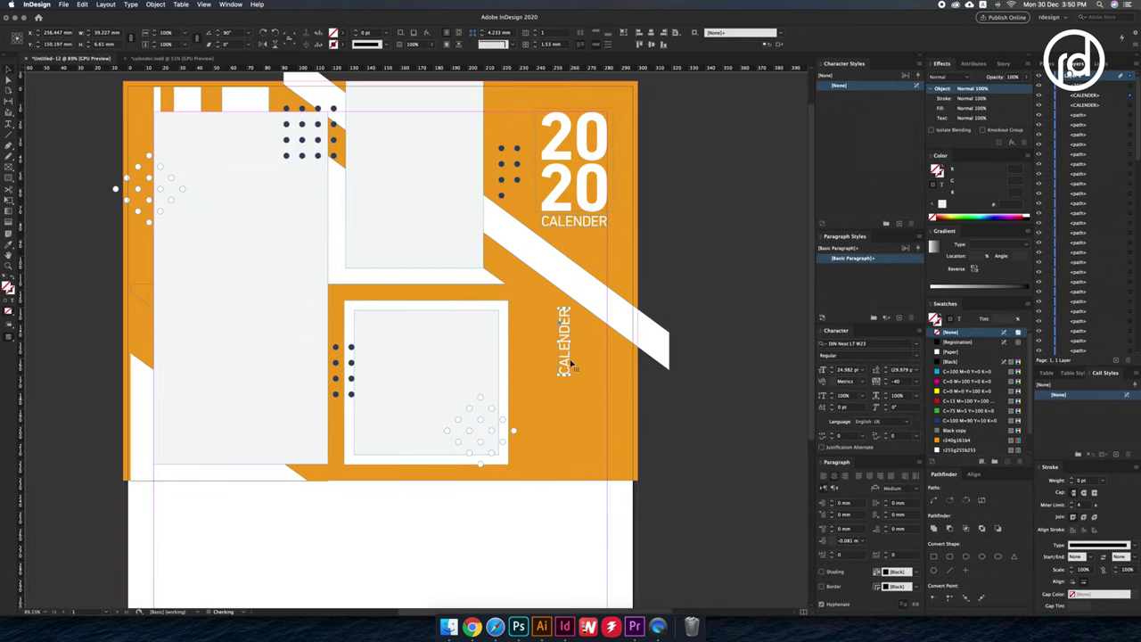
- Change the vertical text to 'name' and nudge the 'your name' frames slightly down
double_click(566, 353)
type("name")
key("Escape")
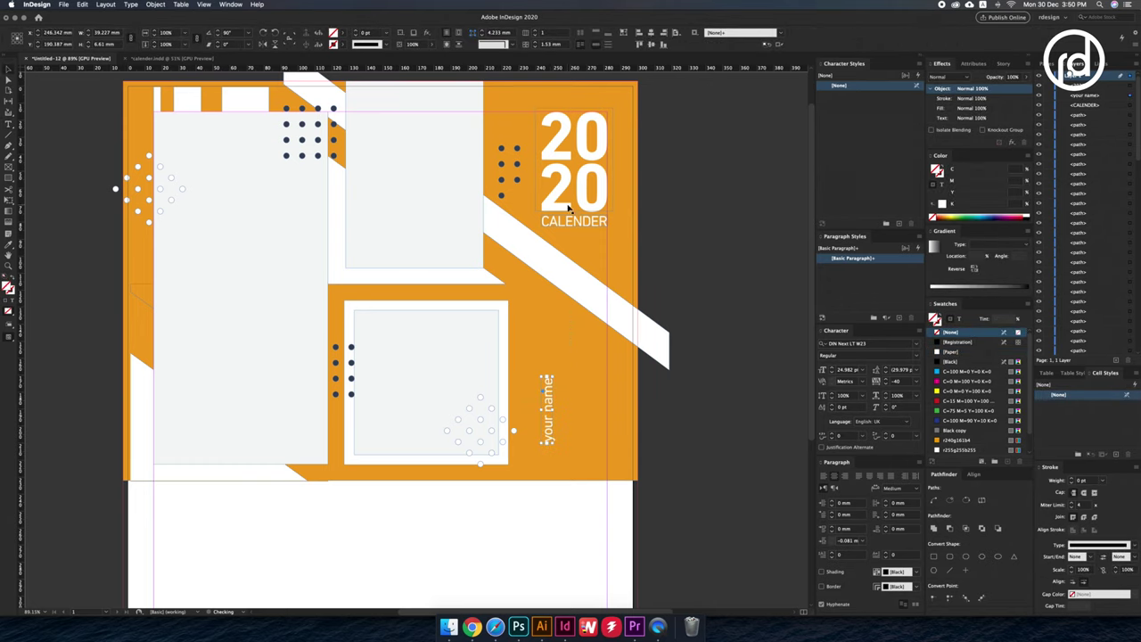
double_click(570, 170)
key("ctrl+a")
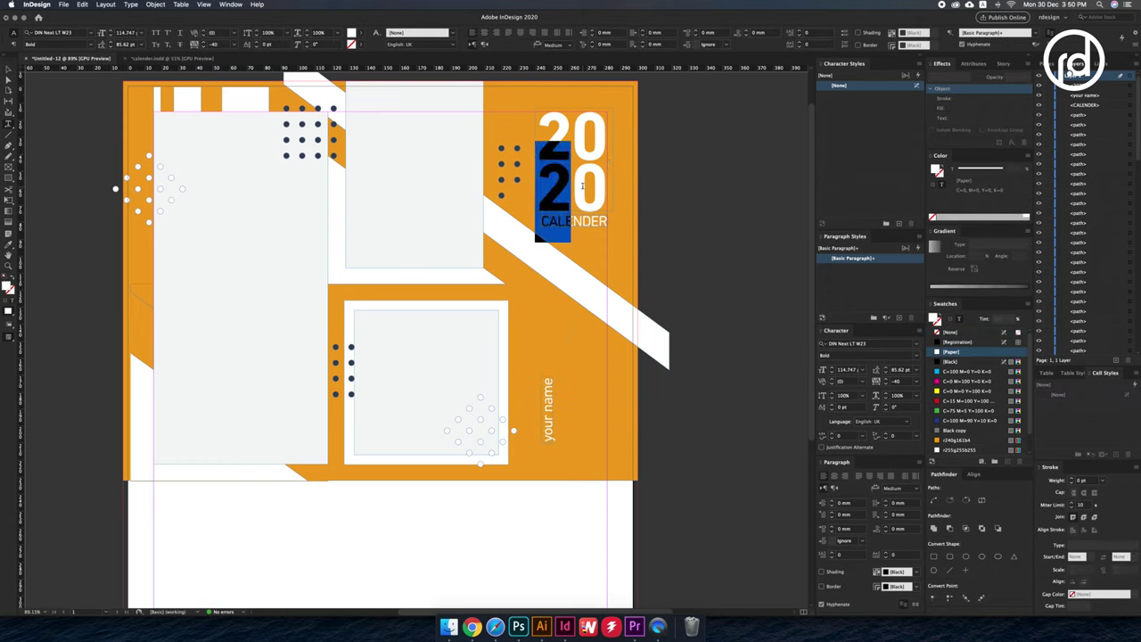
left_click(673, 168)
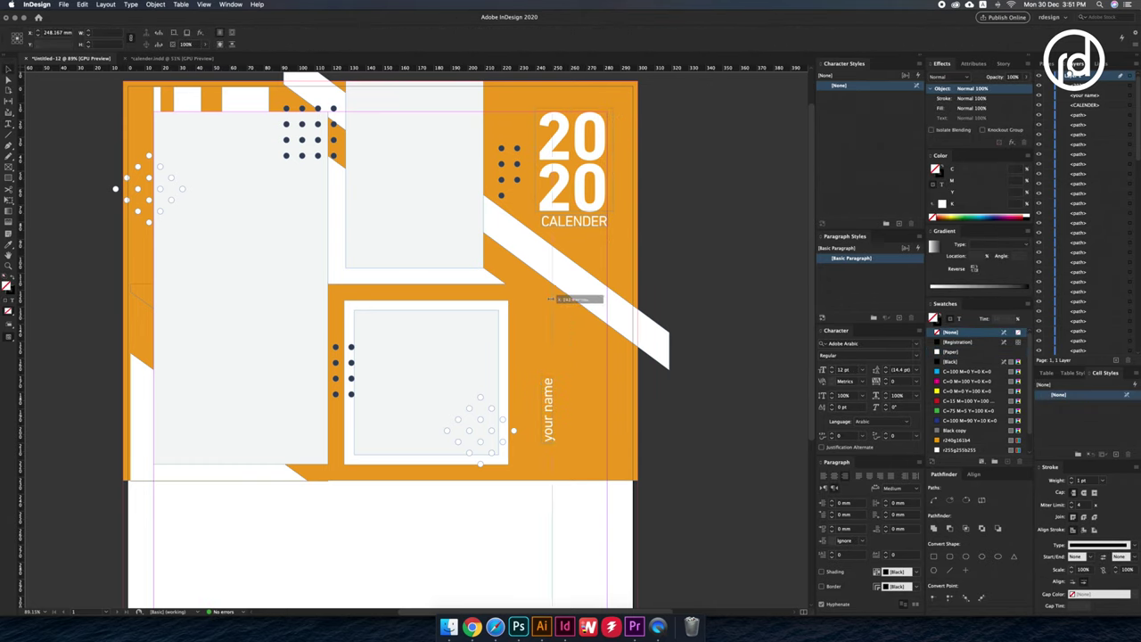
left_click(553, 353)
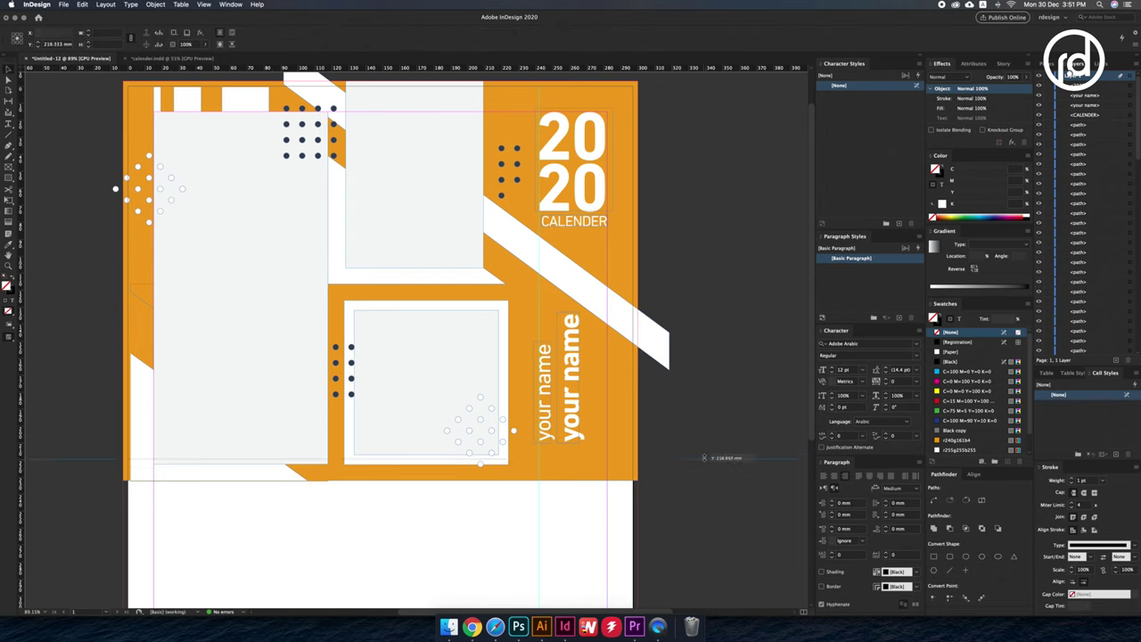
key("shift+Down")
key("shift+Down")
- Draw an orange rectangle stretched over the lower page
left_click(653, 470, "alt")
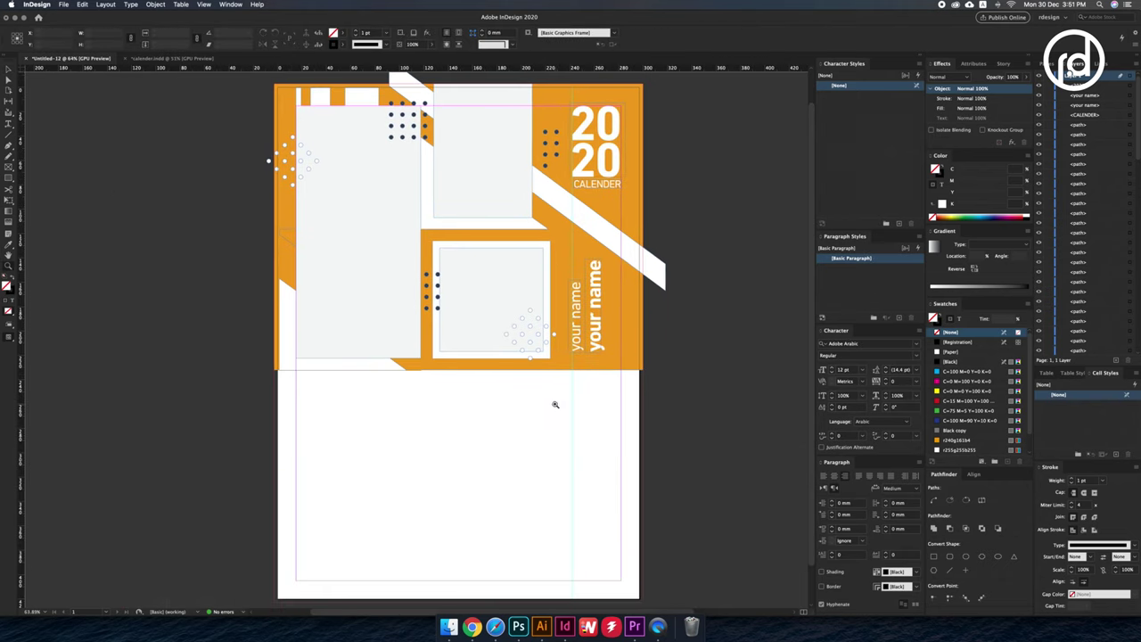
left_click_drag(275, 373, 642, 384)
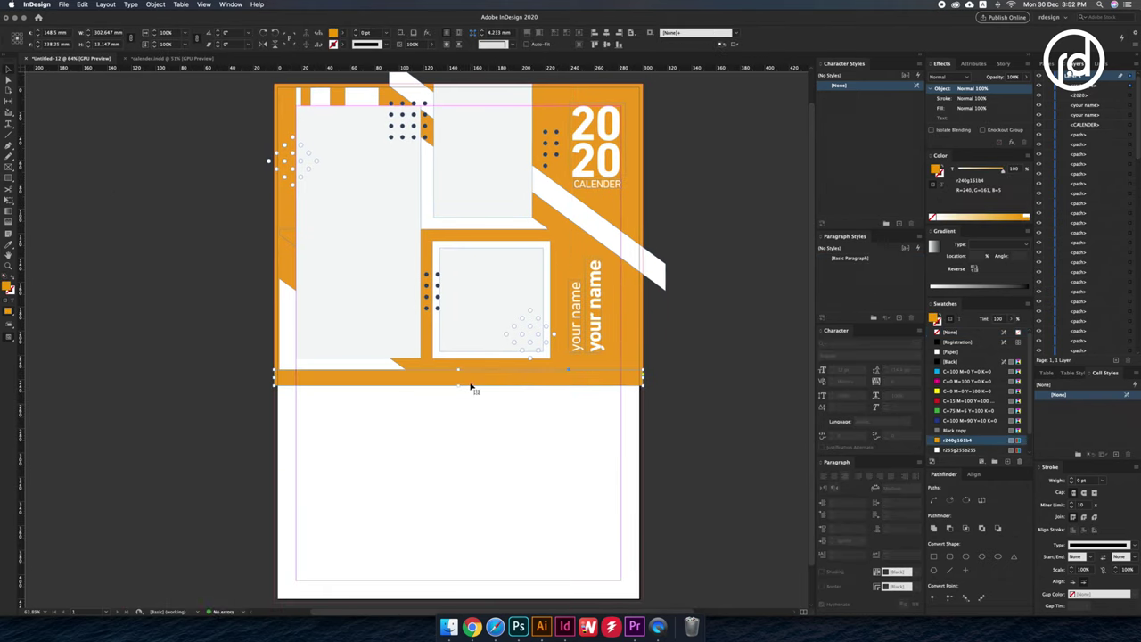
left_click_drag(458, 380, 458, 601)
- Set the white triangle aside and place the darker orange triangle on the lower page
left_click(423, 376)
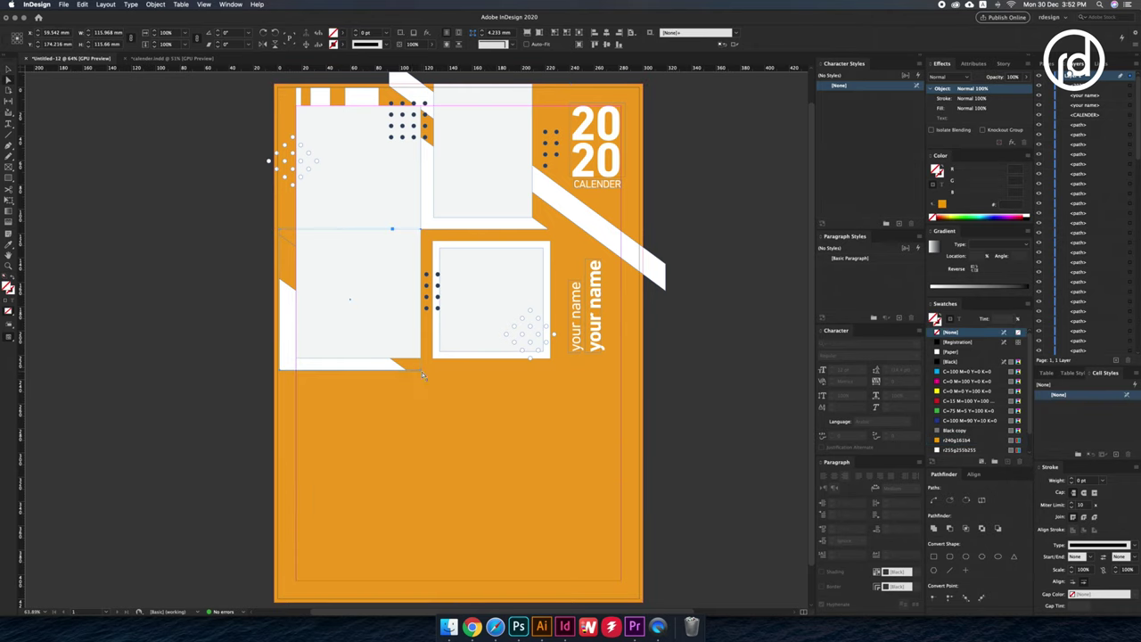
left_click_drag(279, 374, 279, 367)
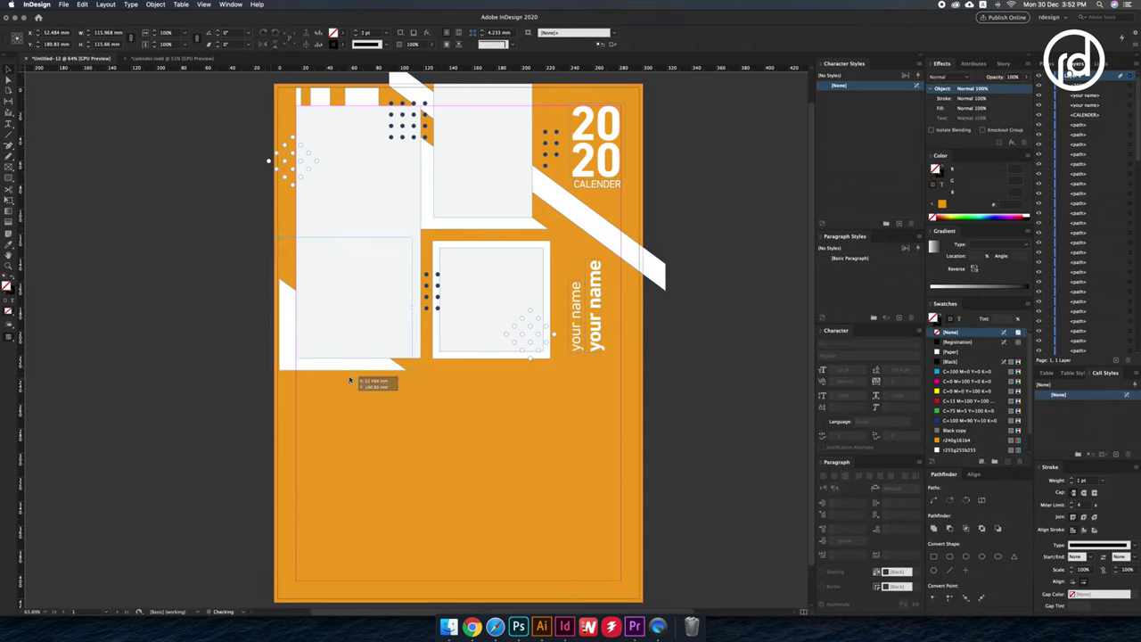
left_click_drag(351, 381, 183, 390)
left_click_drag(171, 323, 323, 358)
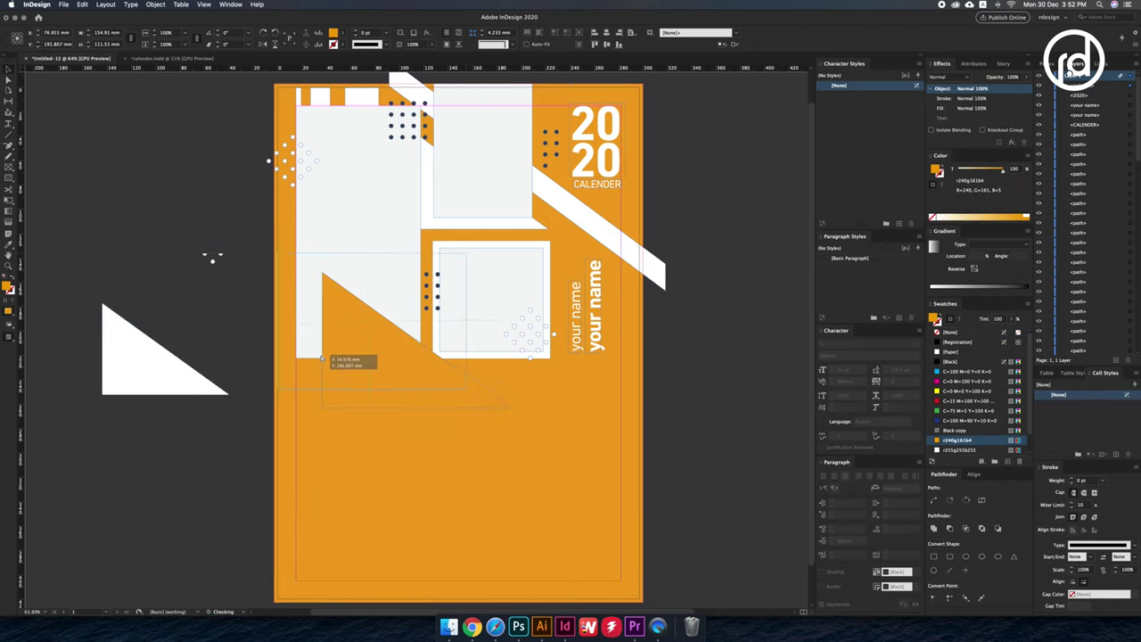
left_click_drag(495, 573, 495, 575)
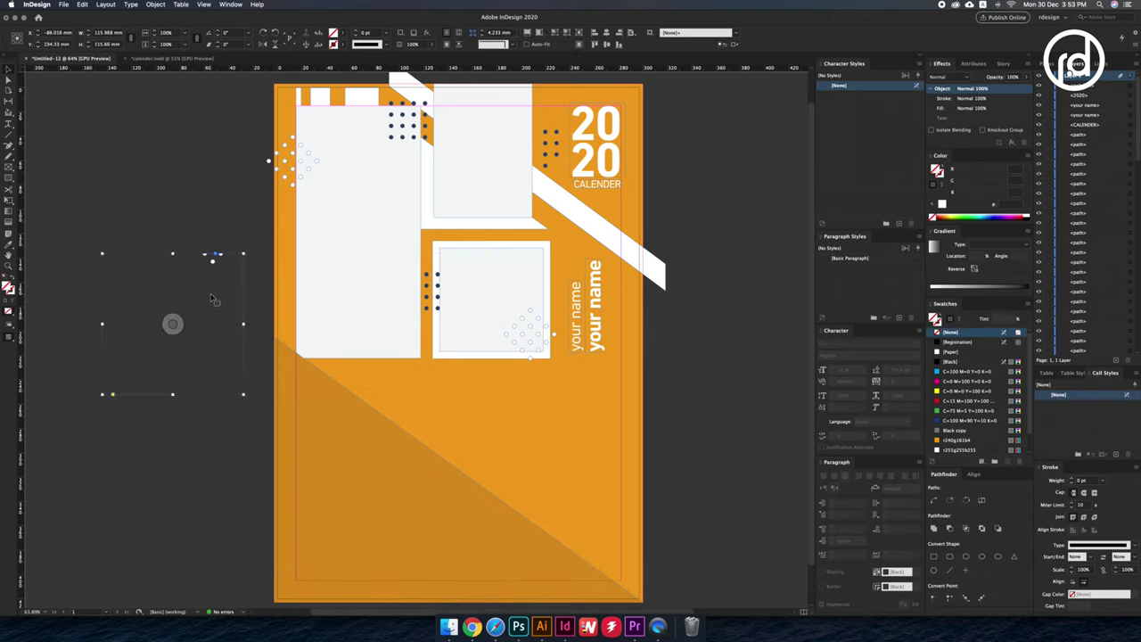
- Enlarge the white triangle over the lower corner and send it behind the orange shapes
left_click_drag(172, 325, 345, 331)
left_click_drag(403, 401, 680, 602)
key("ctrl+shift+bracketleft")
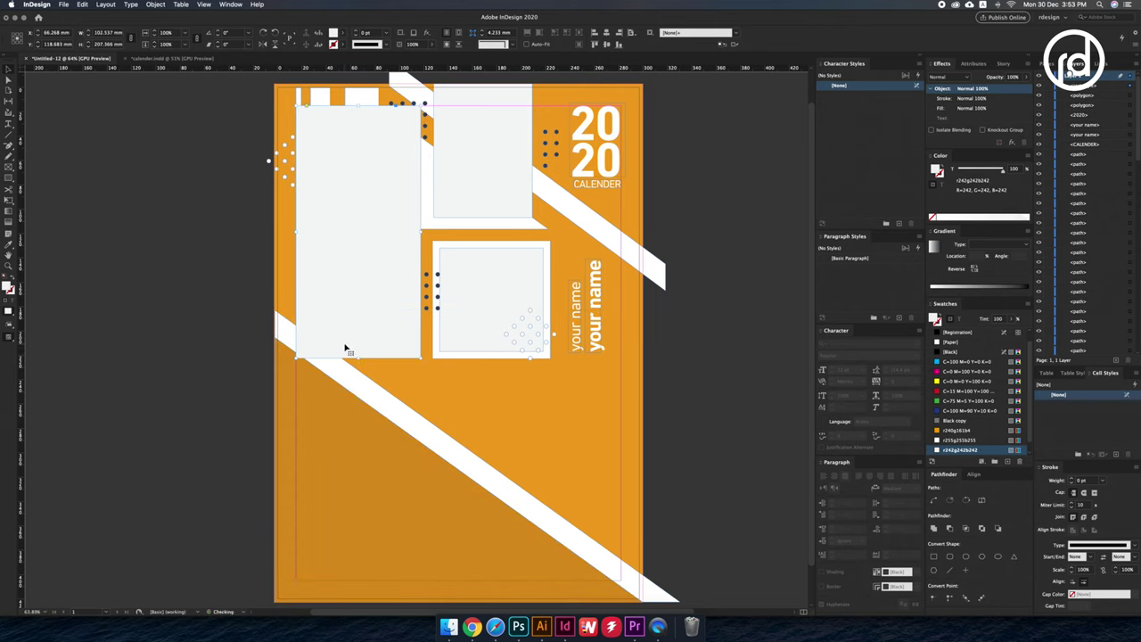
key("ctrl+equal")
- Delete the stray stripe piece at the bottom-right corner of the cover
left_click(384, 99)
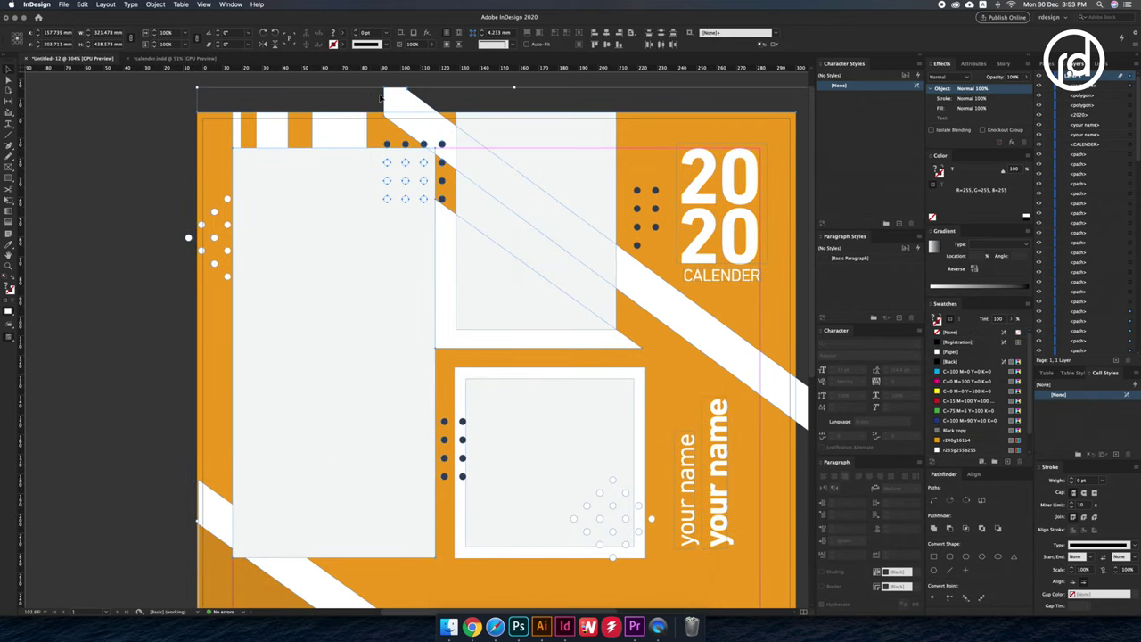
left_click(277, 340)
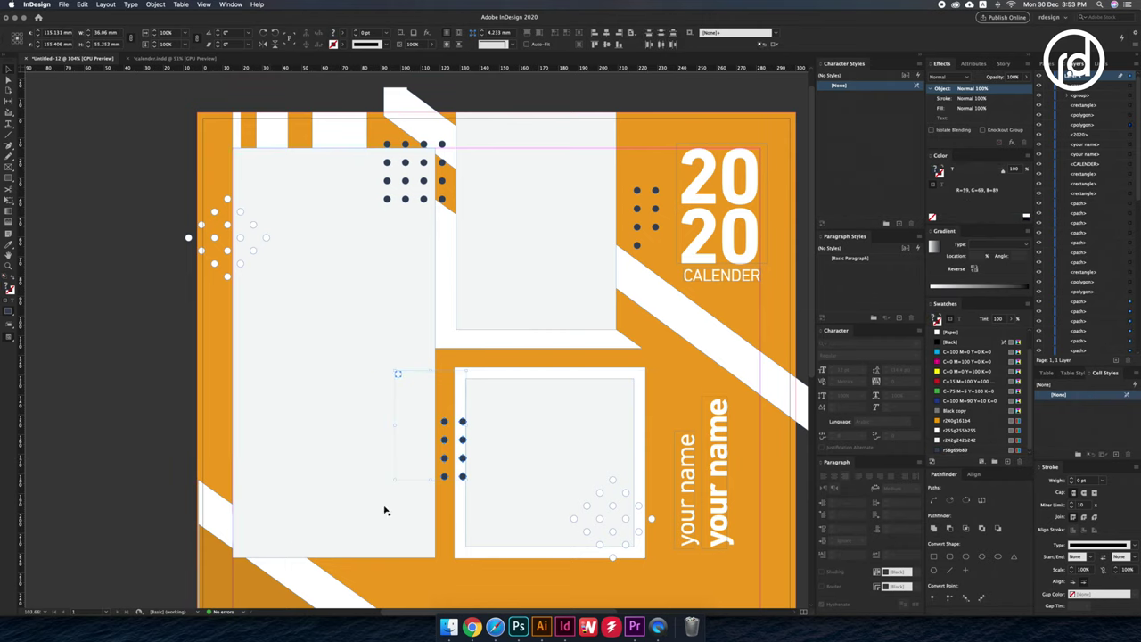
left_click(612, 505)
scroll(533, 458, "down", 3)
scroll(533, 458, "right", 4)
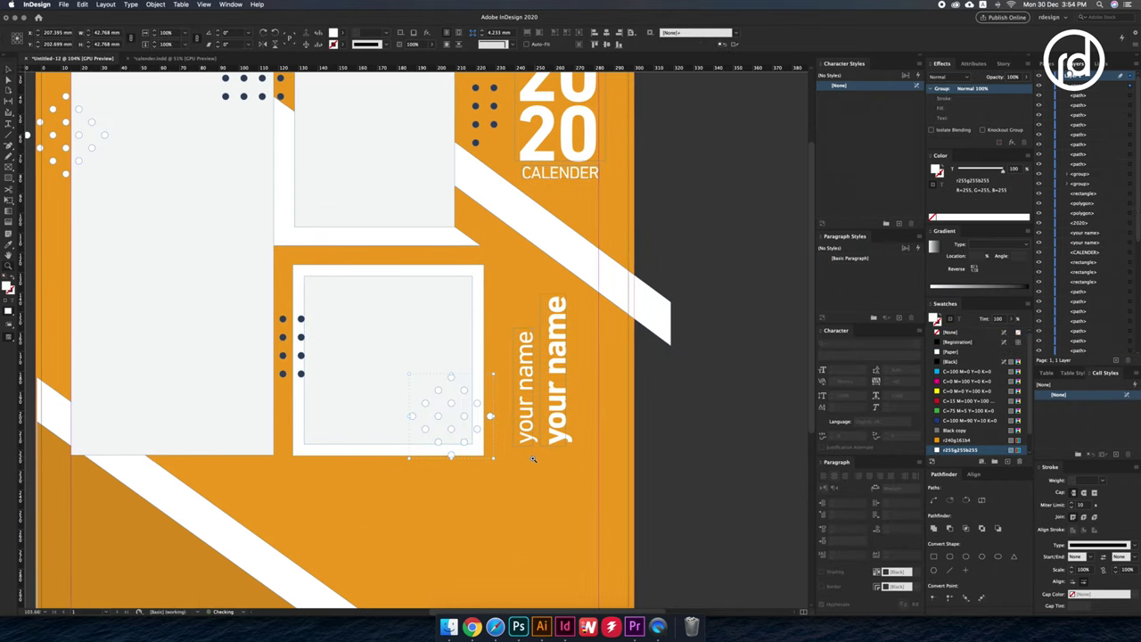
scroll(534, 458, "down", 3)
scroll(534, 458, "down", 2)
left_click(635, 571)
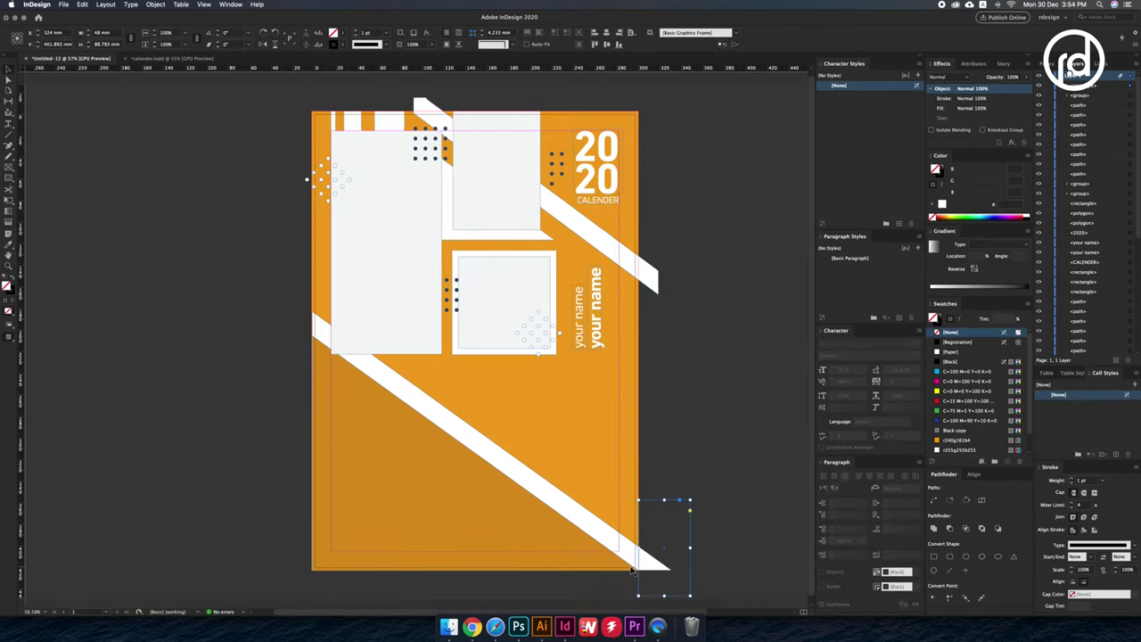
key("Delete")
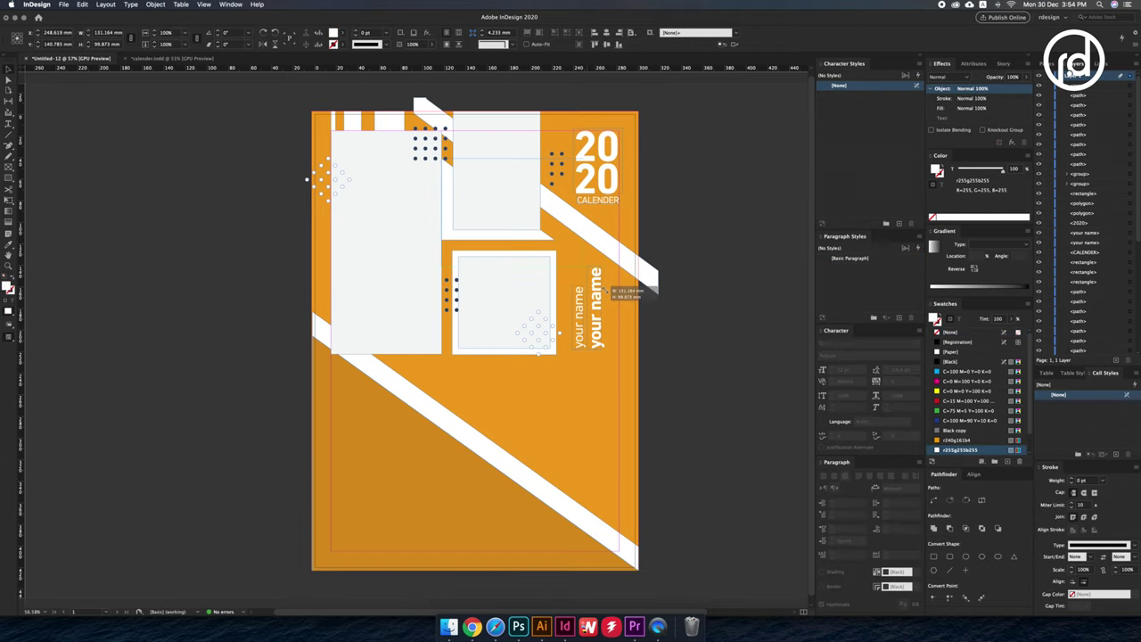
- Restore the large white triangle and build a new white diagonal band
key("ctrl+z")
key("ctrl+shift+z")
key("ctrl+z")
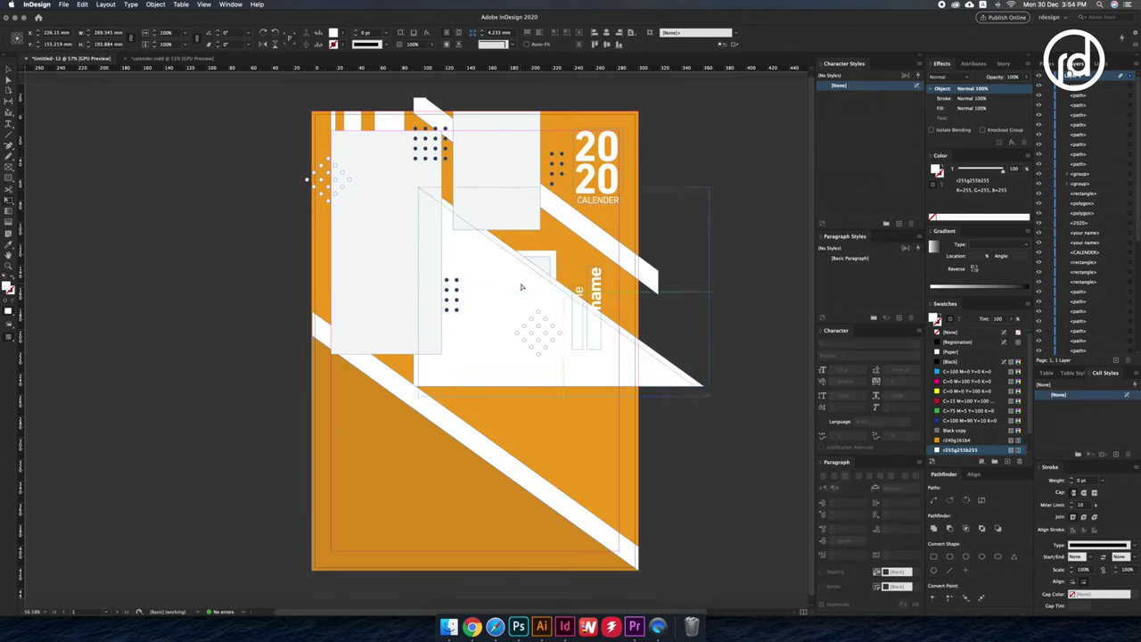
left_click_drag(522, 287, 493, 386)
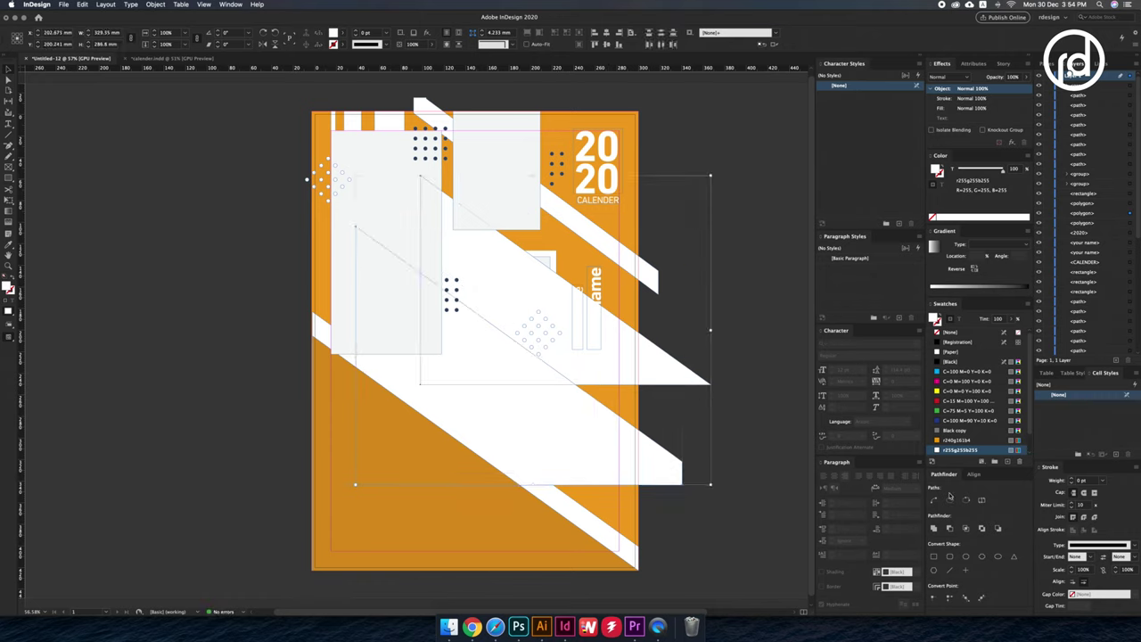
key("ctrl+z")
left_click(694, 470)
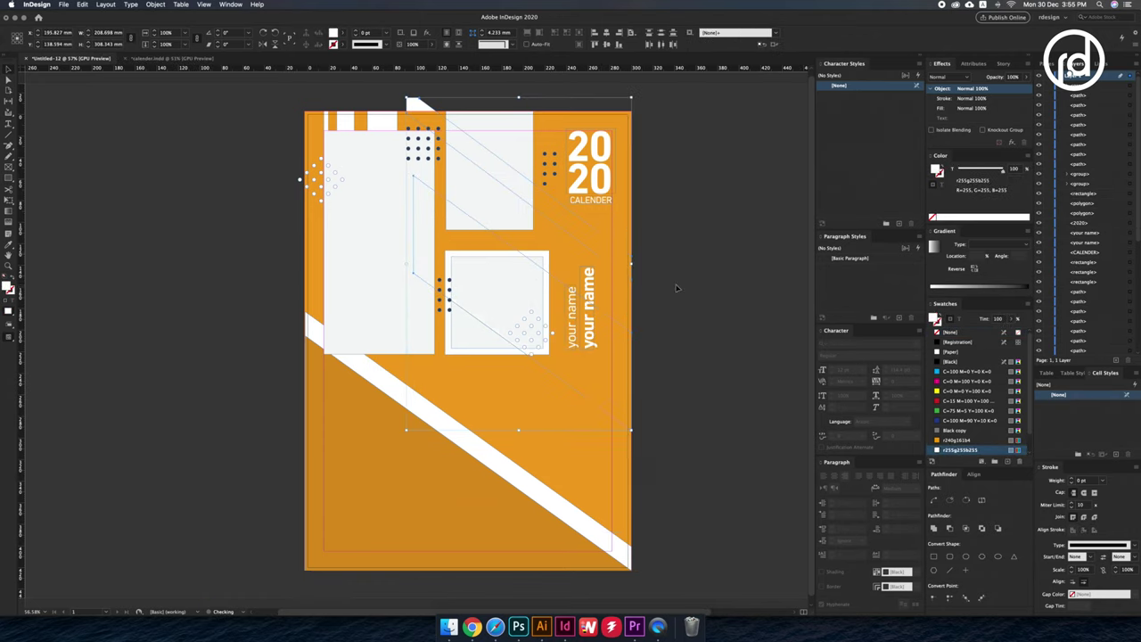
key("ctrl+alt+shift+v")
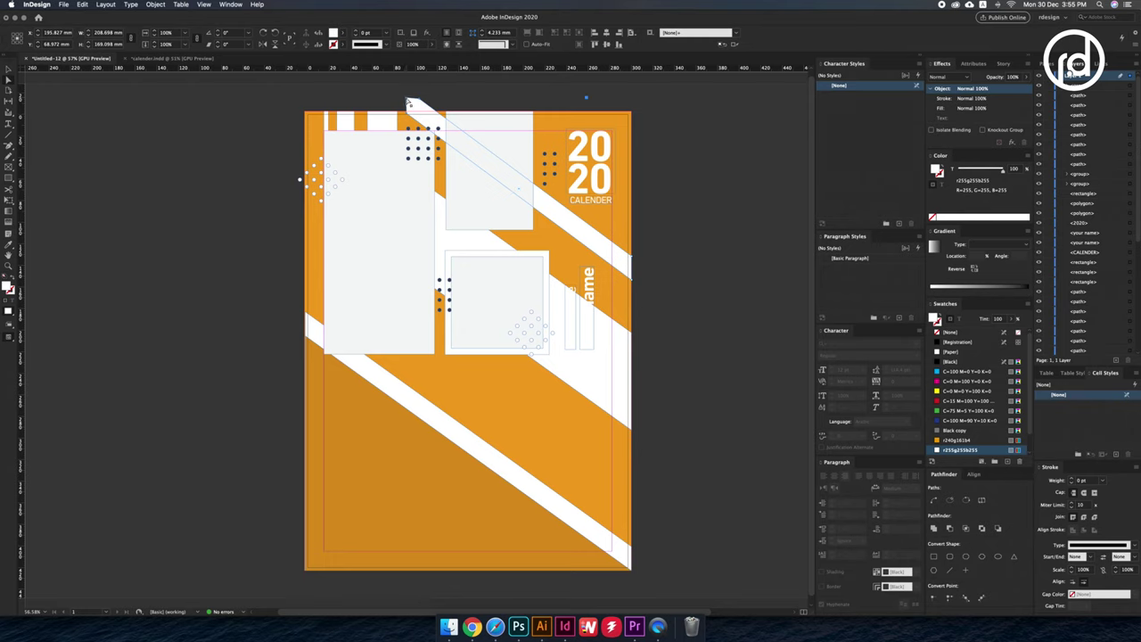
- Move the white diagonal band down into place
left_click(417, 103)
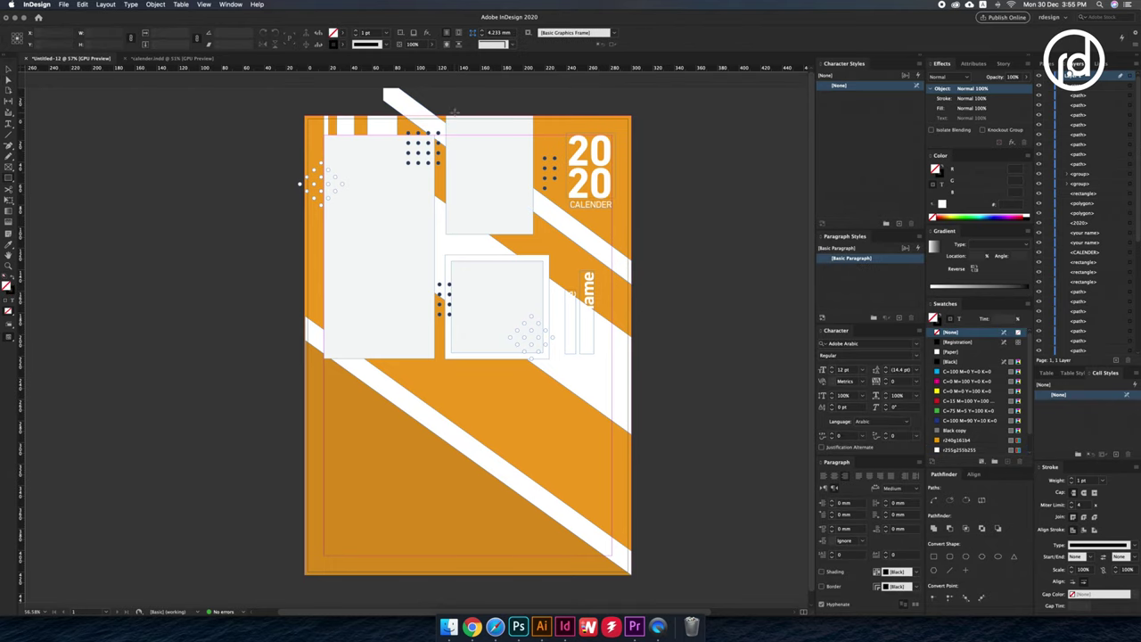
left_click(394, 90)
left_click_drag(408, 99, 421, 123)
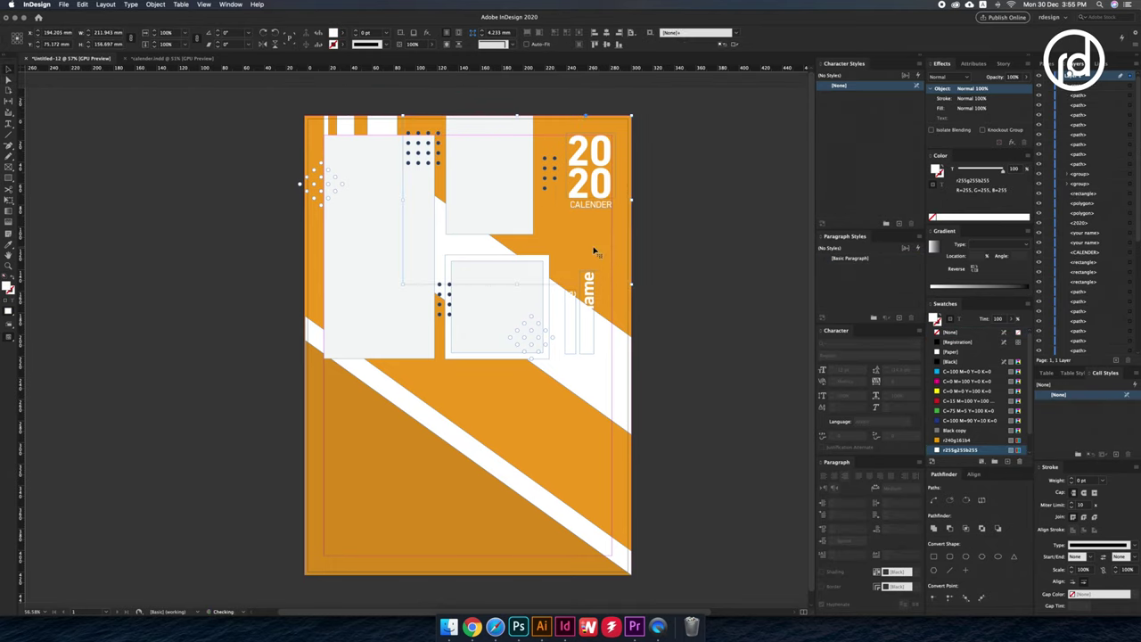
- Check the orange shape, the 'your name' frame and the dots beside the upper grey panel
left_click(596, 254)
scroll(597, 259, "up", 3)
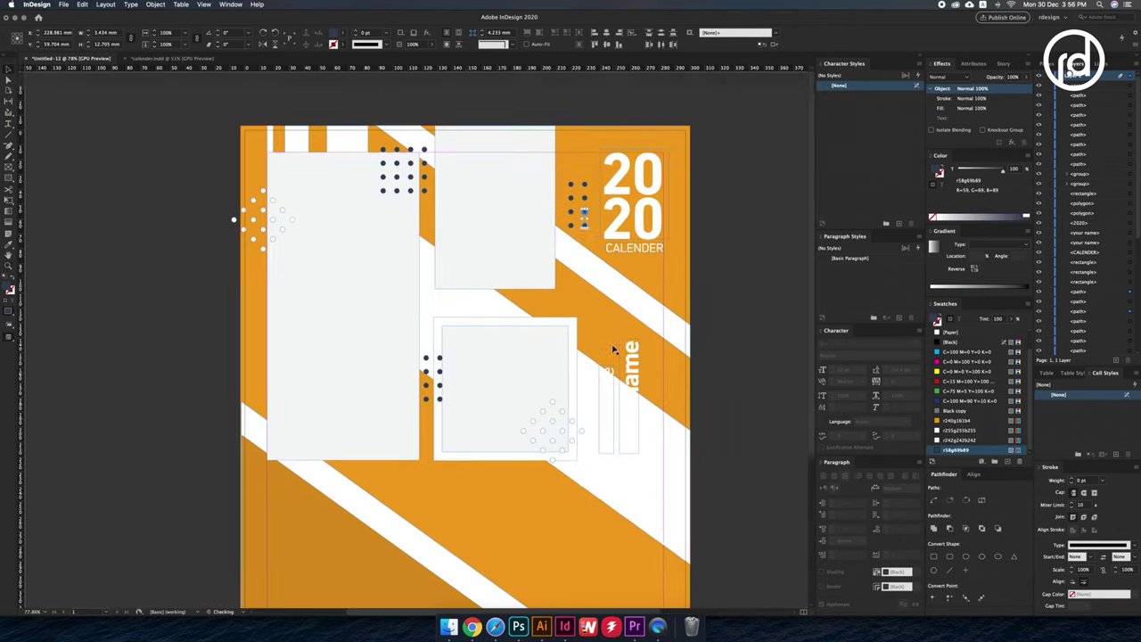
scroll(542, 319, "down", 2)
left_click(619, 256)
scroll(620, 256, "up", 2)
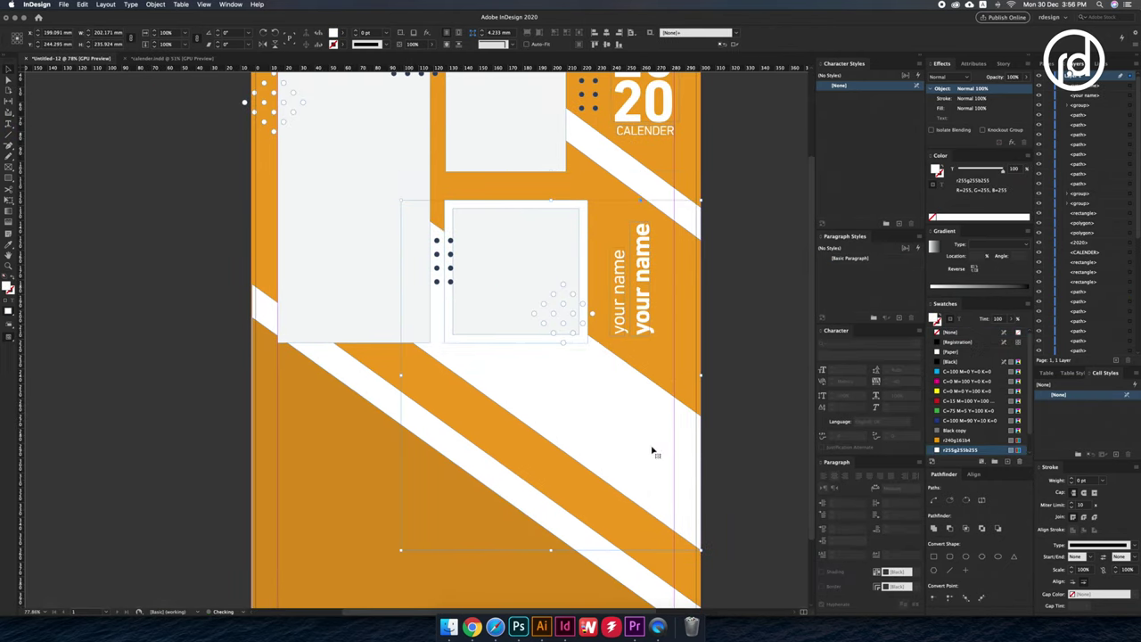
scroll(657, 454, "down", 3)
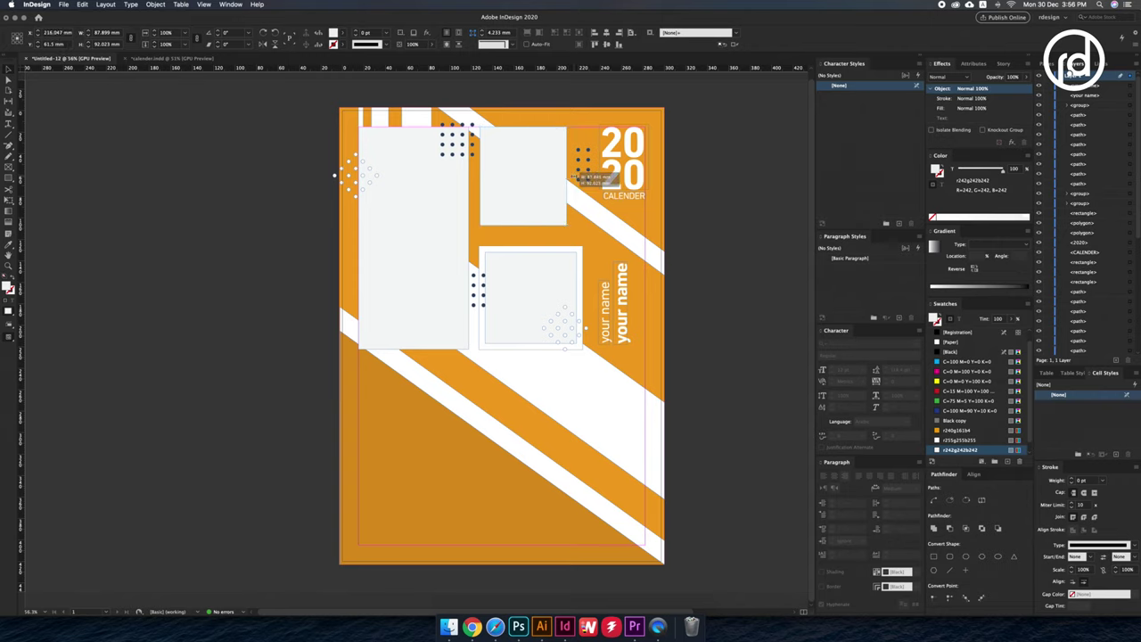
scroll(571, 176, "up", 3)
scroll(500, 248, "down", 3)
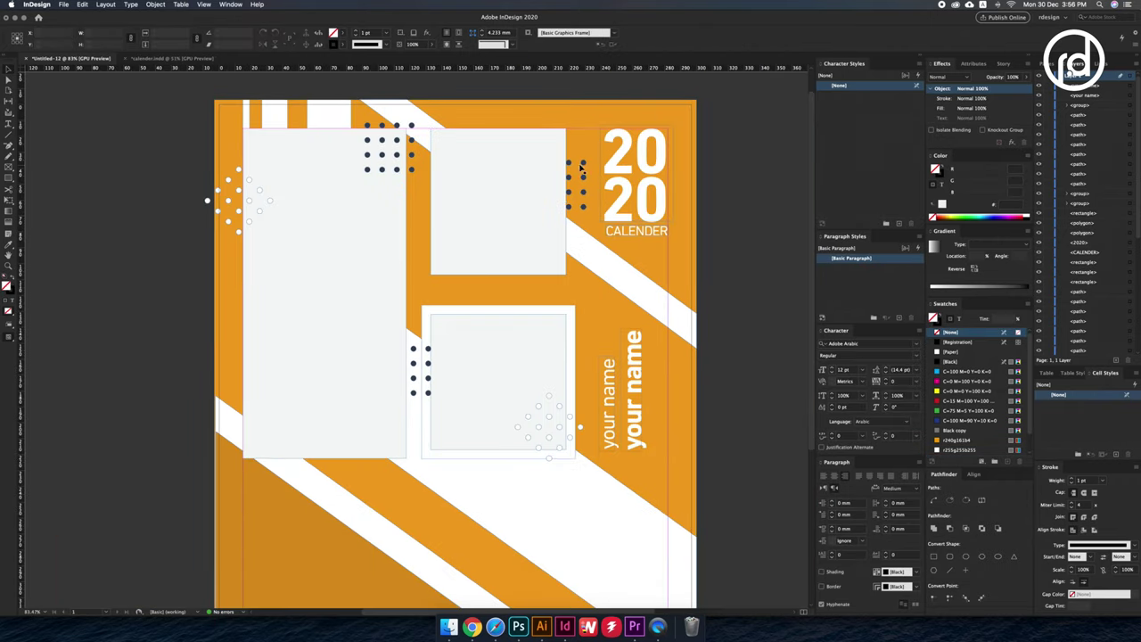
scroll(580, 170, "up", 3)
scroll(550, 419, "up", 3)
scroll(551, 385, "down", 5)
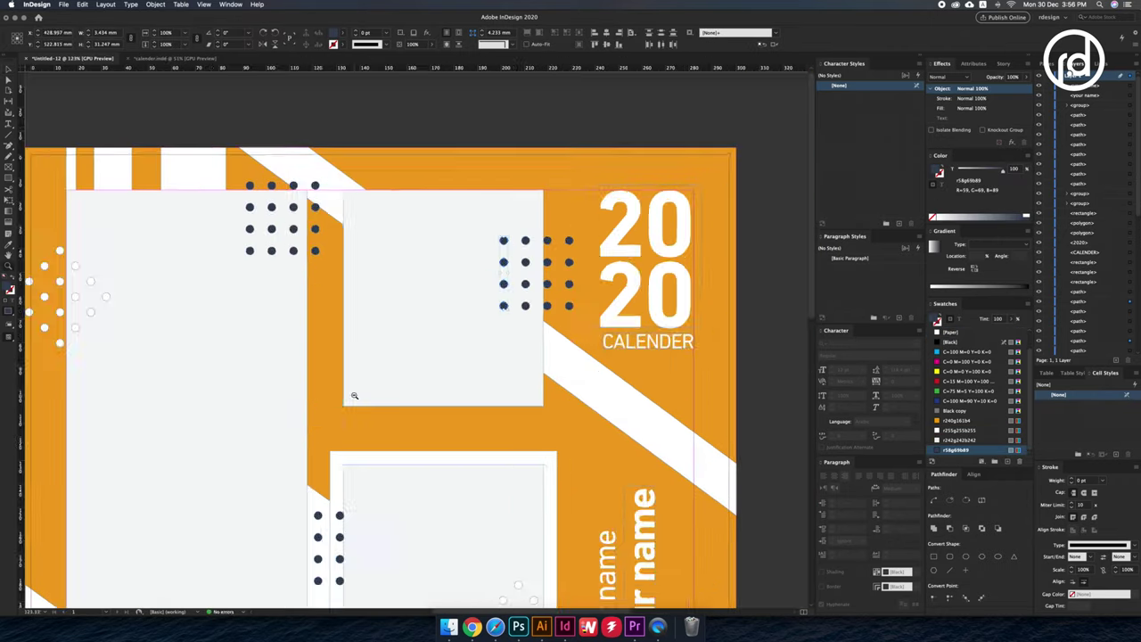
scroll(354, 395, "down", 1)
scroll(420, 173, "down", 1)
left_click_drag(157, 294, 313, 338)
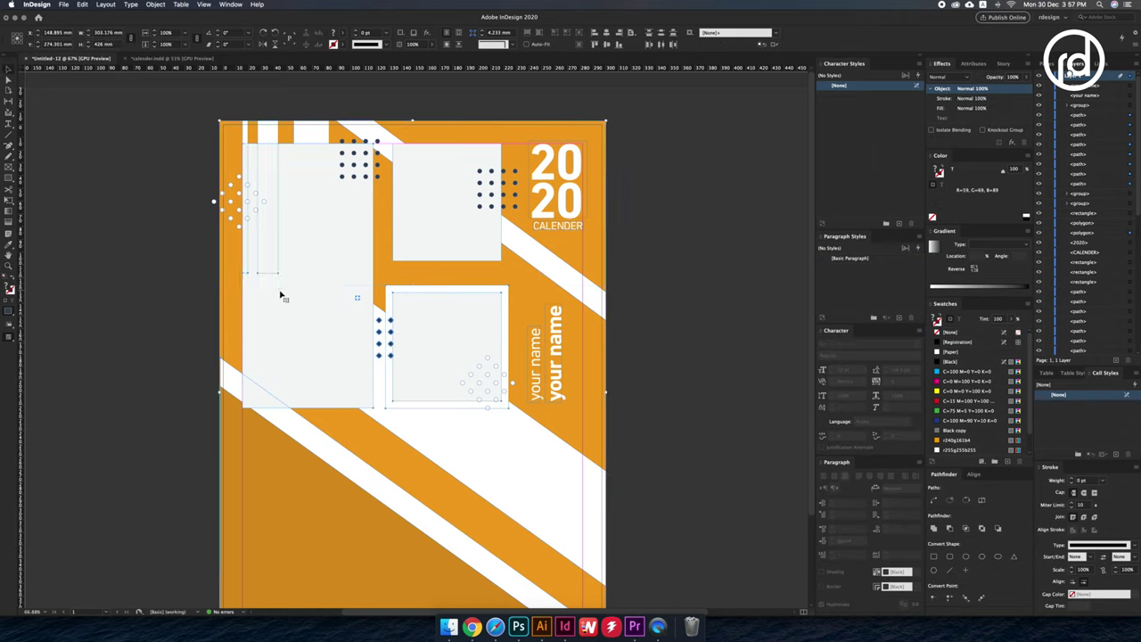
scroll(401, 267, "down", 2)
scroll(402, 267, "up", 2)
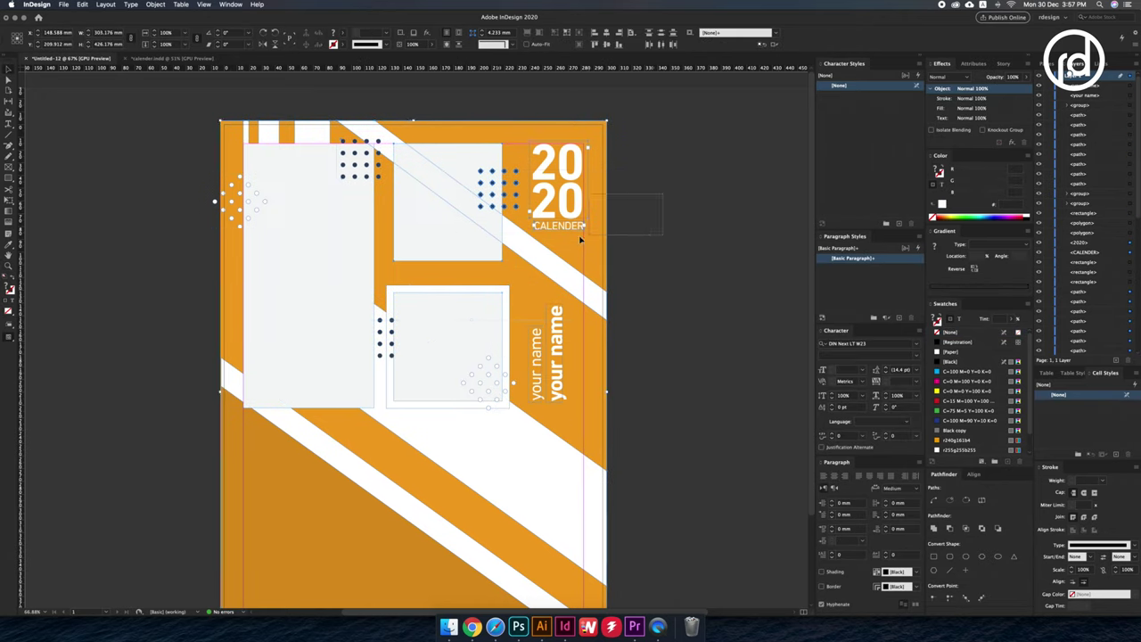
left_click_drag(469, 159, 544, 257)
scroll(544, 257, "down", 1)
- Undo the accidental white fill on the lower diagonal shape and deselect it
left_click(441, 464)
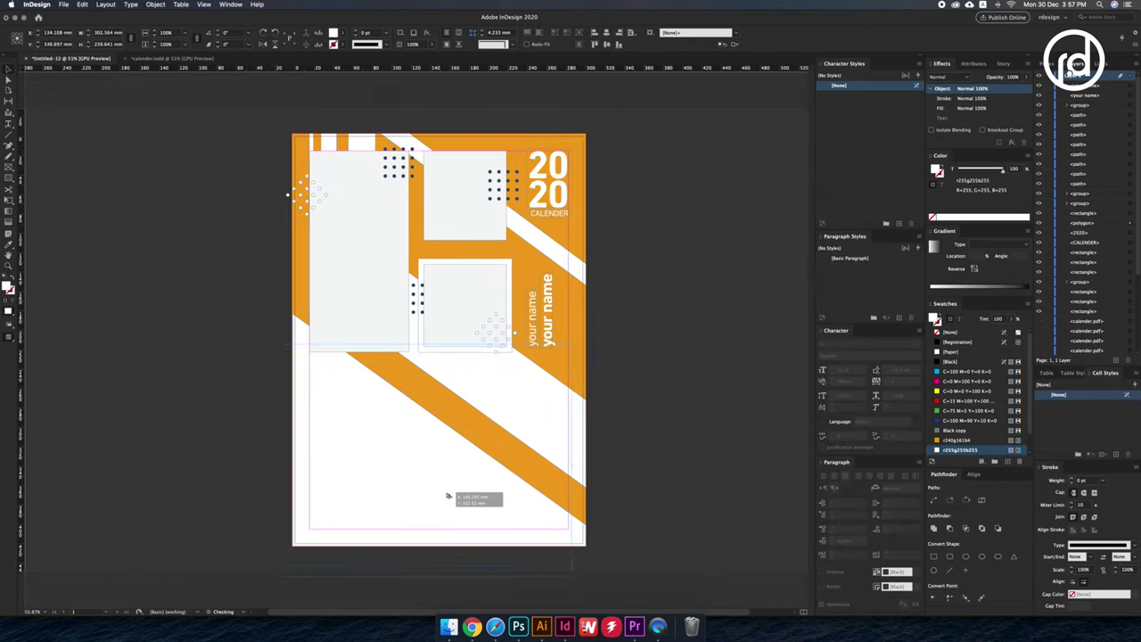
key("ctrl+z")
key("ctrl+z")
key("ctrl+shift+z")
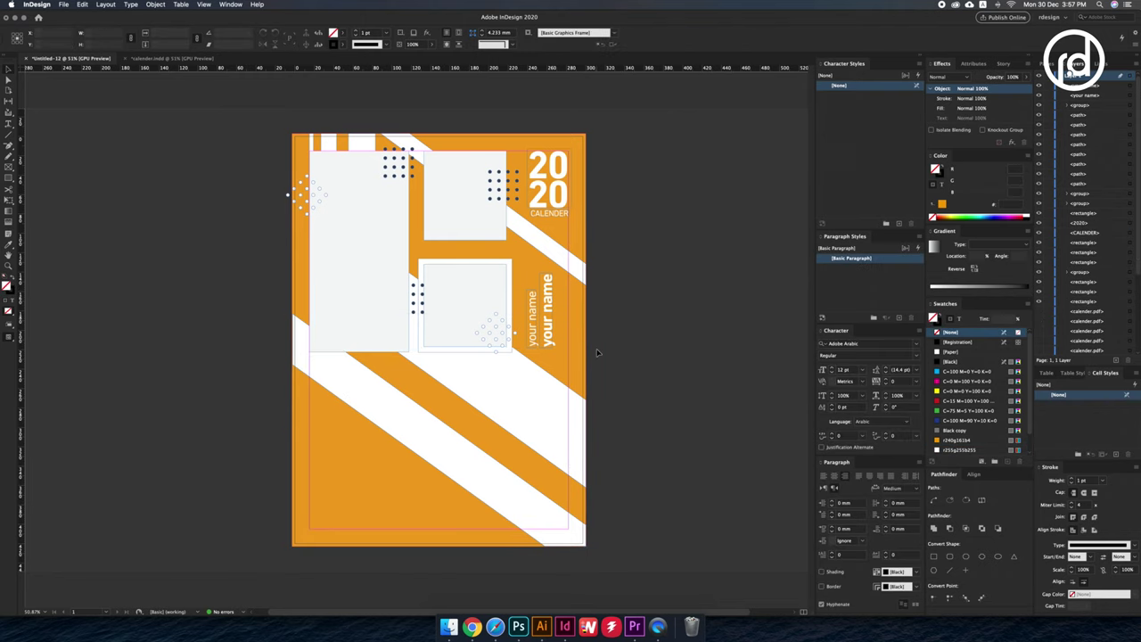
left_click(443, 346)
left_click(63, 3)
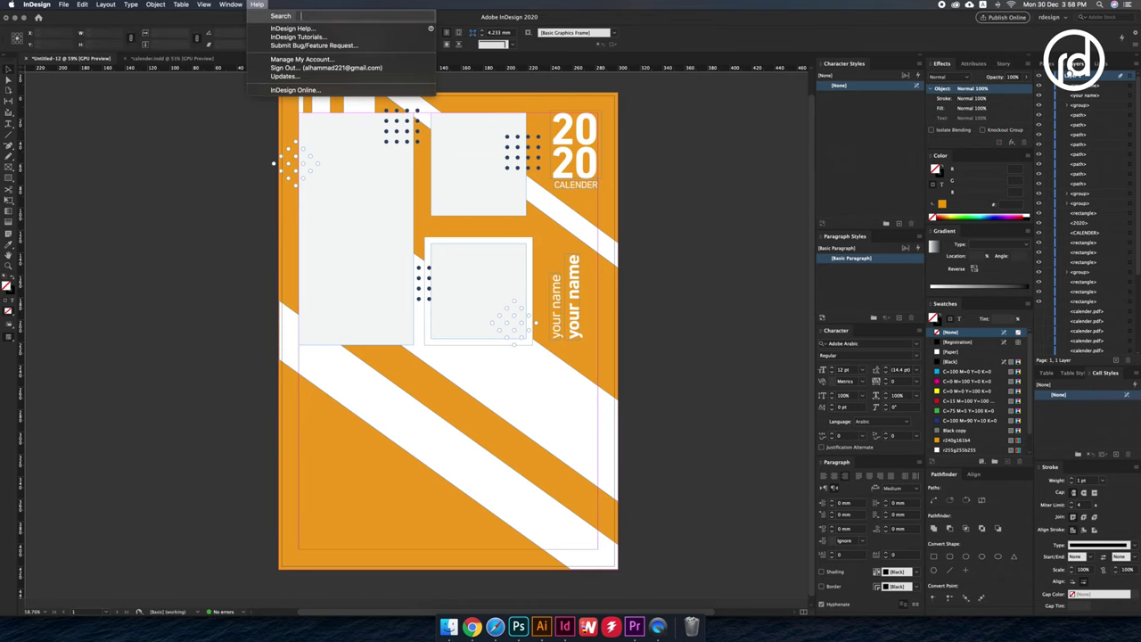
- Bring up the calender document and start the dashed divider line beneath the January NOTE heading
type("cal")
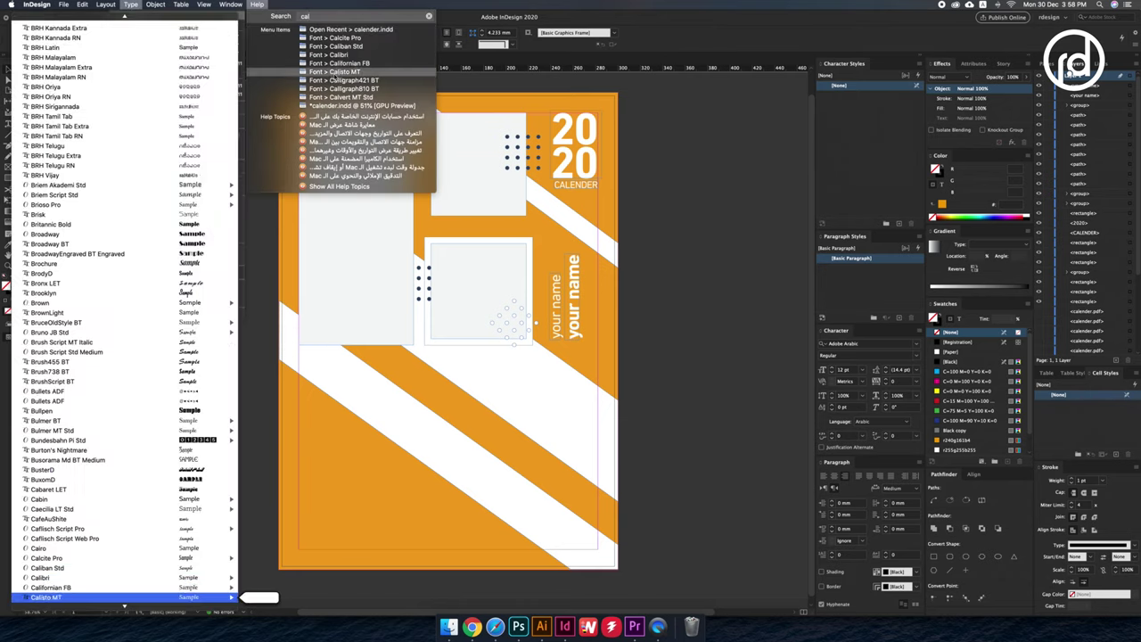
left_click(361, 106)
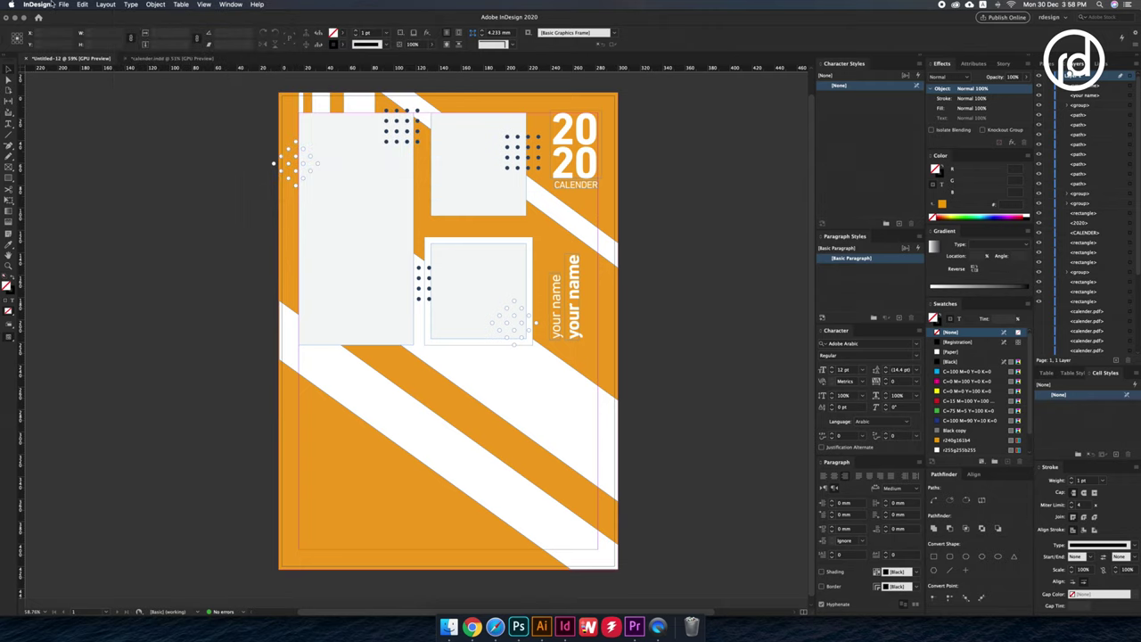
left_click(64, 5)
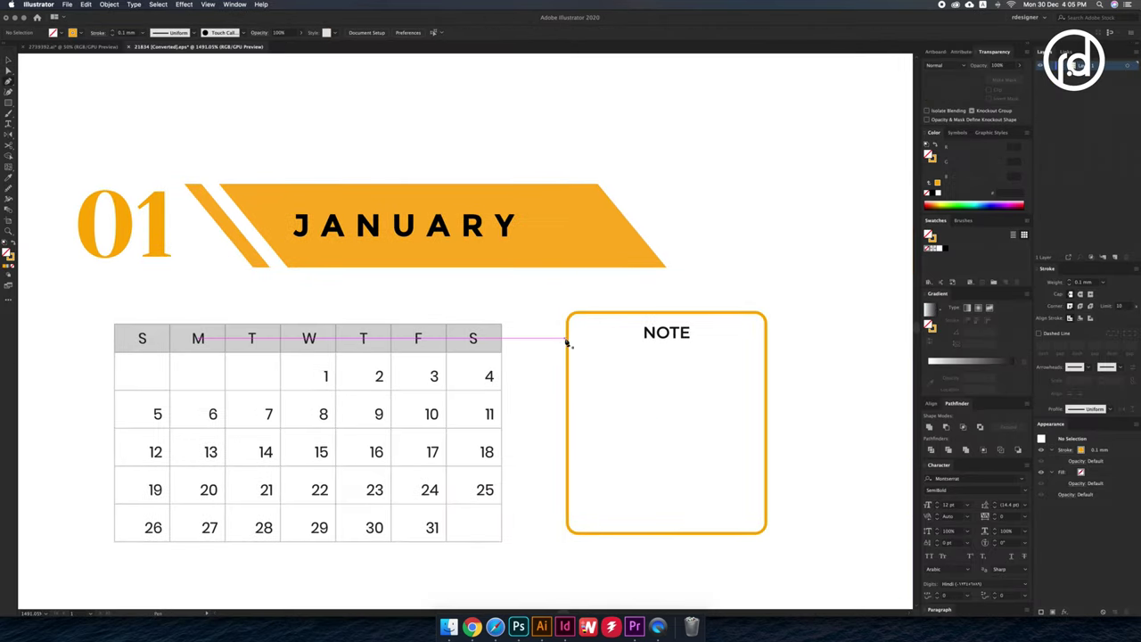
left_click(567, 341)
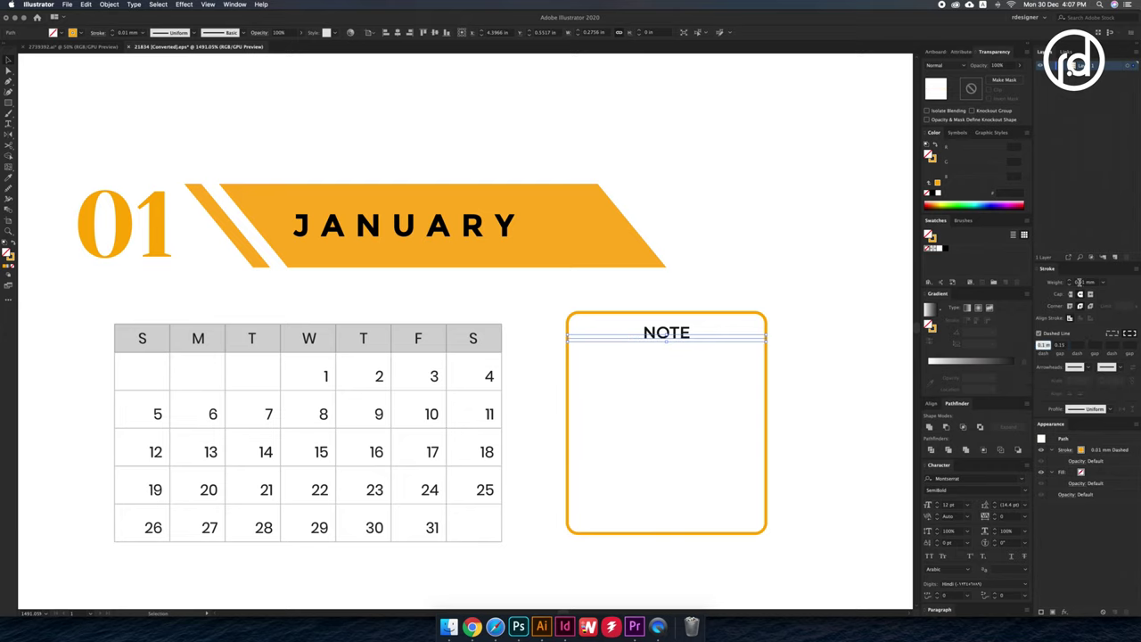
- Give the dashed line a 0.05 mm CMYK stroke and repeat copies downward at even spacing
left_click(741, 355)
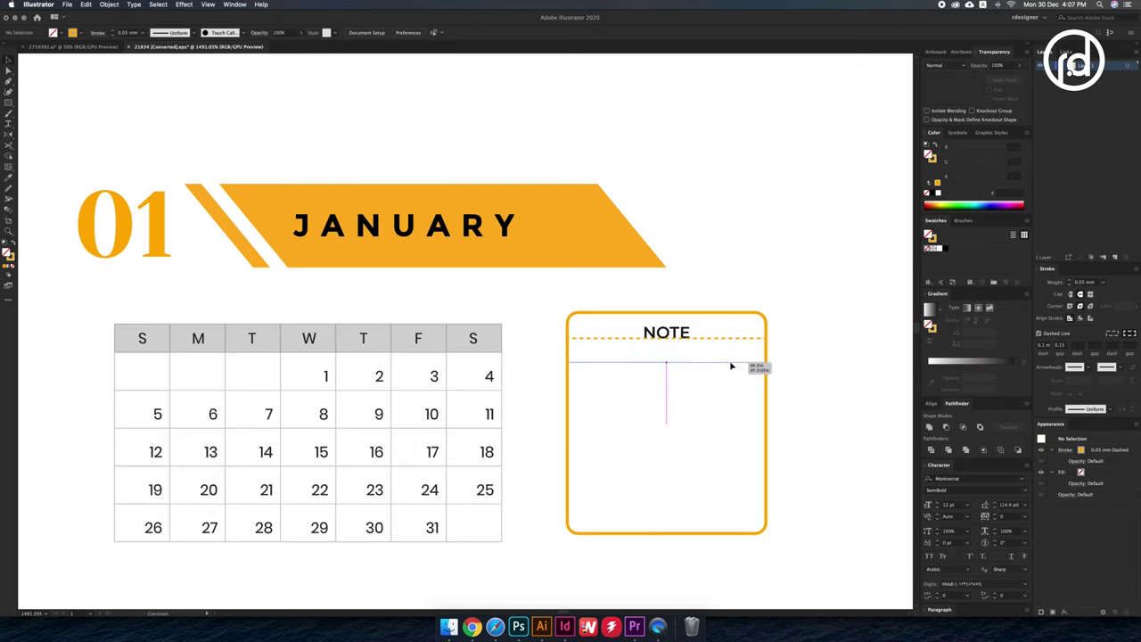
left_click_drag(732, 366, 732, 359)
left_click(1027, 132)
left_click(1056, 179)
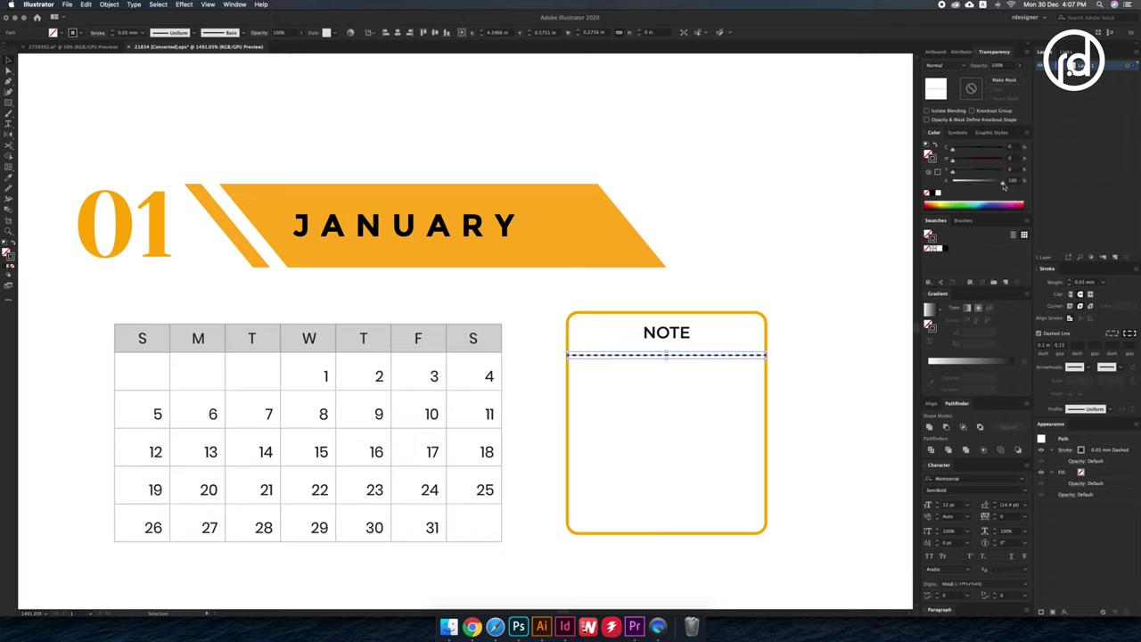
left_click_drag(724, 381, 725, 382)
key("super+d")
key("super+d")
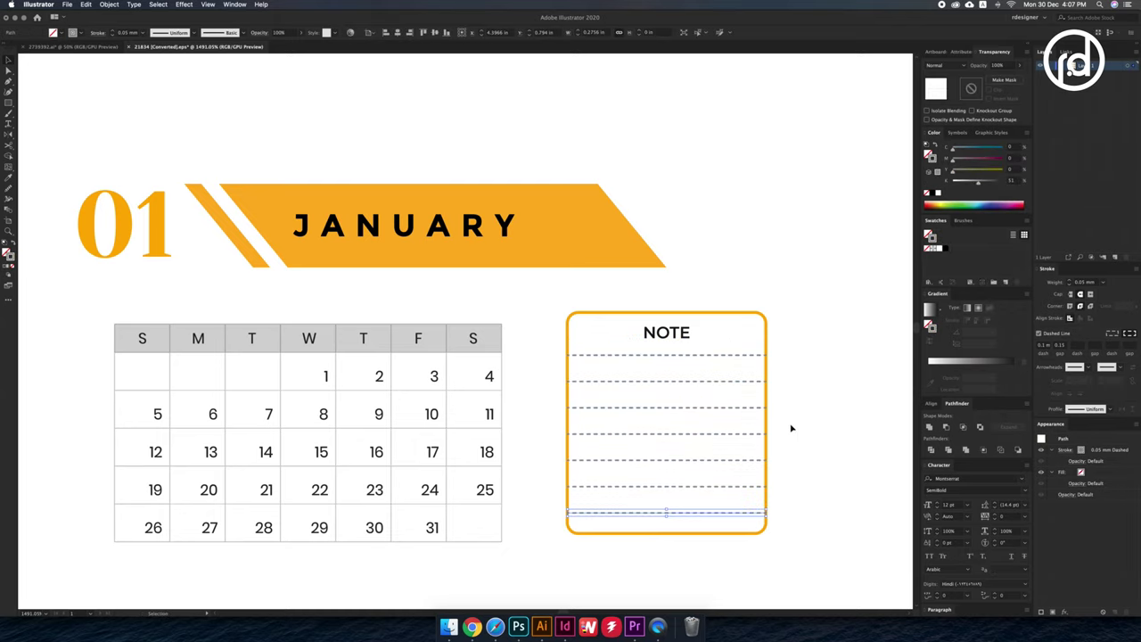
- Select the dashed lines, the January calendar grid and the NOTE group
left_click_drag(791, 348, 785, 449)
key("super+minus")
key("super+minus")
key("super+minus")
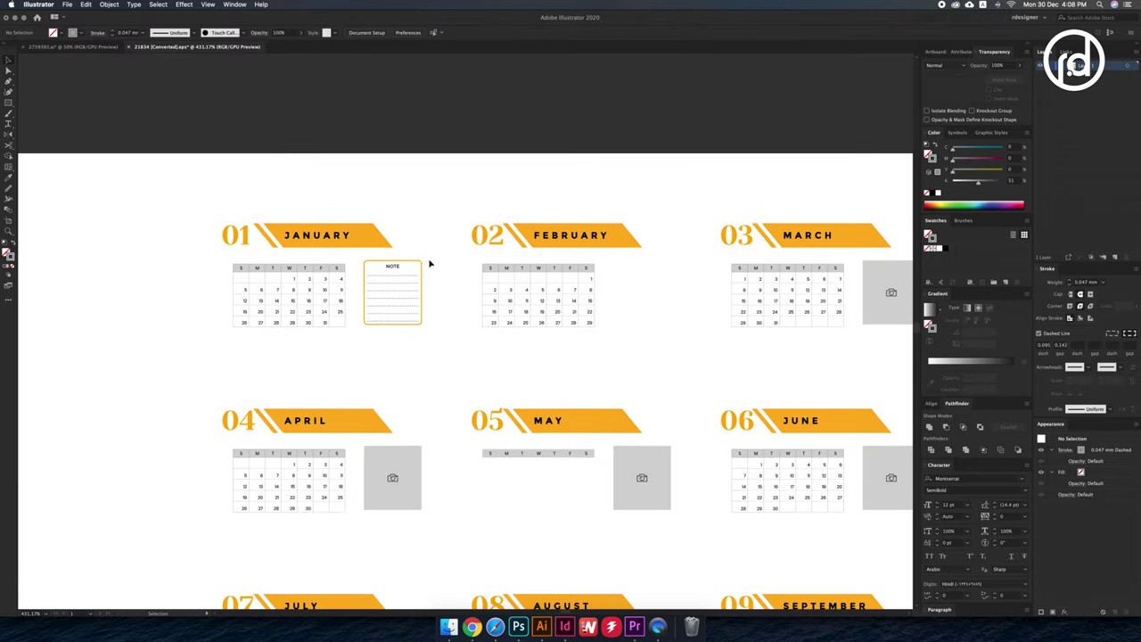
left_click_drag(416, 267, 570, 263)
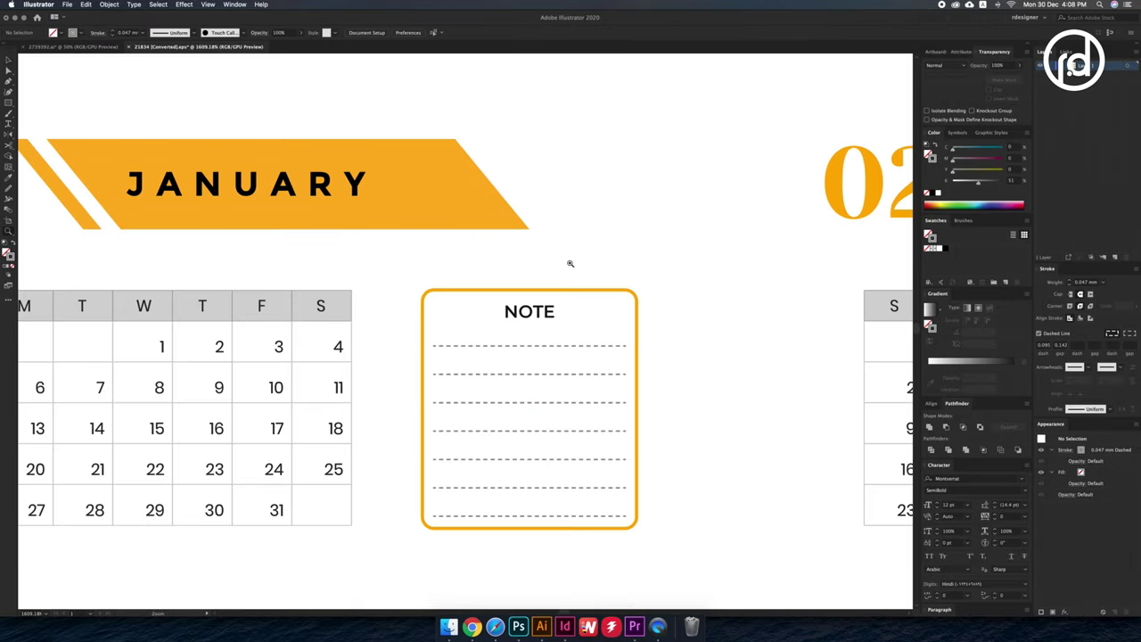
key("super+r")
left_click_drag(434, 541, 352, 509)
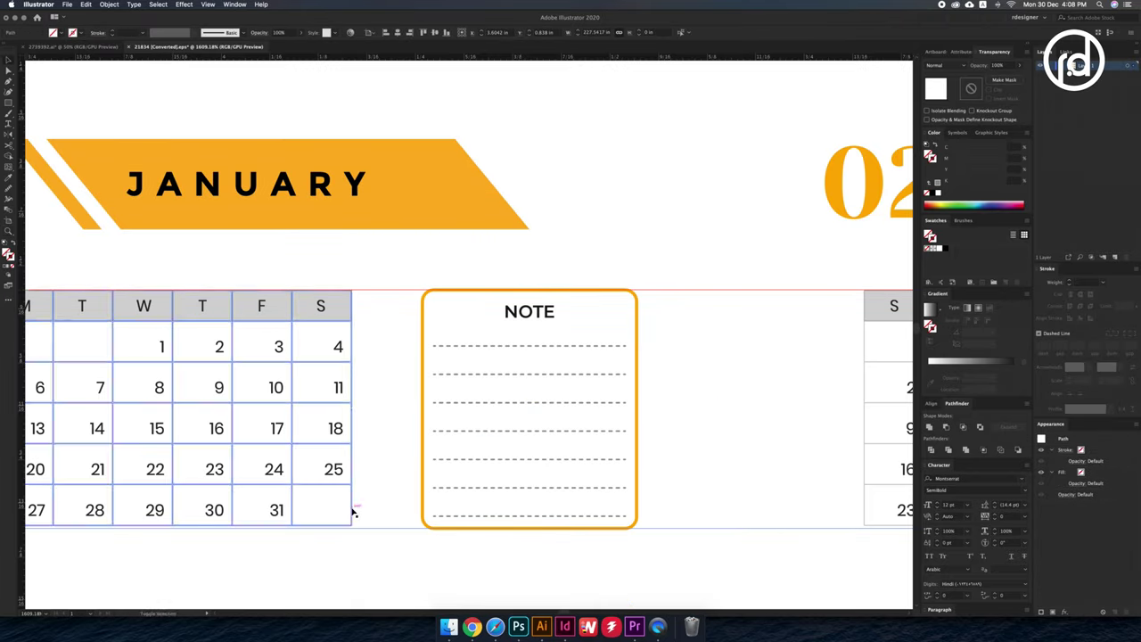
scroll(624, 513, "up", 2)
left_click(663, 535)
scroll(673, 527, "up", 3)
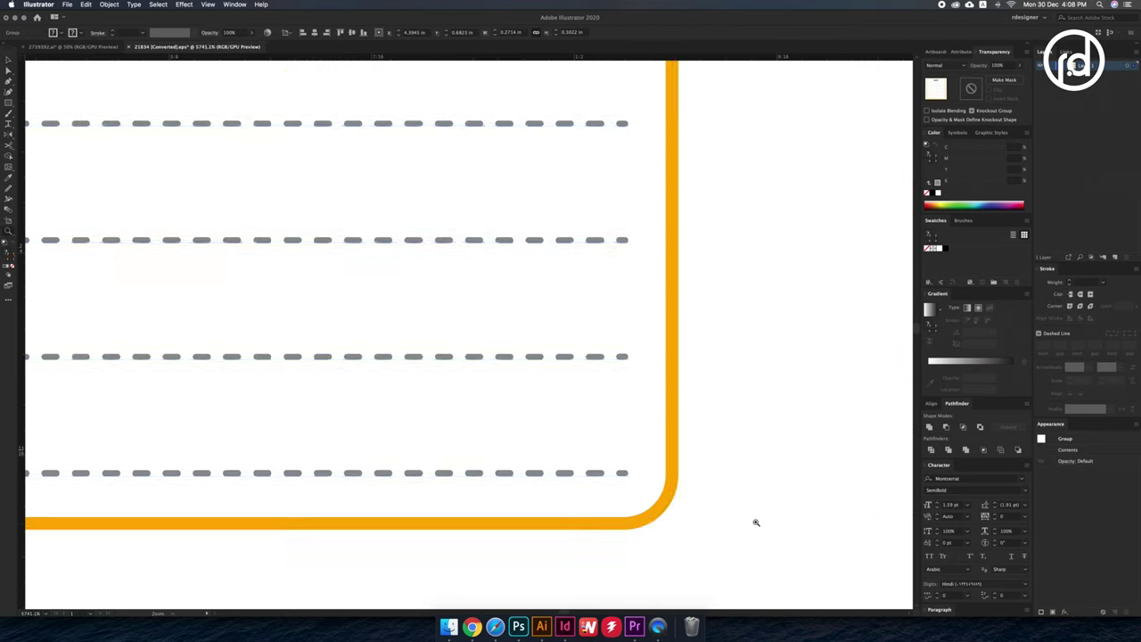
scroll(673, 525, "down", 5)
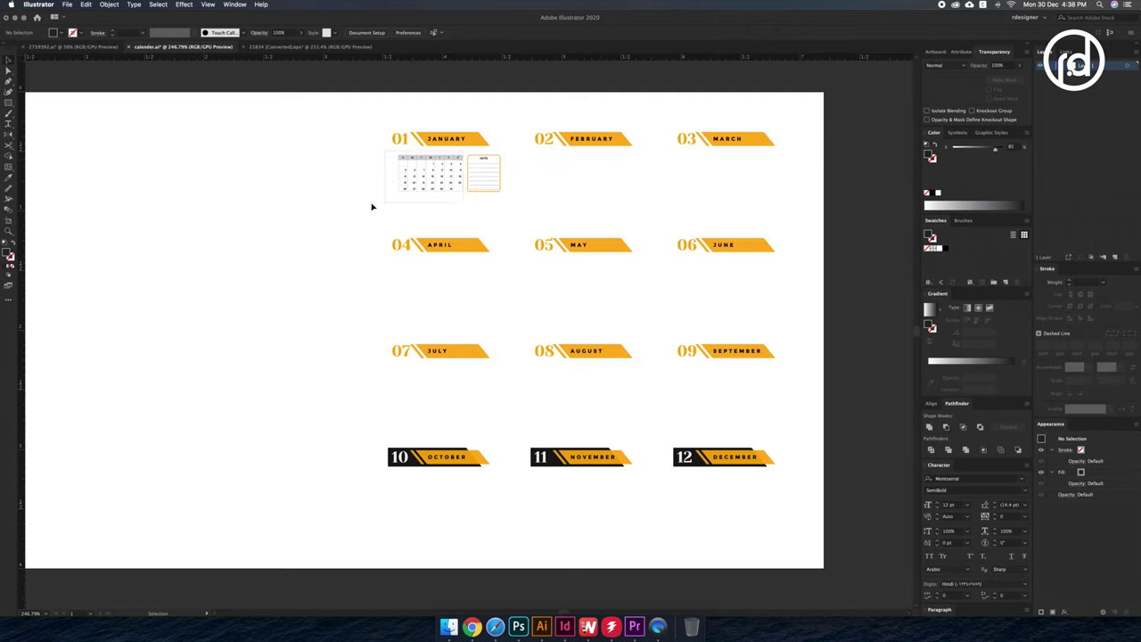
- Replace the black boxes behind 10, 11 and 12 with the orange of the other month numbers
left_click_drag(712, 447, 714, 455)
key("Delete")
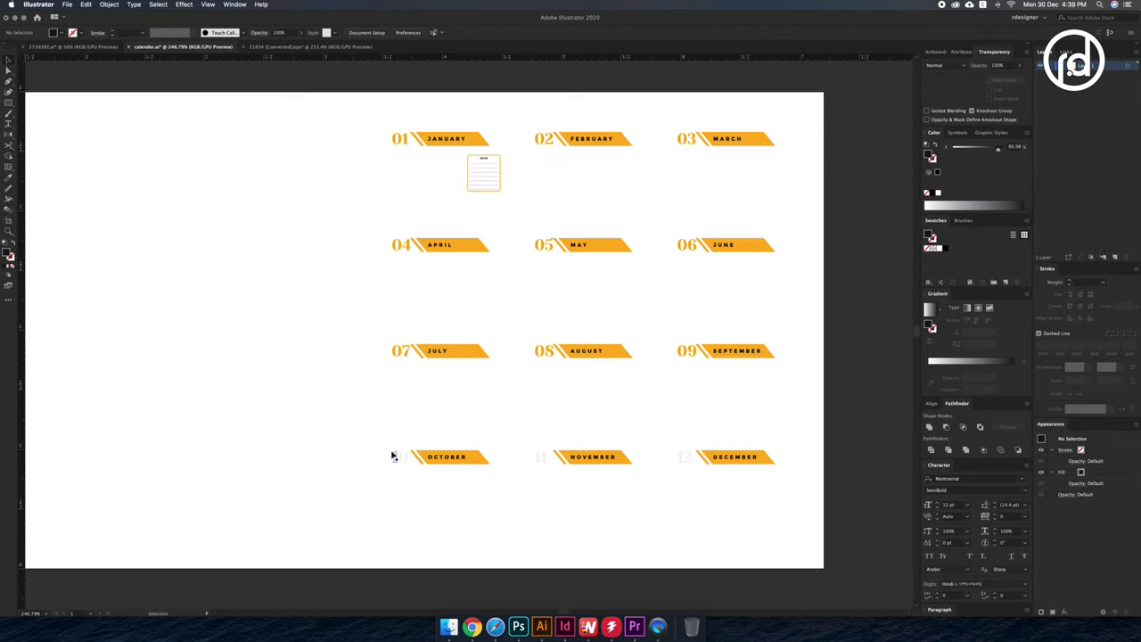
key("i")
left_click(691, 352)
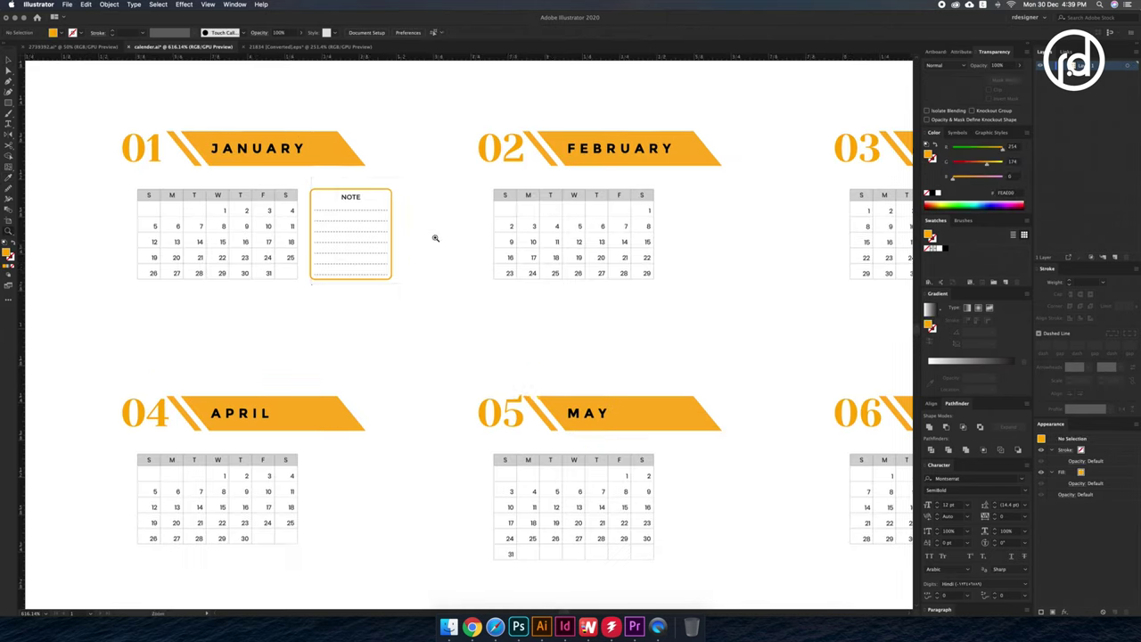
- Copy the January NOTE card beside February and March
left_click_drag(315, 232, 684, 228)
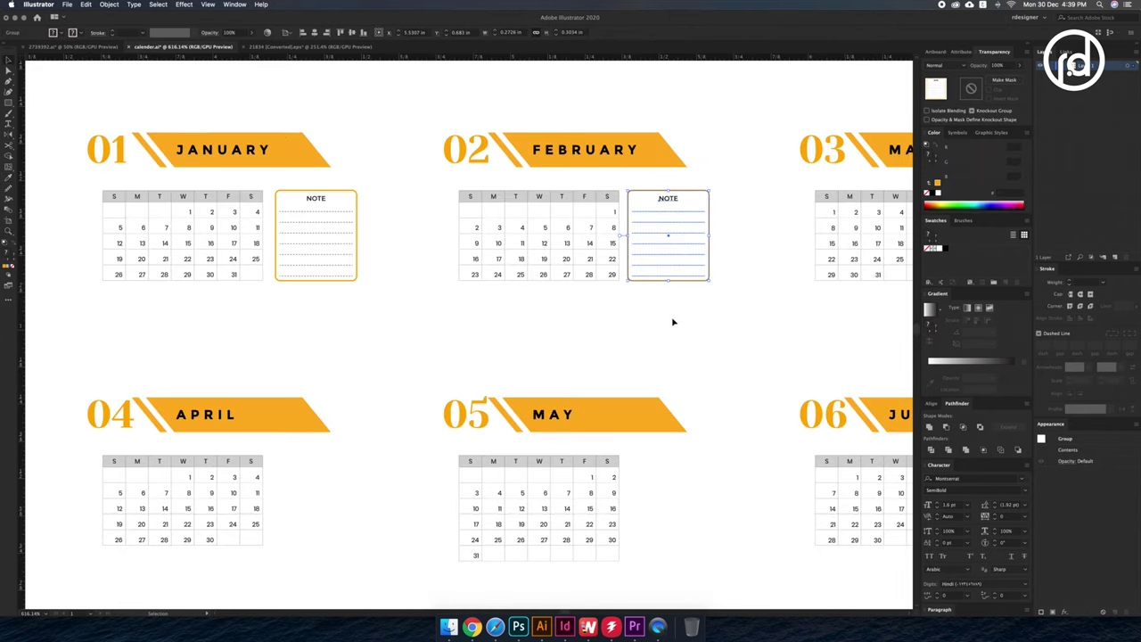
left_click_drag(356, 189, 135, 435)
key("ctrl+minus")
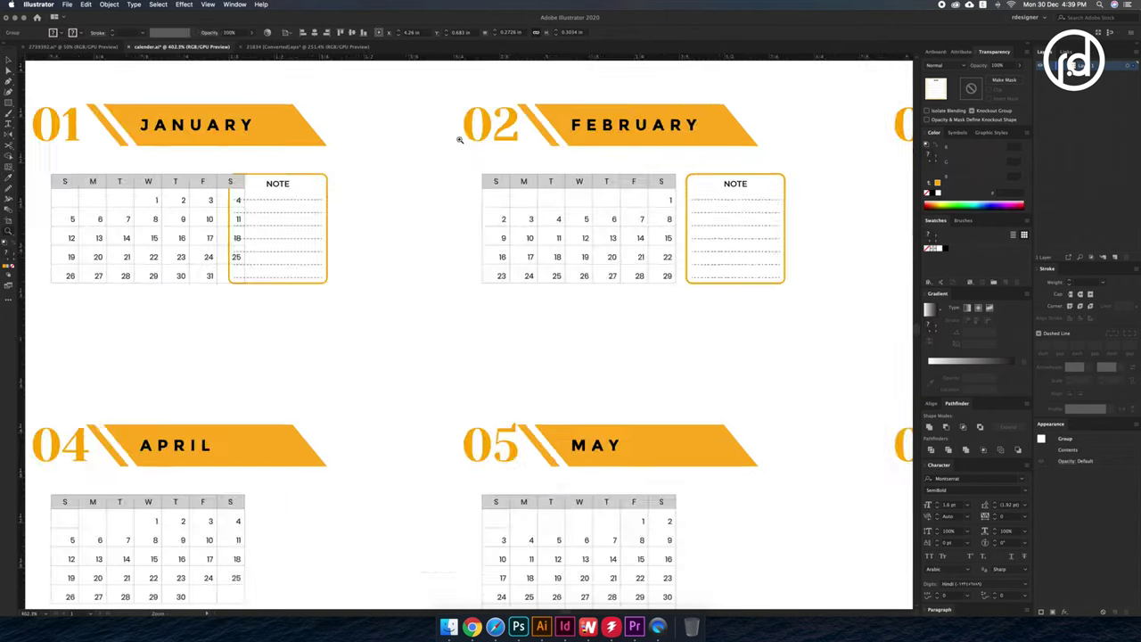
key("ctrl+shift+a")
scroll(185, 238, "up", 5)
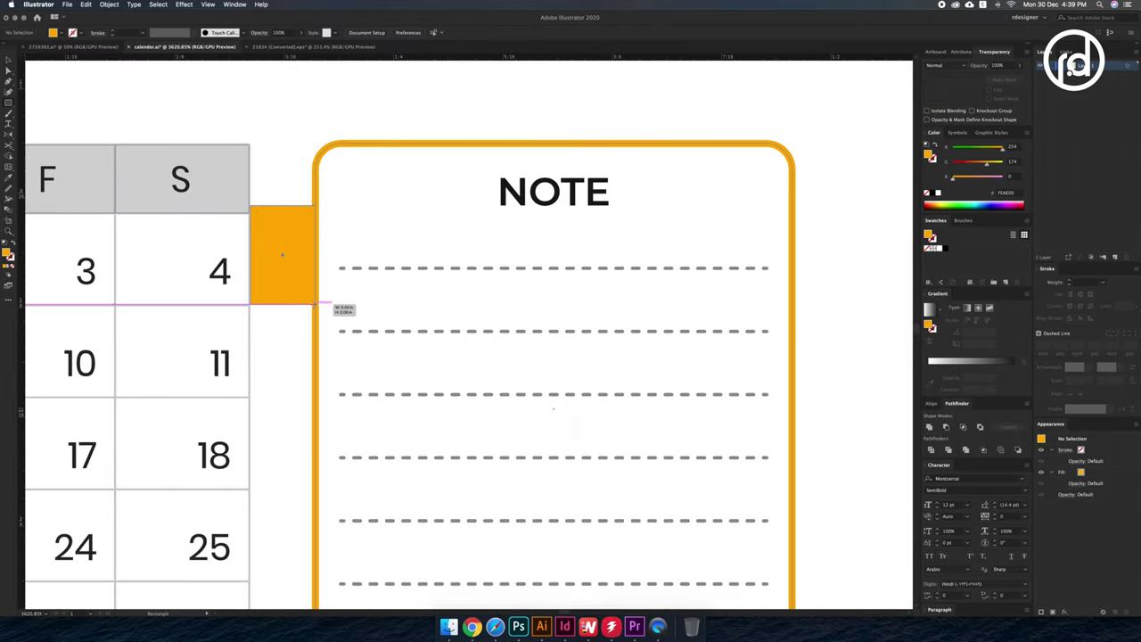
scroll(62, 241, "down", 3)
left_click_drag(143, 266, 629, 266)
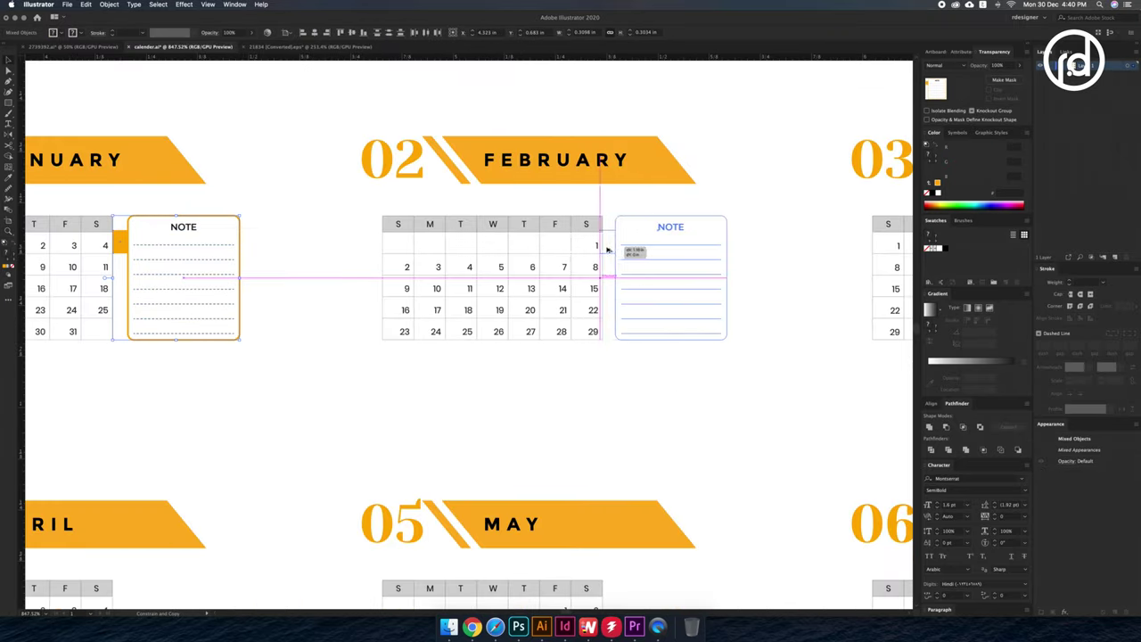
scroll(659, 275, "up", 5)
scroll(659, 276, "down", 5)
left_click_drag(619, 318, 776, 405)
- Copy NOTE cards beside April, July, August, September and the remaining months
scroll(596, 400, "up", 3)
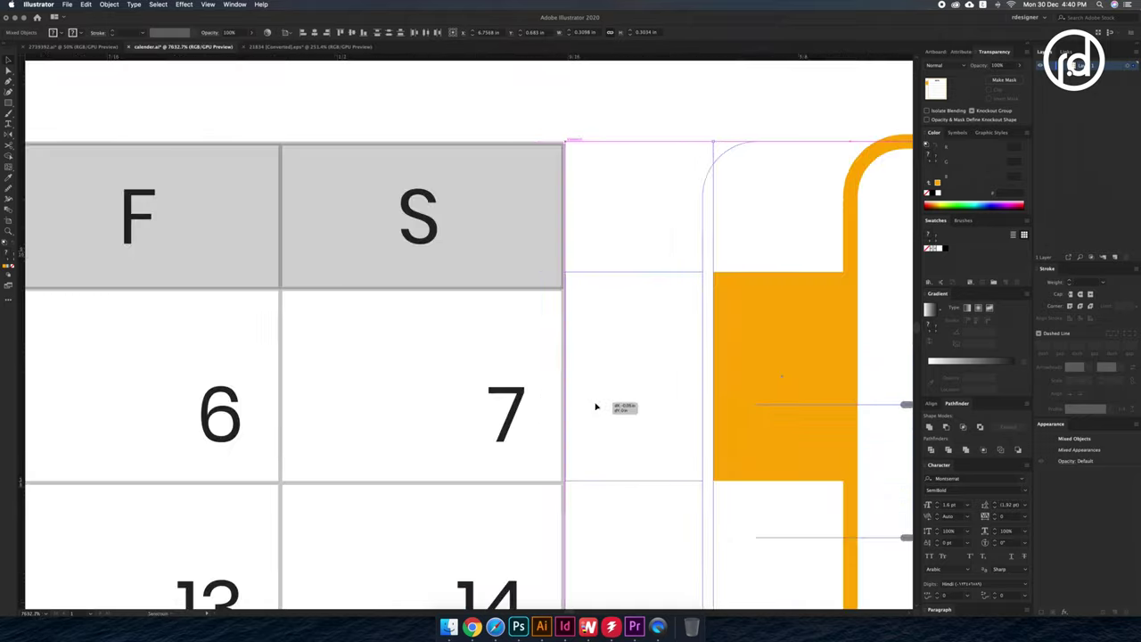
scroll(796, 362, "down", 4)
scroll(204, 295, "down", 1)
left_click_drag(288, 255, 288, 446)
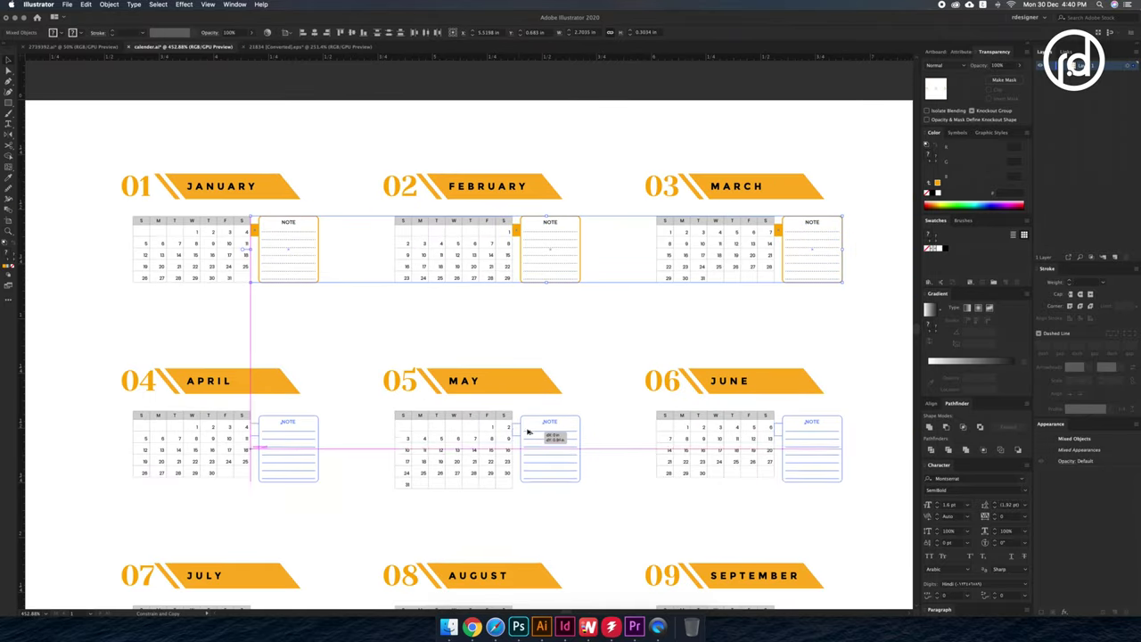
scroll(288, 446, "up", 3)
scroll(505, 470, "up", 3)
scroll(505, 469, "down", 4)
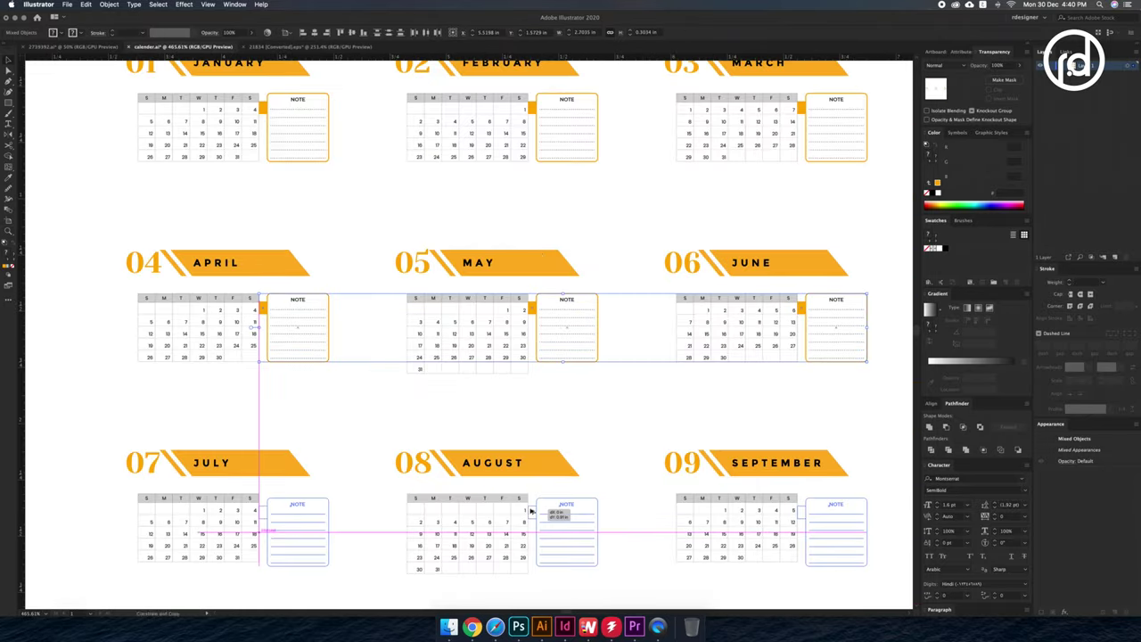
left_click_drag(558, 331, 558, 522)
scroll(336, 397, "up", 1)
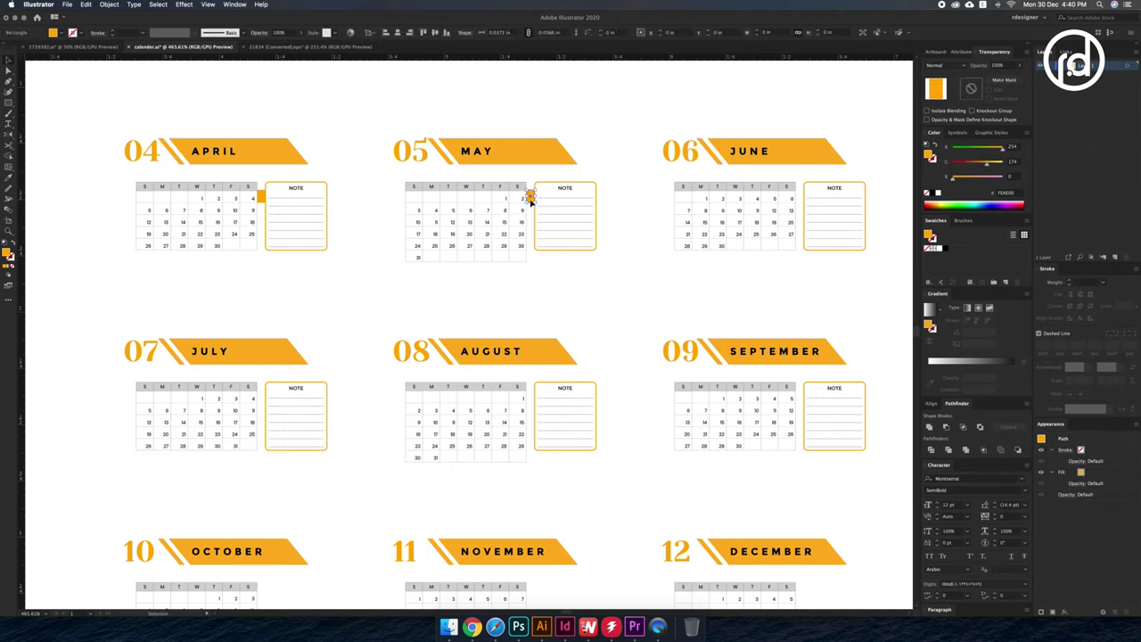
scroll(272, 364, "up", 4)
scroll(769, 395, "down", 5)
left_click_drag(639, 331, 259, 223)
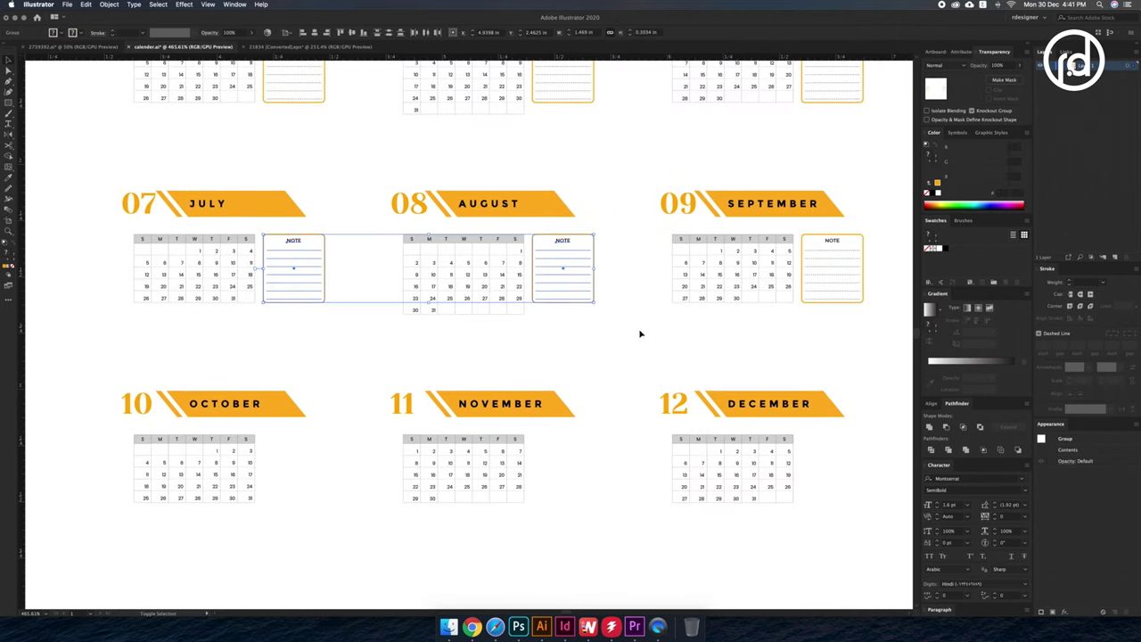
left_click_drag(805, 245, 805, 445)
scroll(618, 291, "down", 3)
- Shift the middle column left and the March–December column beside it
left_click_drag(611, 107, 491, 591)
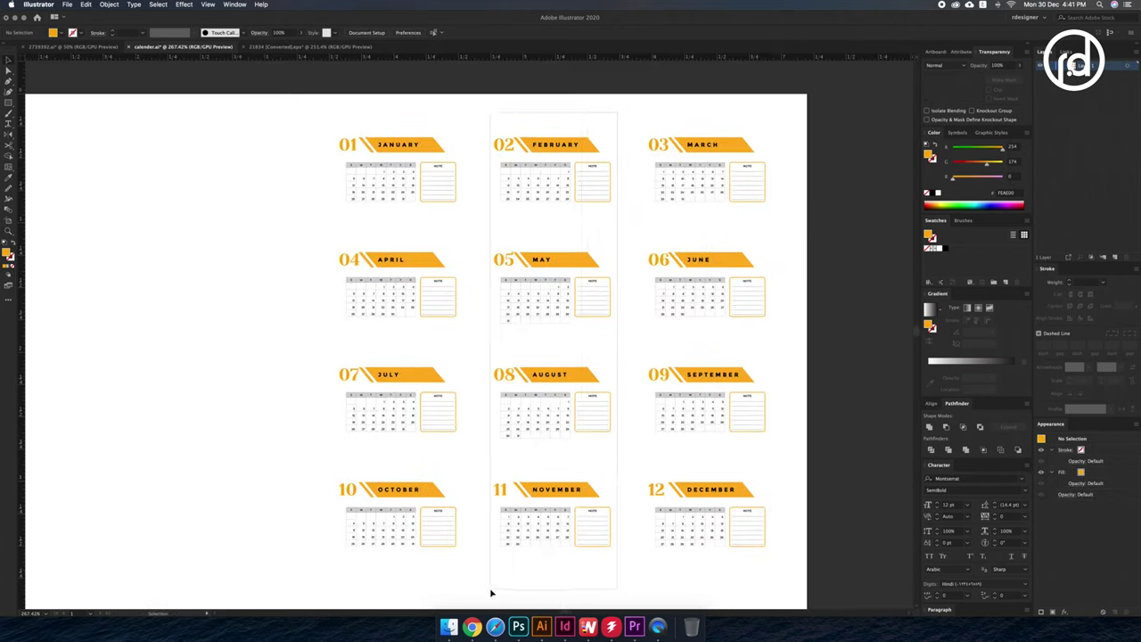
left_click_drag(553, 499, 526, 500)
left_click(714, 493)
left_click_drag(713, 493, 663, 493)
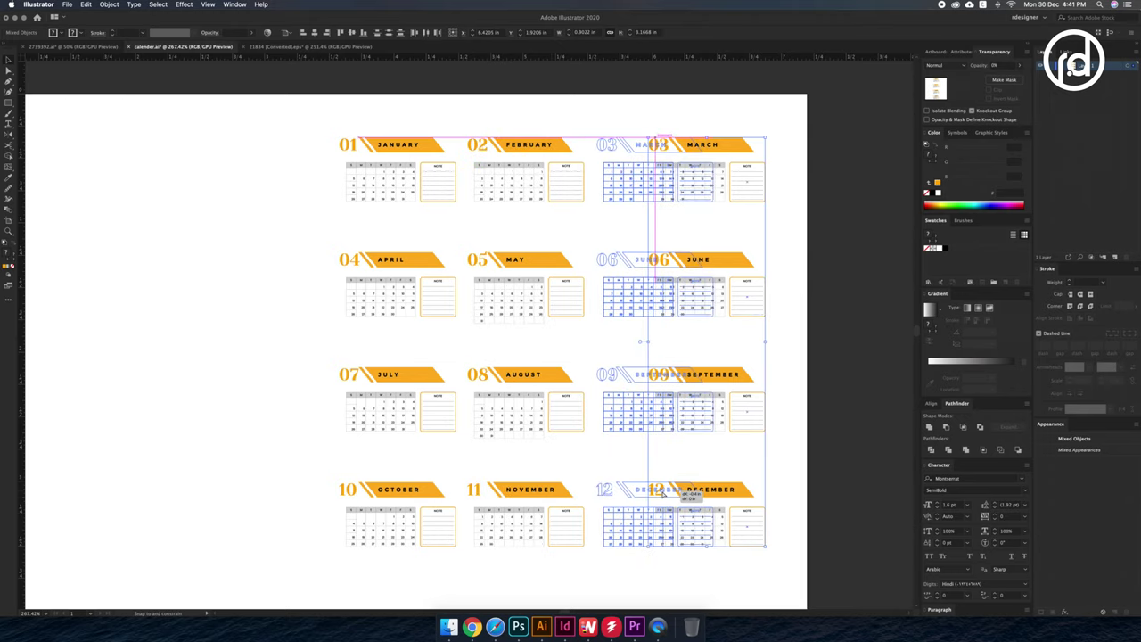
- Select the twelve month blocks and the middle and left columns
left_click(737, 509)
left_click(696, 522)
left_click(477, 561)
left_click(446, 535)
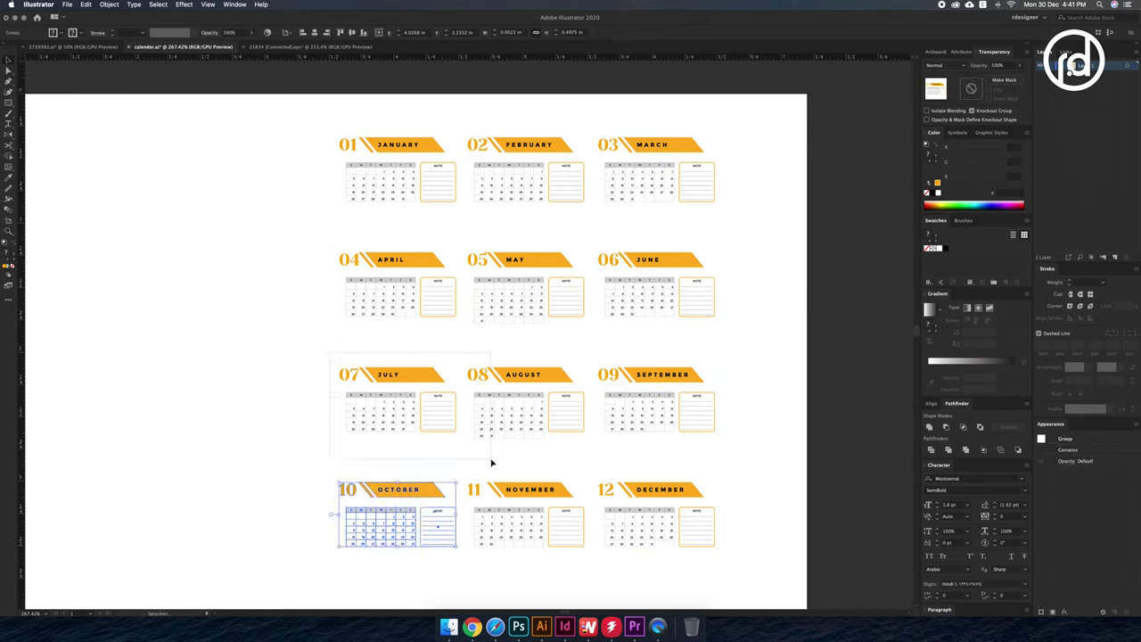
left_click(446, 423)
left_click(714, 429)
left_click(724, 322)
left_click(462, 254)
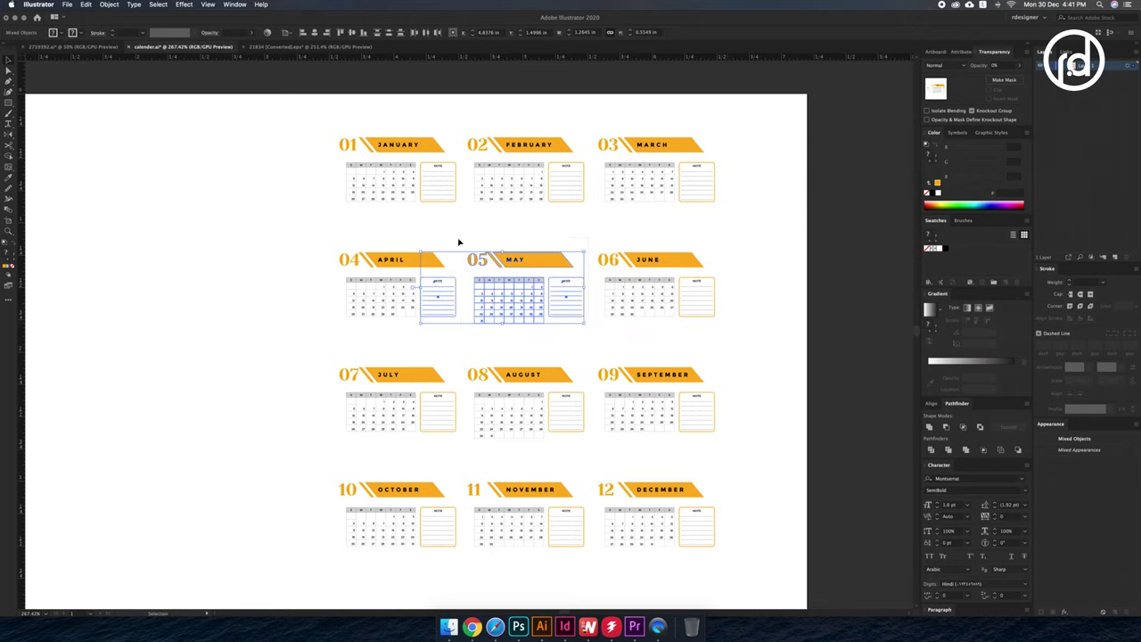
left_click(459, 323)
left_click(461, 216)
left_click(584, 133)
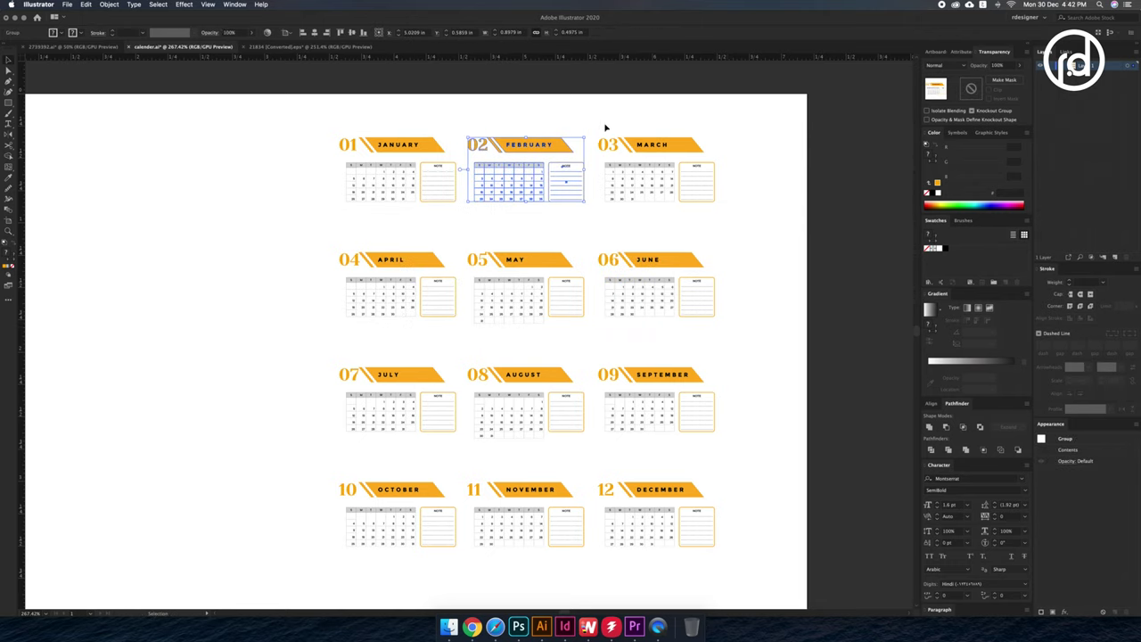
left_click(663, 439)
left_click(518, 401)
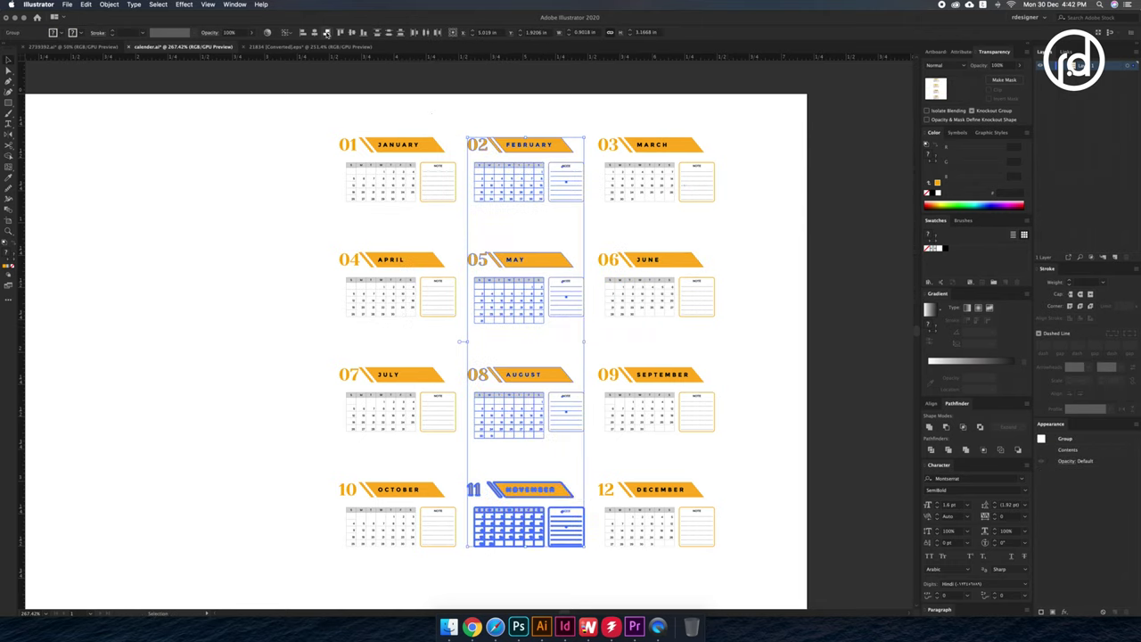
left_click(383, 142)
scroll(369, 107, "down", 1)
- Draw a small orange rectangle and move it below the September note box
left_click(765, 252)
key("m")
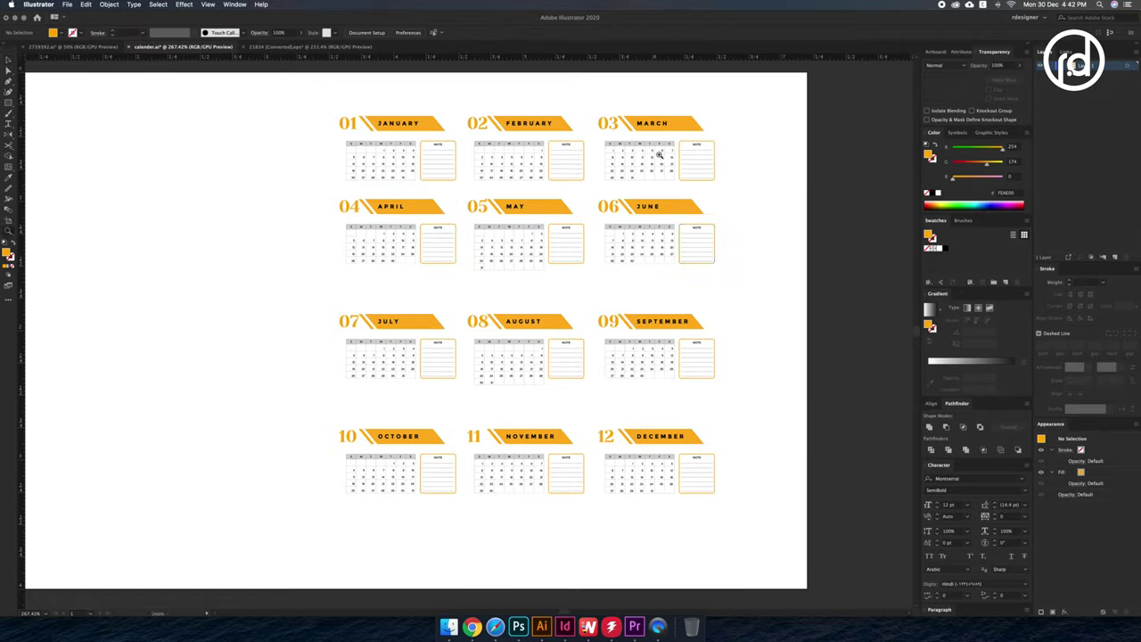
scroll(809, 294, "up", 5)
left_click_drag(792, 280, 844, 326)
scroll(772, 351, "down", 5)
scroll(772, 405, "up", 5)
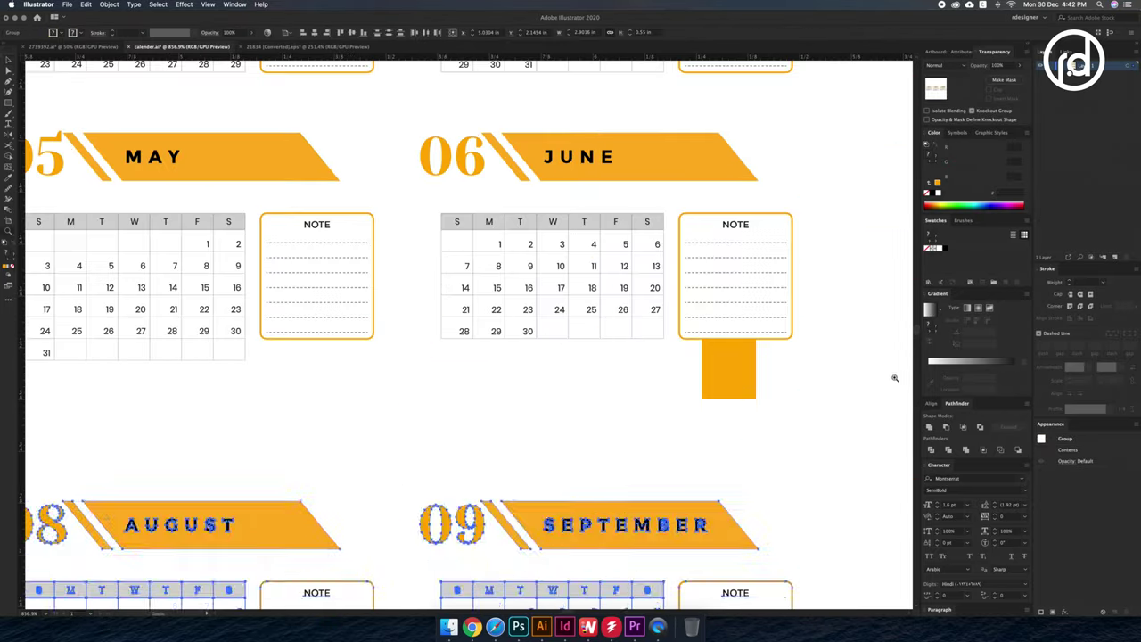
scroll(897, 377, "down", 5)
scroll(566, 408, "up", 5)
left_click_drag(693, 348, 687, 527)
scroll(688, 527, "down", 4)
scroll(652, 405, "down", 5)
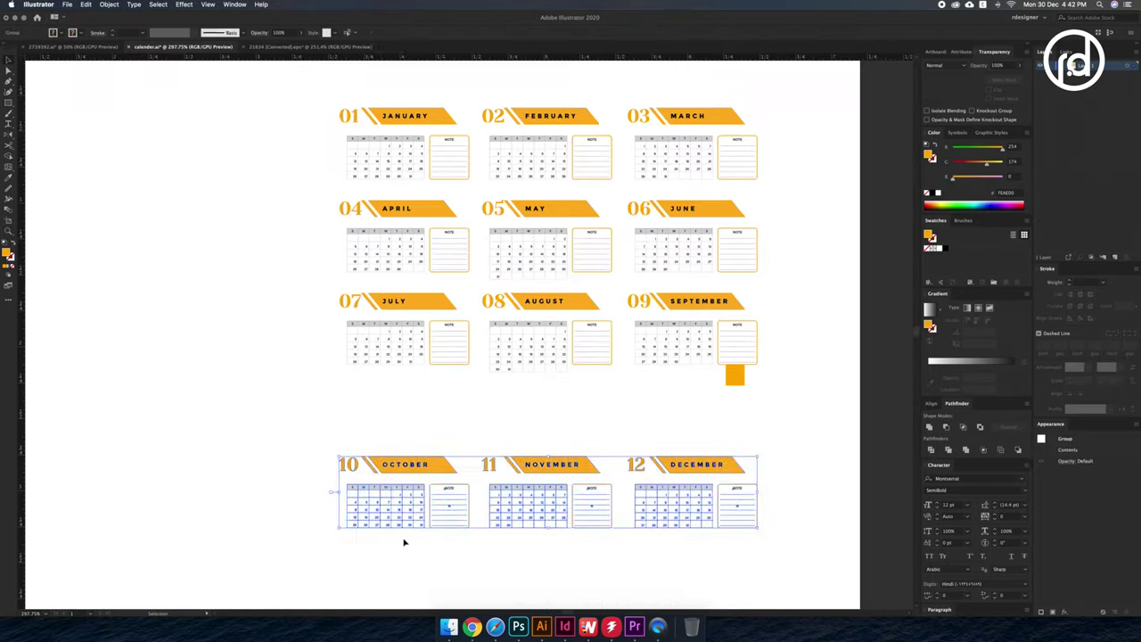
- Move the bottom row up for even spacing and set the artboard width to 29.7 cm
left_click_drag(402, 541, 402, 471)
key("ctrl+0")
key("shift+o")
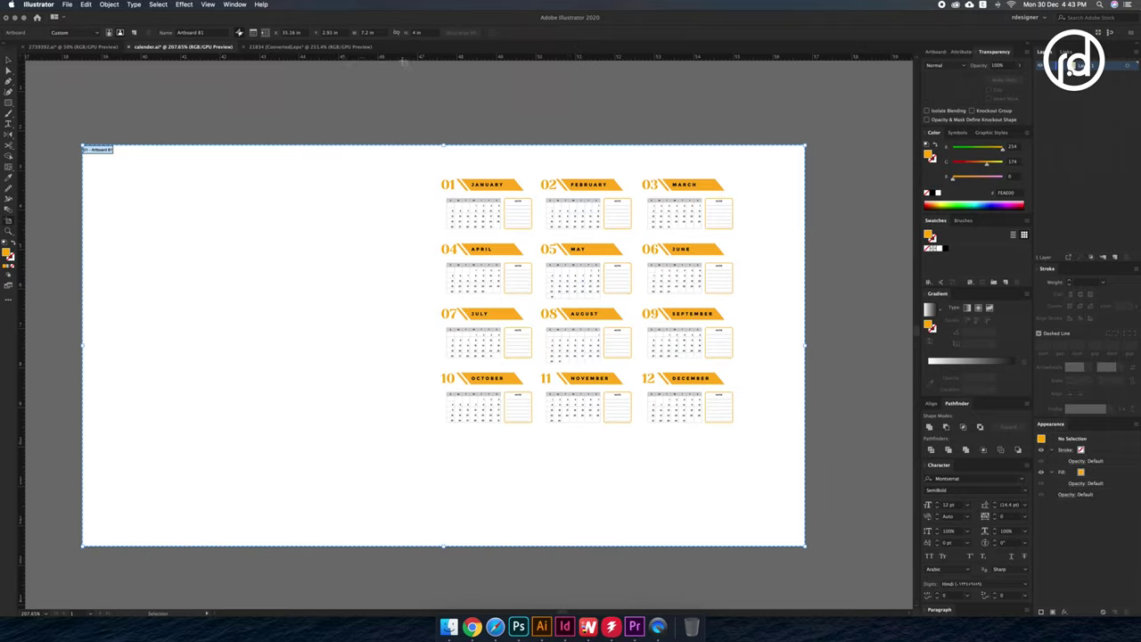
key("Tab")
- Set the artboard height for A4 portrait and add a red-filled rectangle across the lower poster
key("Return")
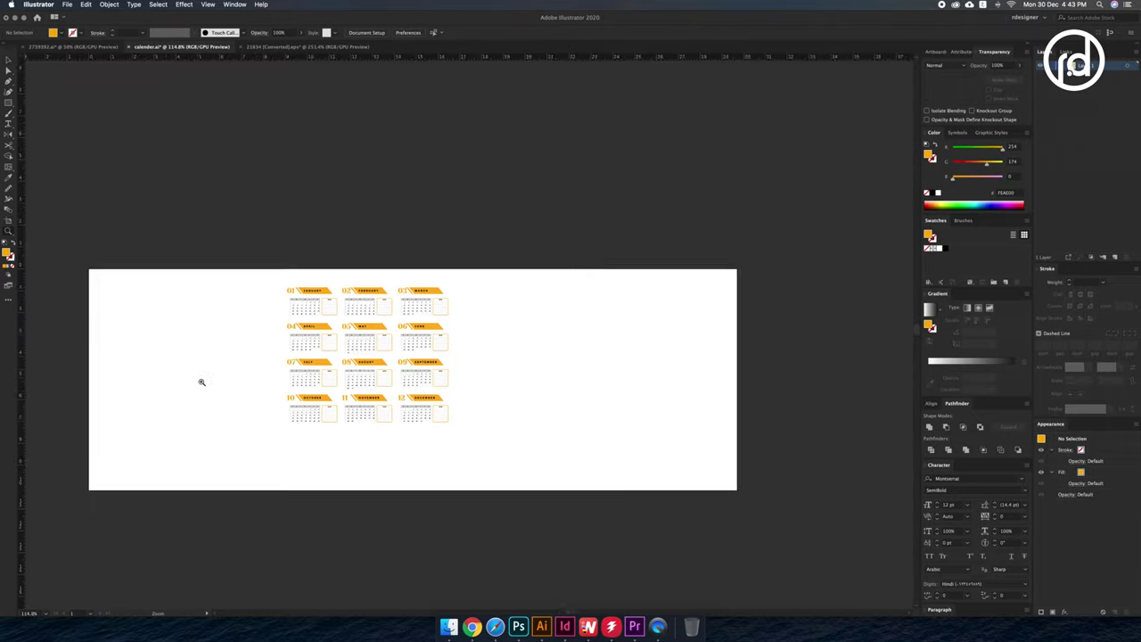
key("ctrl+0")
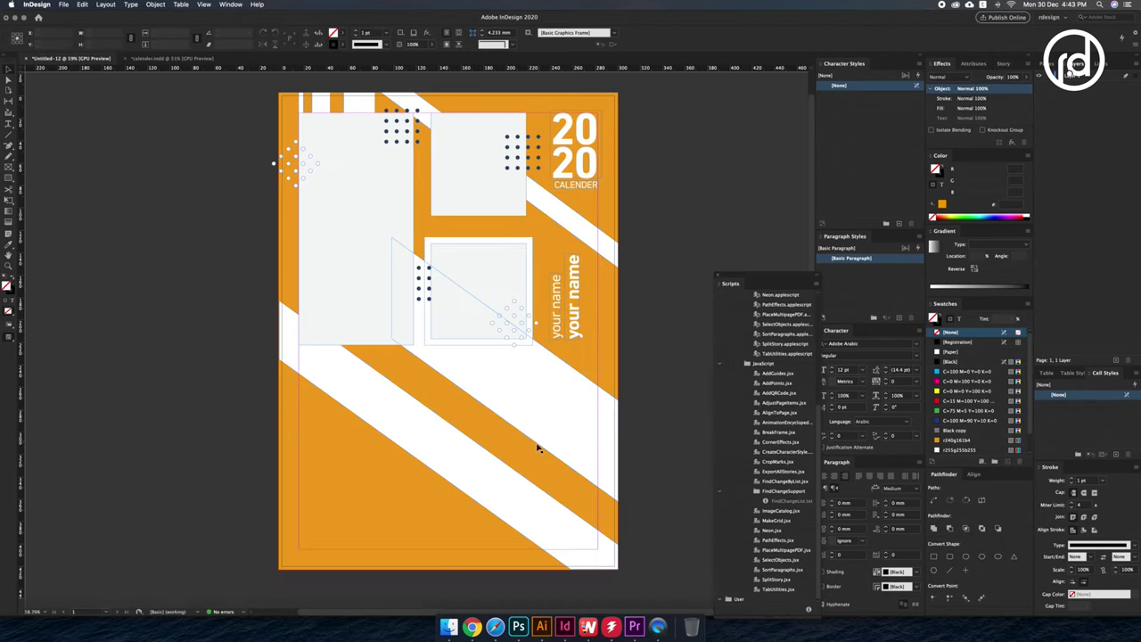
left_click_drag(582, 533, 597, 535)
left_click(967, 400)
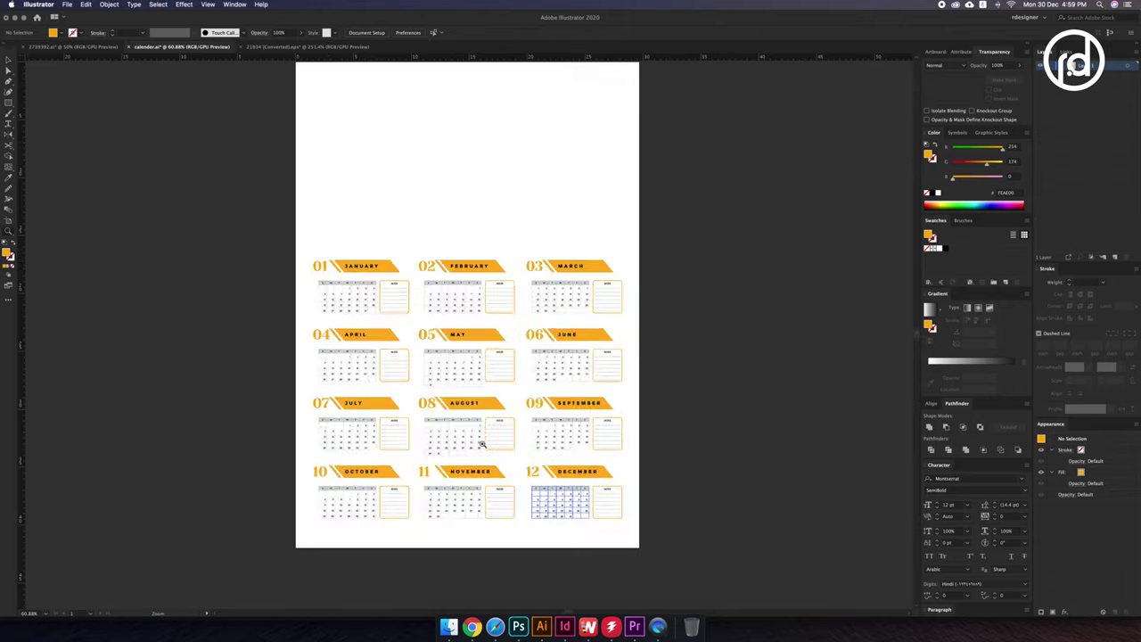
left_click(375, 571)
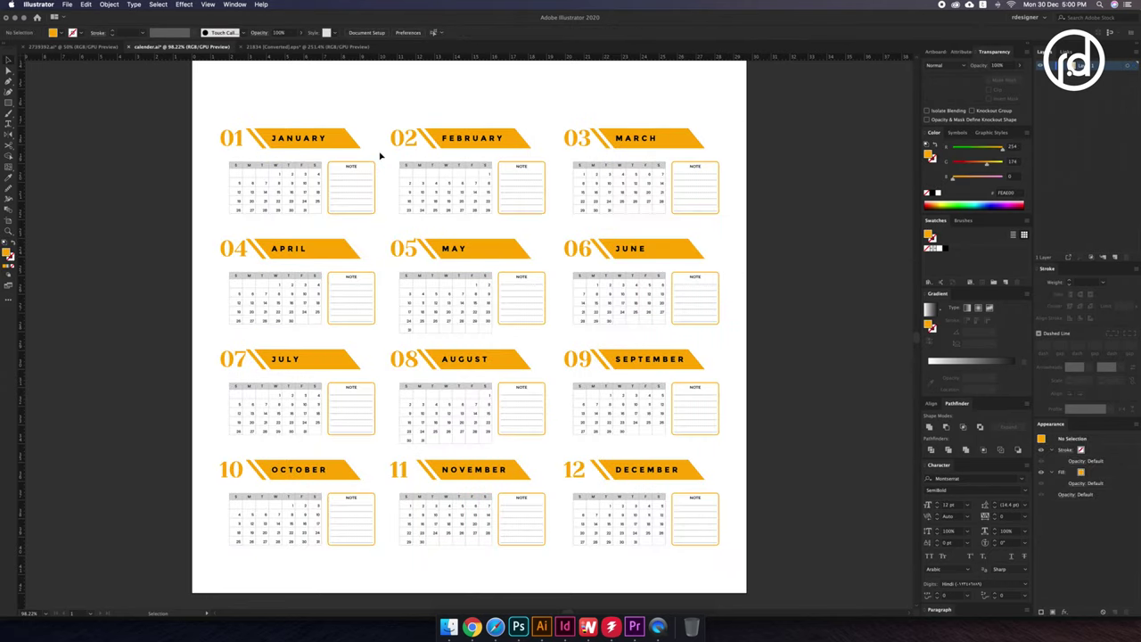
- Add an offset-path outline to the NOTE boxes
left_click_drag(379, 196, 379, 328)
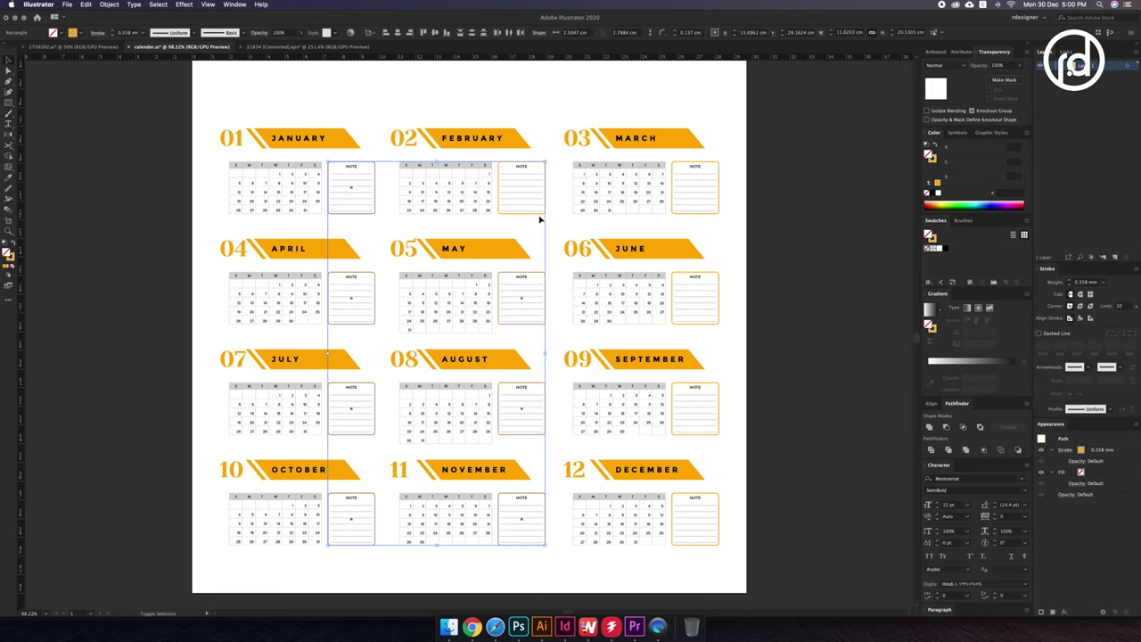
left_click(109, 3)
left_click(232, 223)
left_click(594, 368)
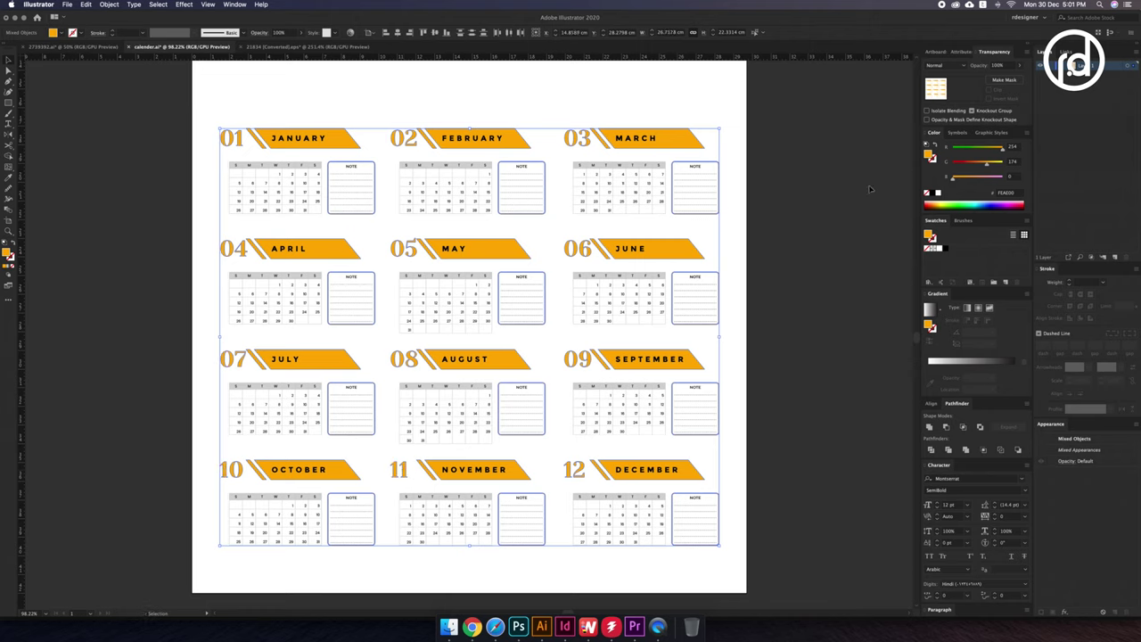
- Make the banner orange a global swatch and shift it to brown
left_click(935, 270)
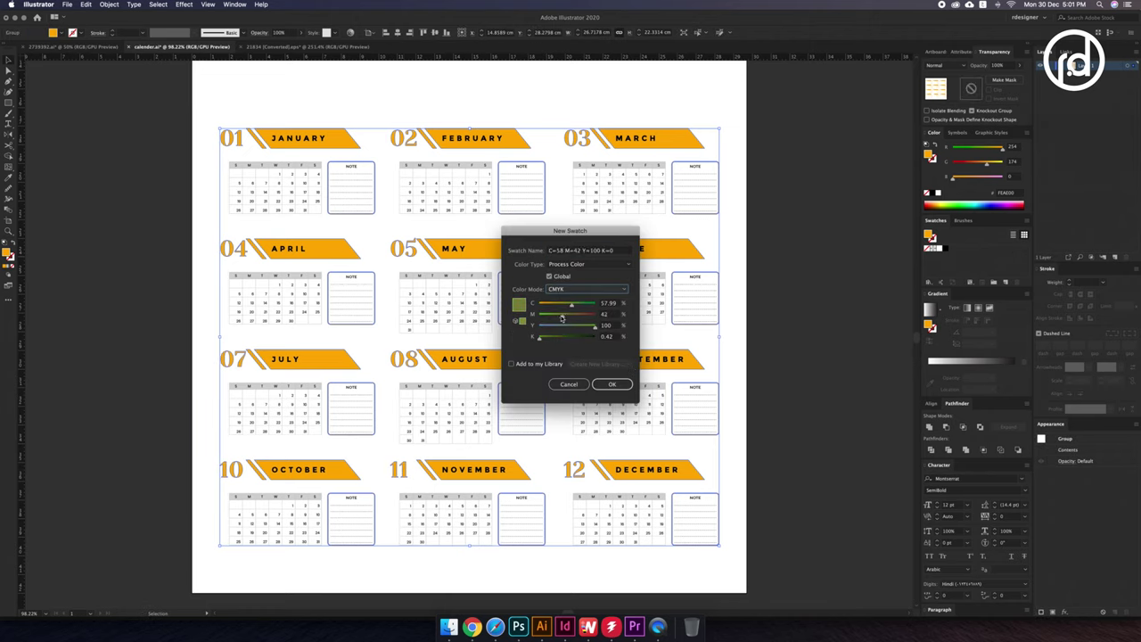
left_click(612, 384)
left_click_drag(966, 202, 952, 204)
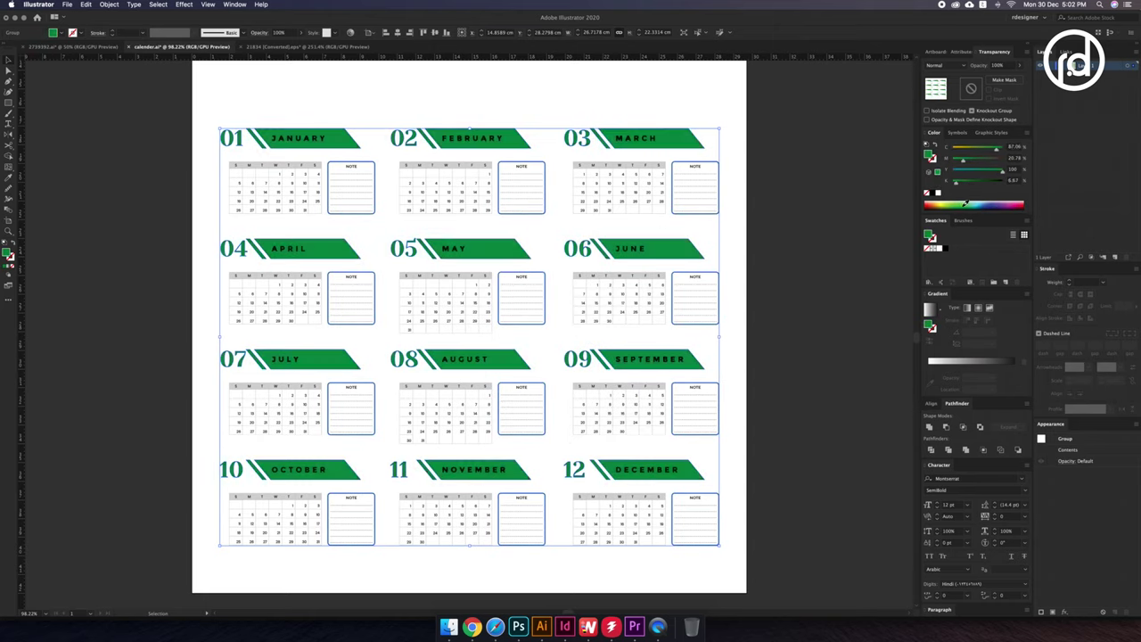
left_click_drag(952, 203, 937, 205)
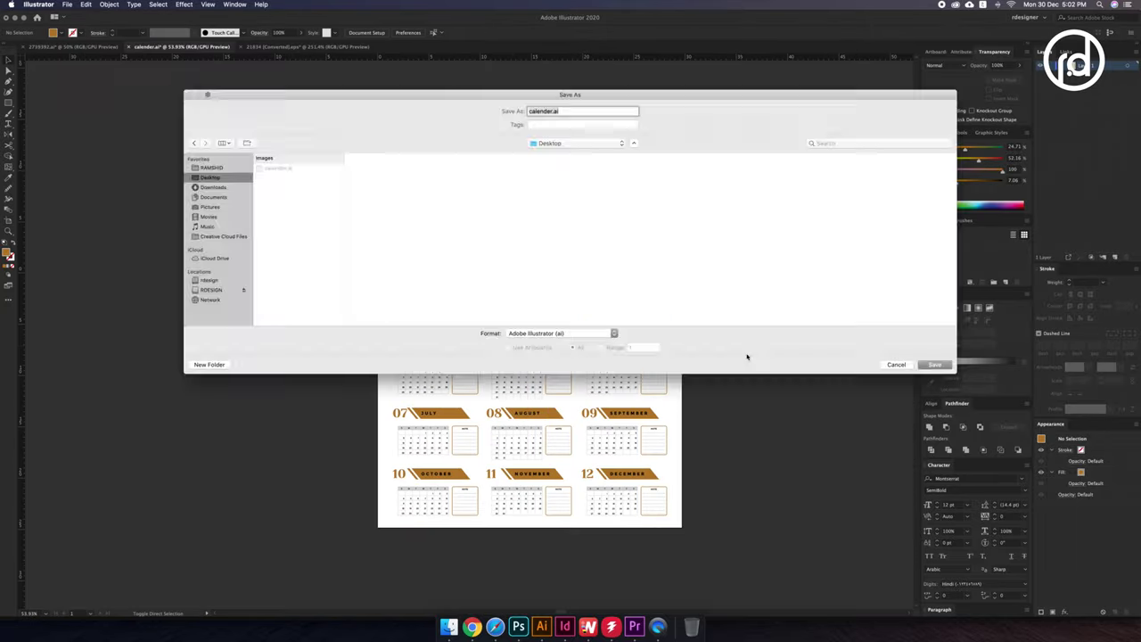
- Select the DECEMBER, AUGUST and SEPTEMBER month labels
left_click(723, 490)
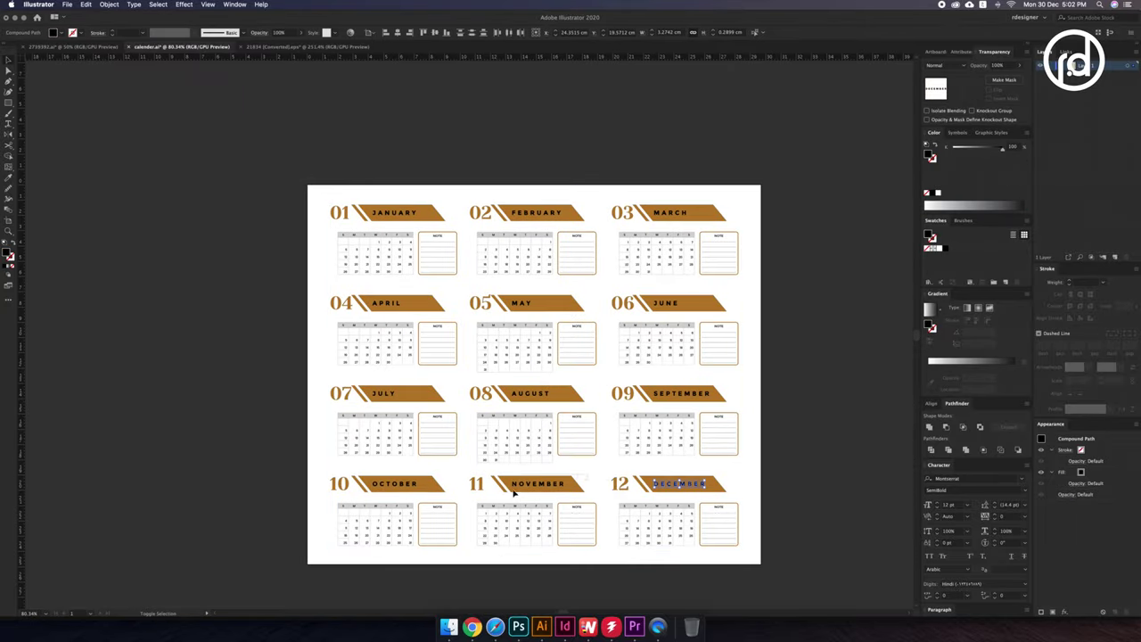
left_click(527, 395, "shift")
left_click(675, 395, "shift")
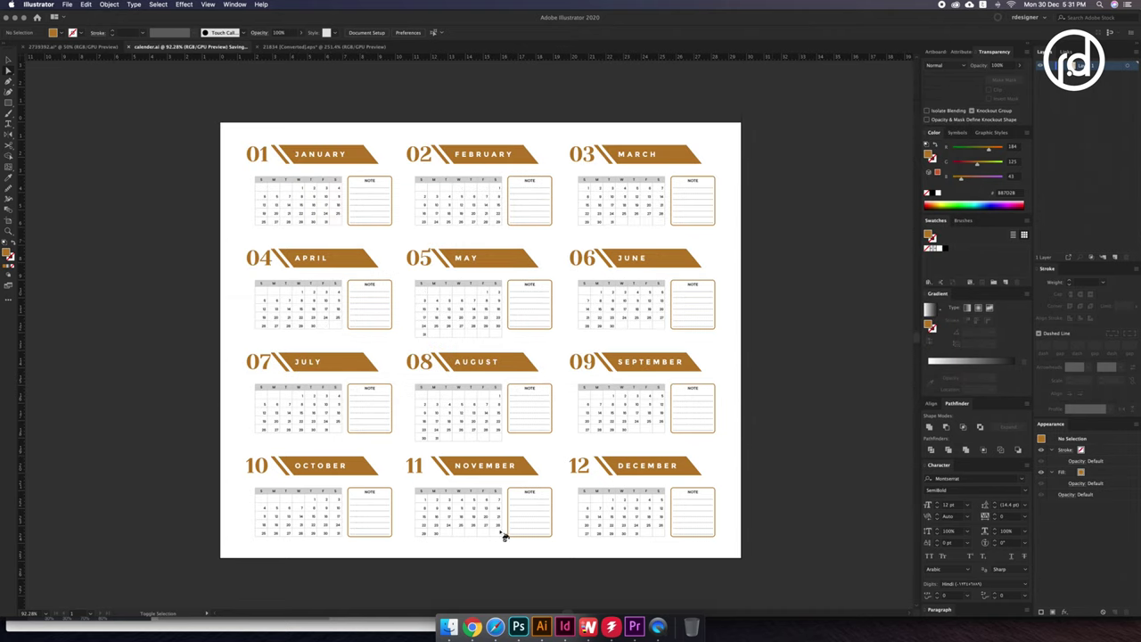
- Place calender.ai across the lower half of the InDesign poster
left_click(565, 627)
key("ctrl+d")
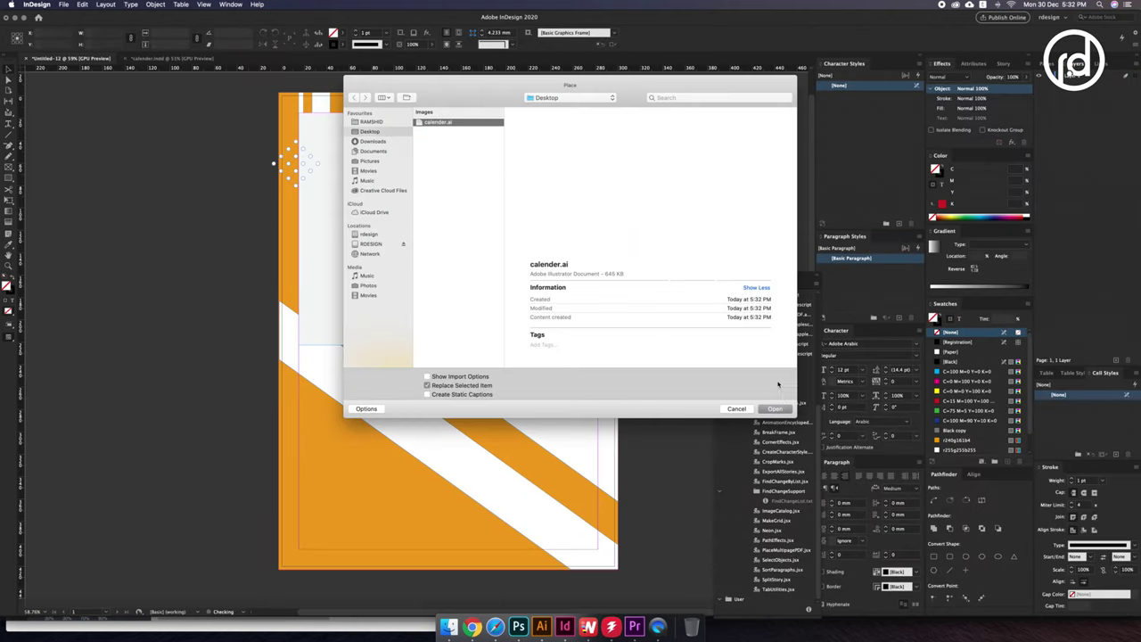
key("Return")
left_click_drag(210, 330, 560, 382)
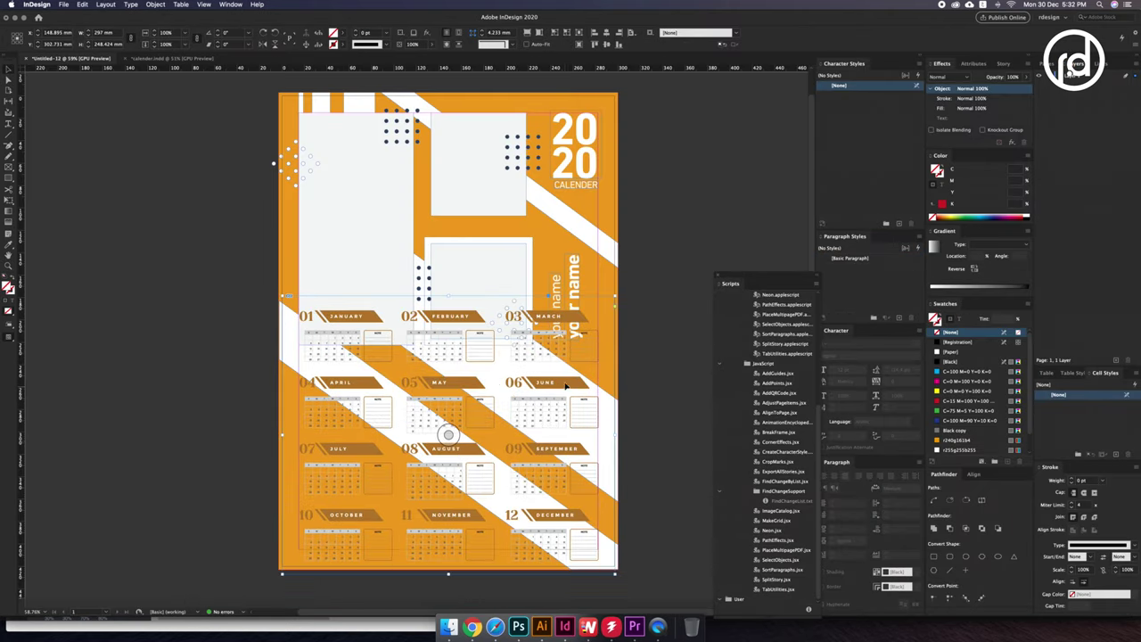
- Move the vertical 'your name' text higher on the poster
left_click(564, 294)
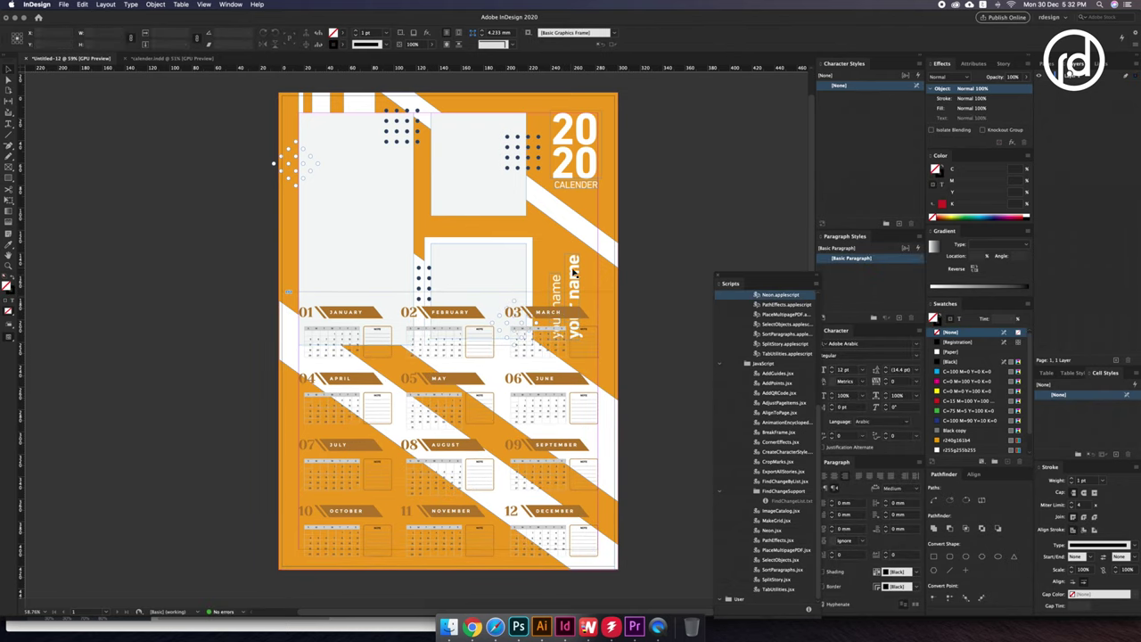
left_click_drag(560, 234, 560, 179)
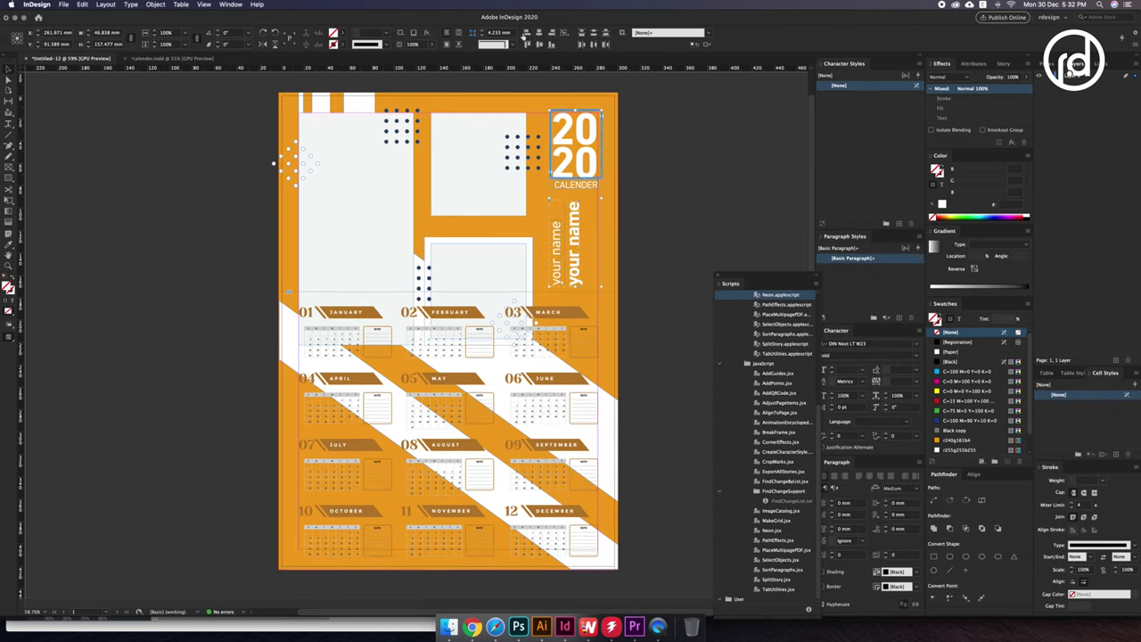
left_click(489, 241)
left_click(428, 303)
scroll(417, 279, "up", 2)
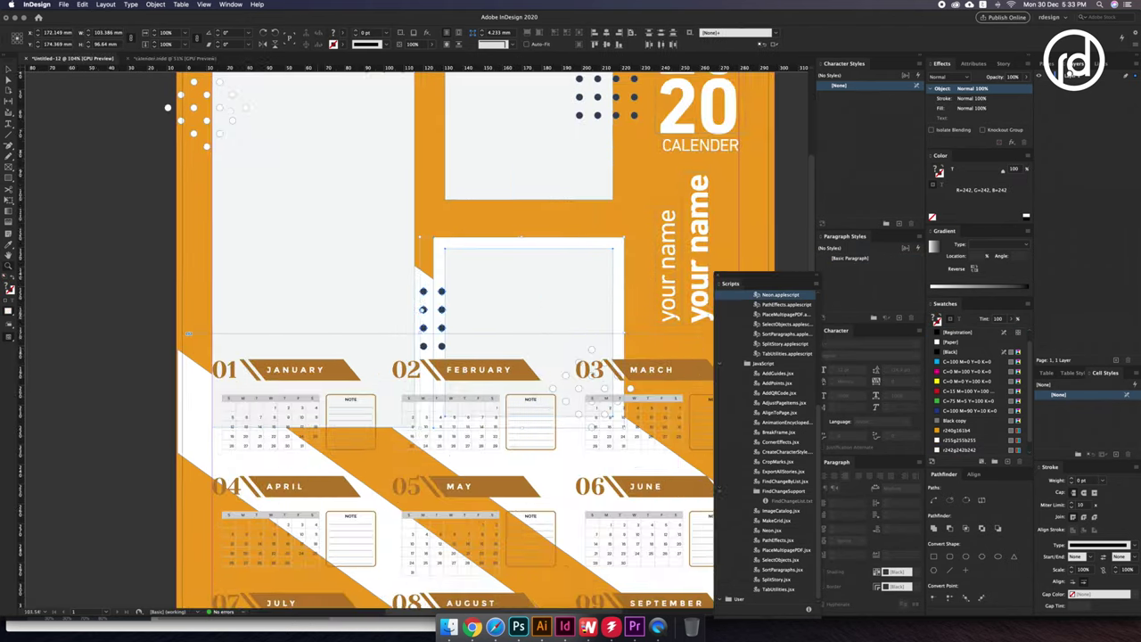
scroll(417, 280, "up", 2)
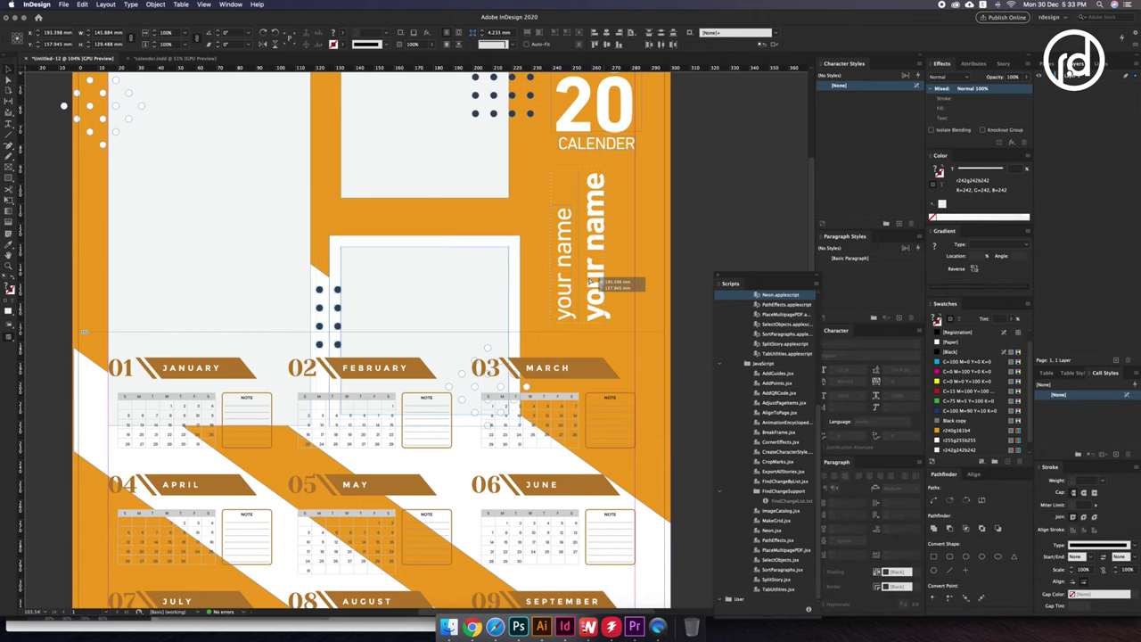
left_click(620, 277)
- Move the dot grid left and rotate it 45° into a diamond
scroll(488, 384, "down", 2)
left_click(379, 272)
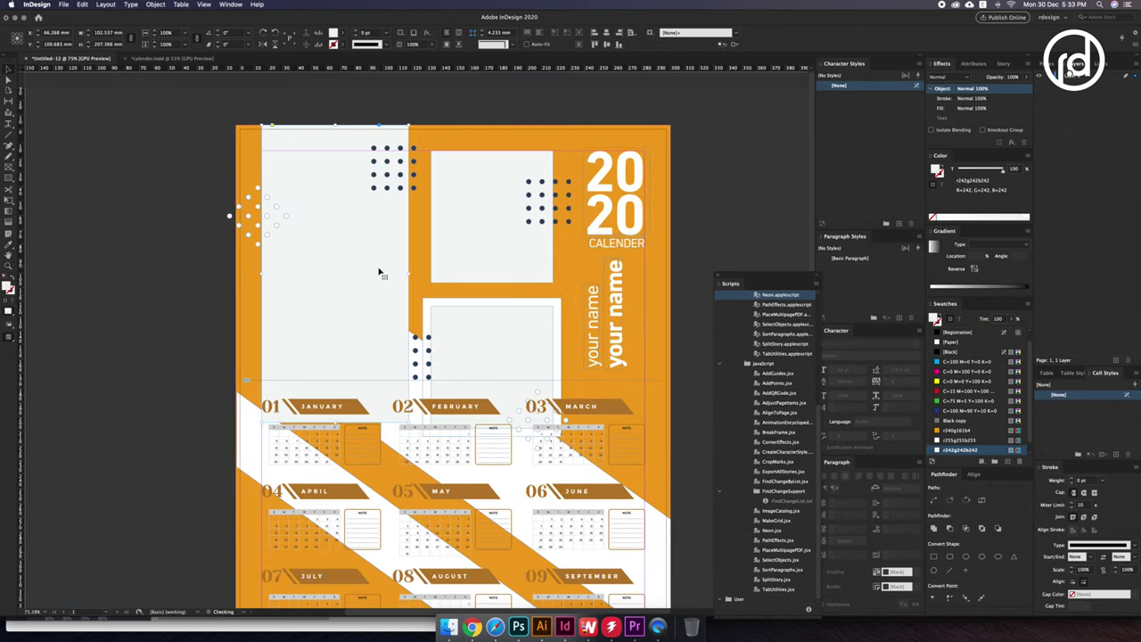
left_click(419, 344)
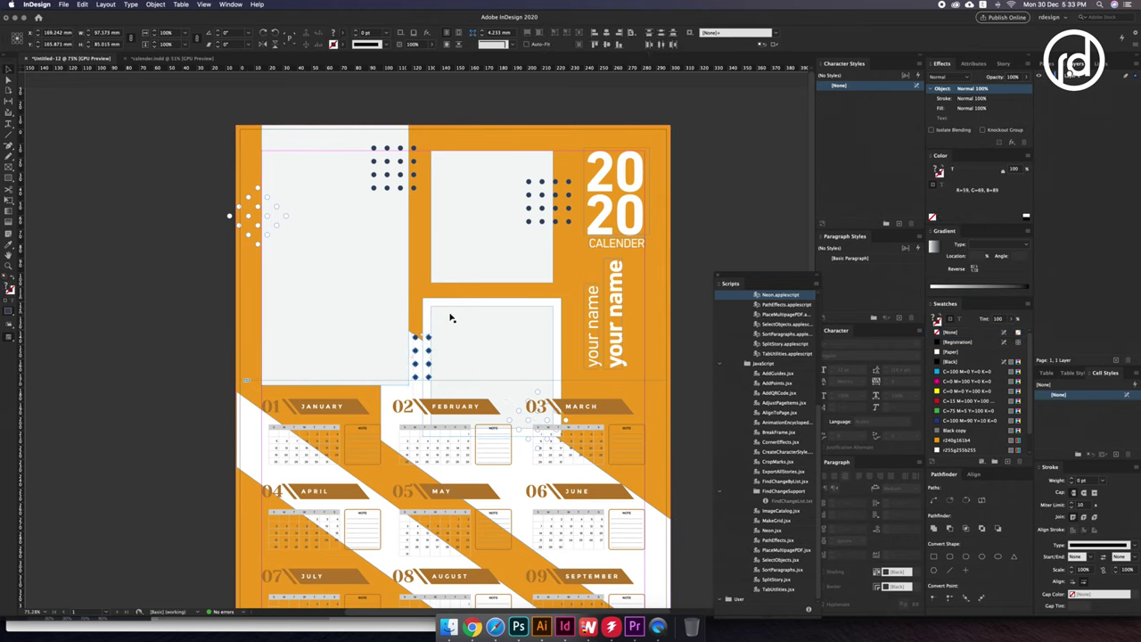
scroll(507, 345, "up", 3)
left_click_drag(479, 346, 435, 348)
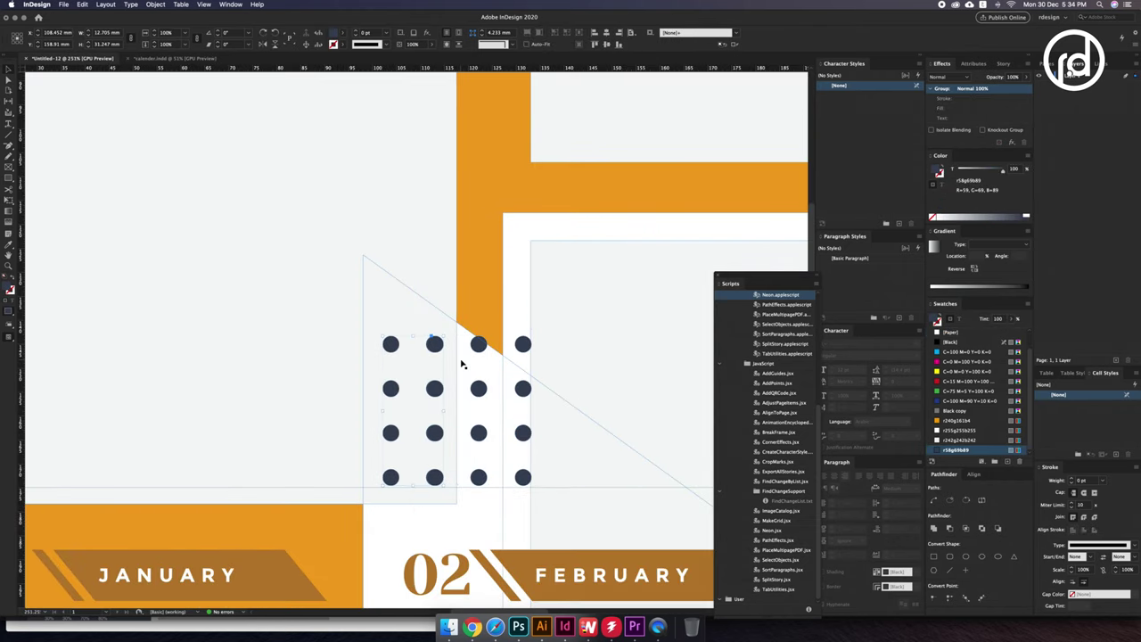
mouse_move(524, 346)
left_mouse_down()
mouse_move(489, 318)
mouse_move(480, 270)
left_mouse_up()
key("super+0")
- Widen the top image frame leftward and draw a rectangle over the lower calendar area
left_click_drag(420, 143, 410, 143)
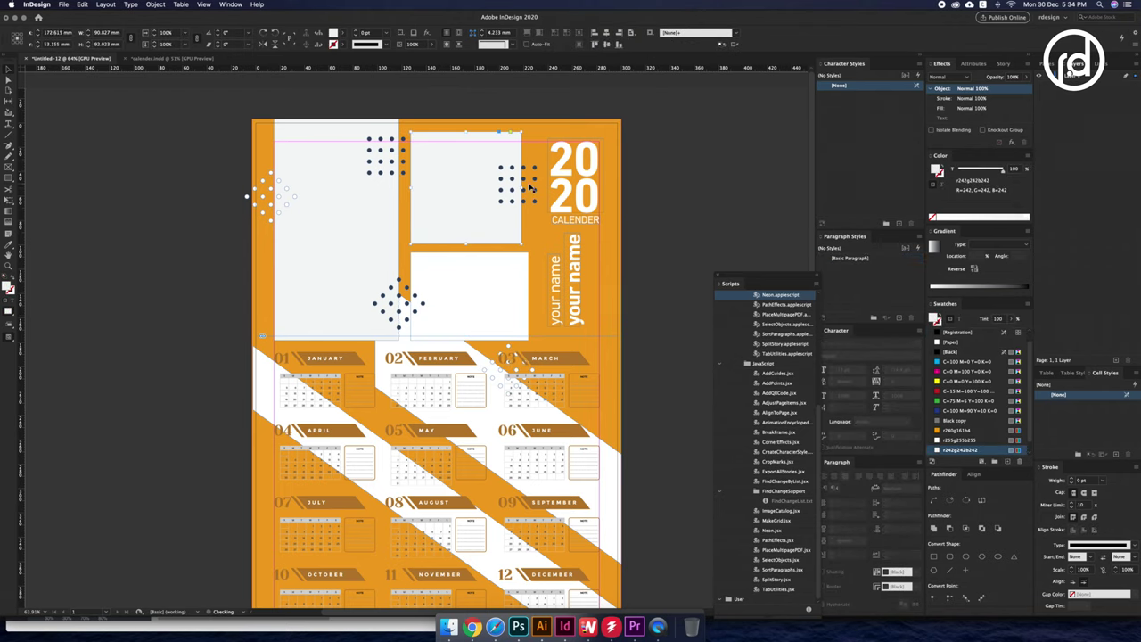
scroll(612, 337, "down", 3)
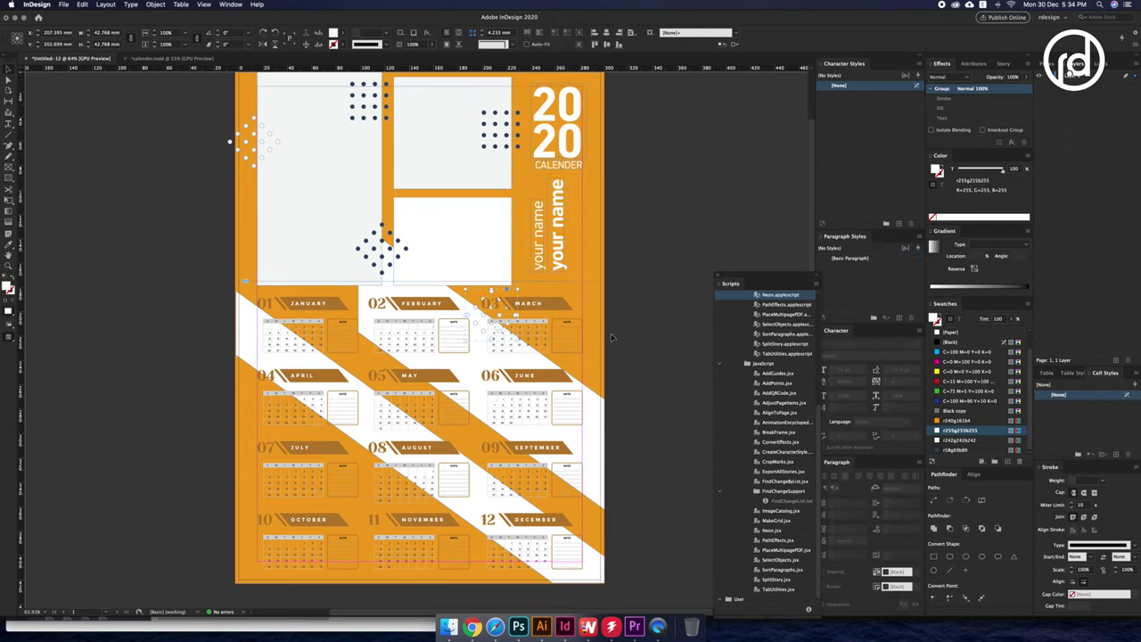
left_click(533, 267)
scroll(533, 278, "down", 1)
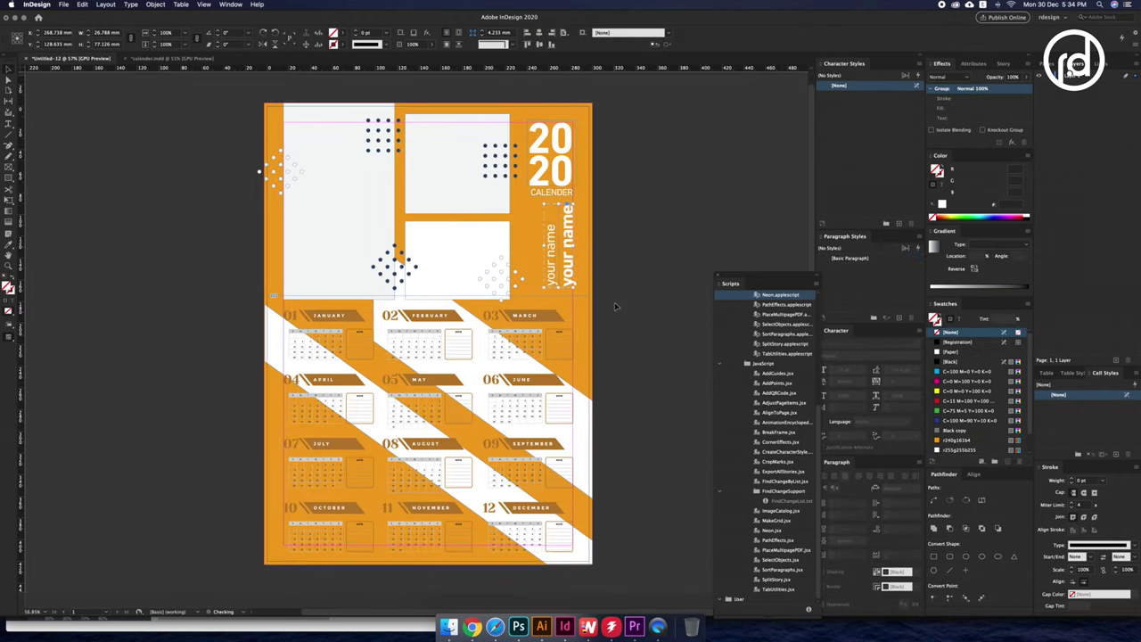
left_click(587, 428)
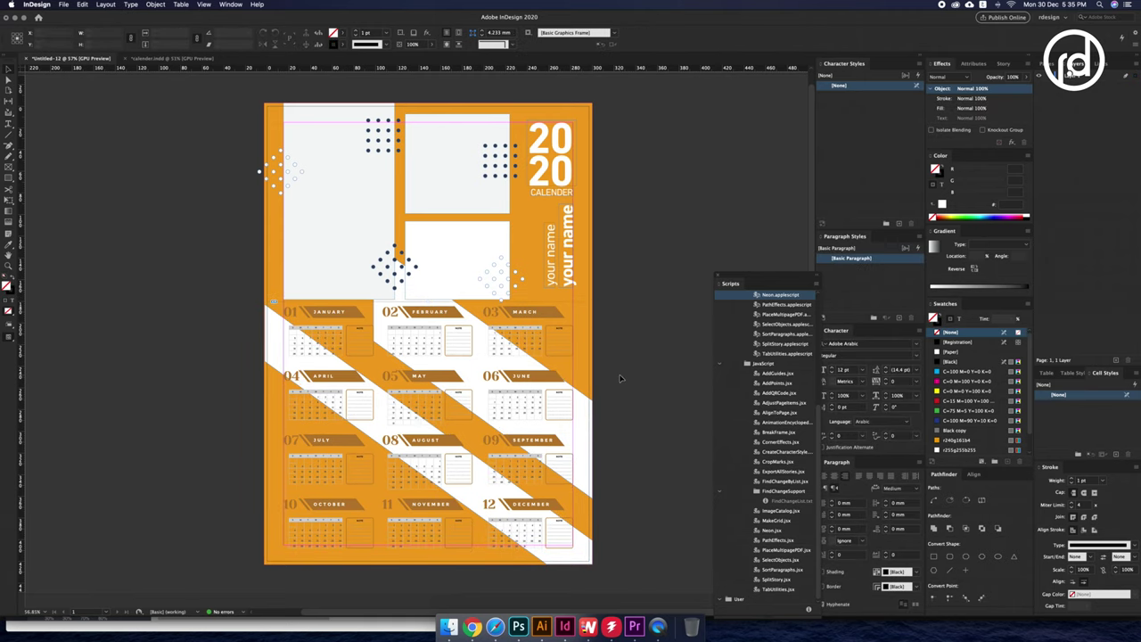
left_click(219, 335)
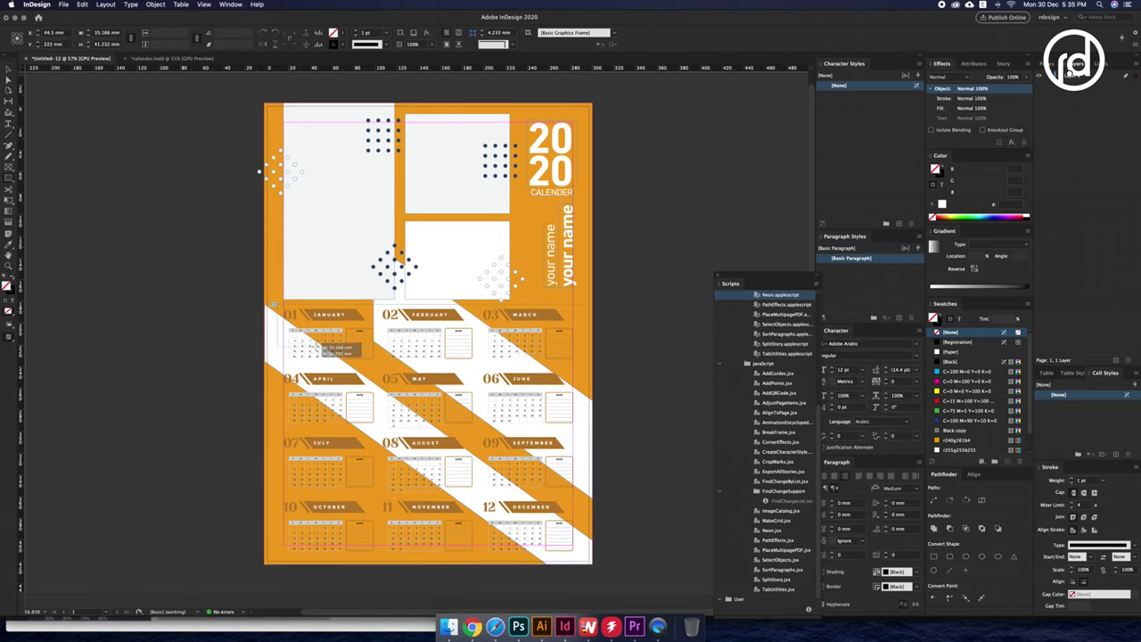
left_click_drag(581, 563, 580, 564)
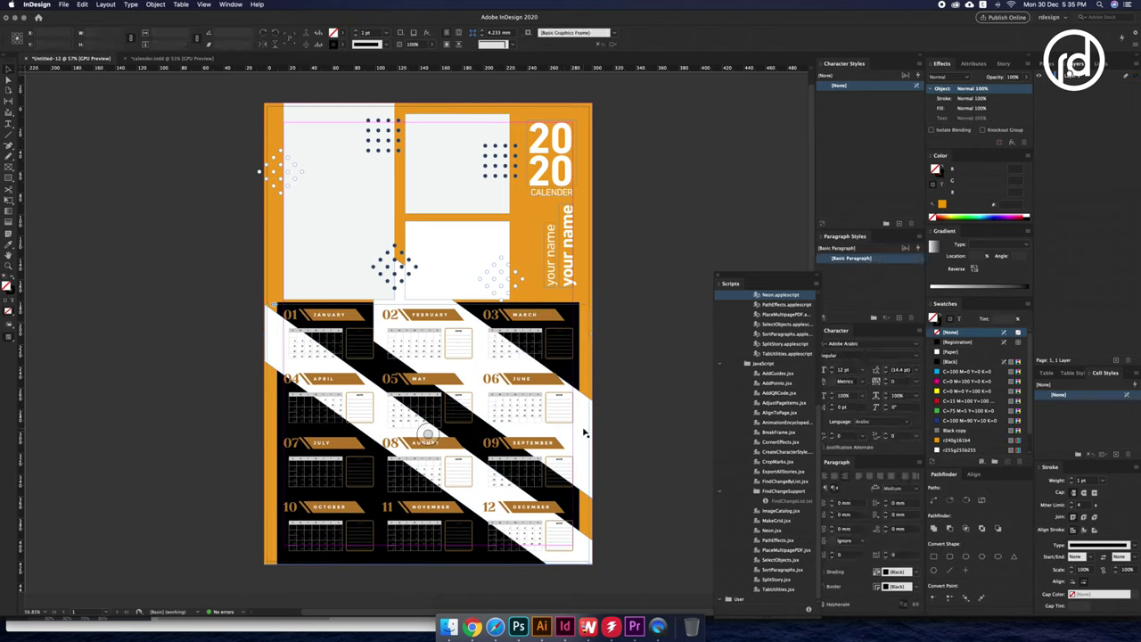
- Fill the new rectangle black and adjust its width
key("shift+x")
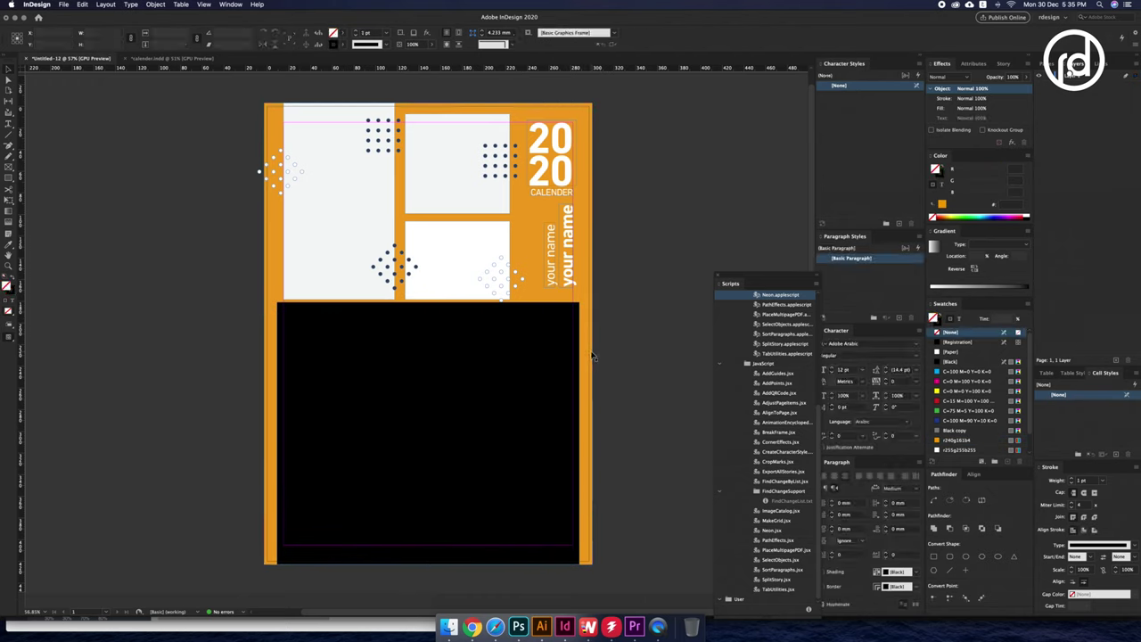
key("x")
left_click_drag(580, 434, 582, 435)
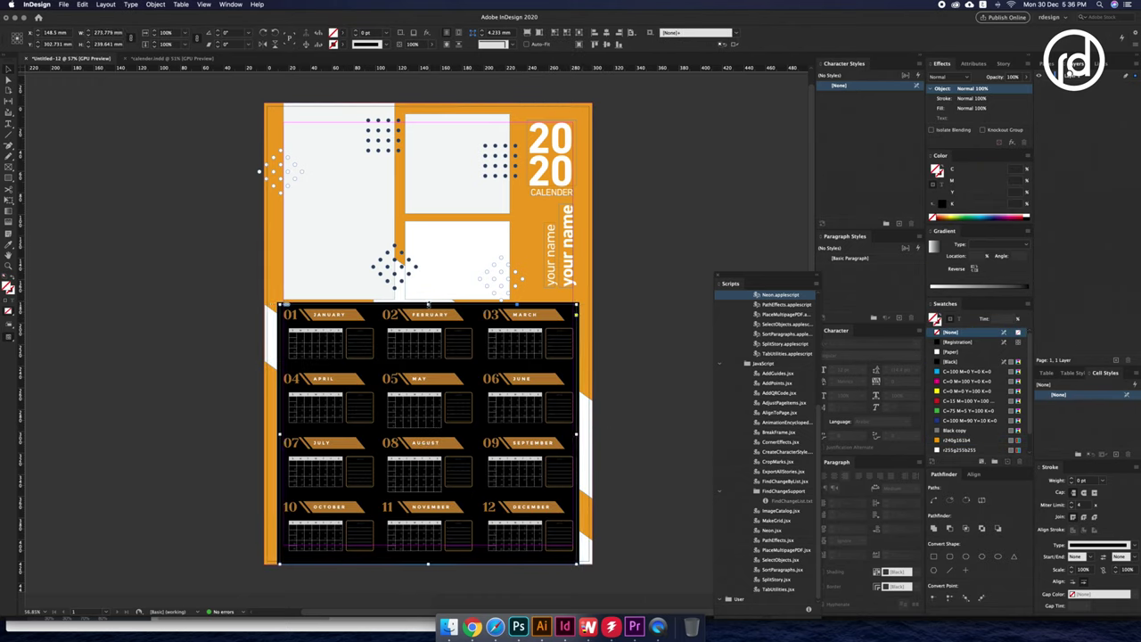
key("x")
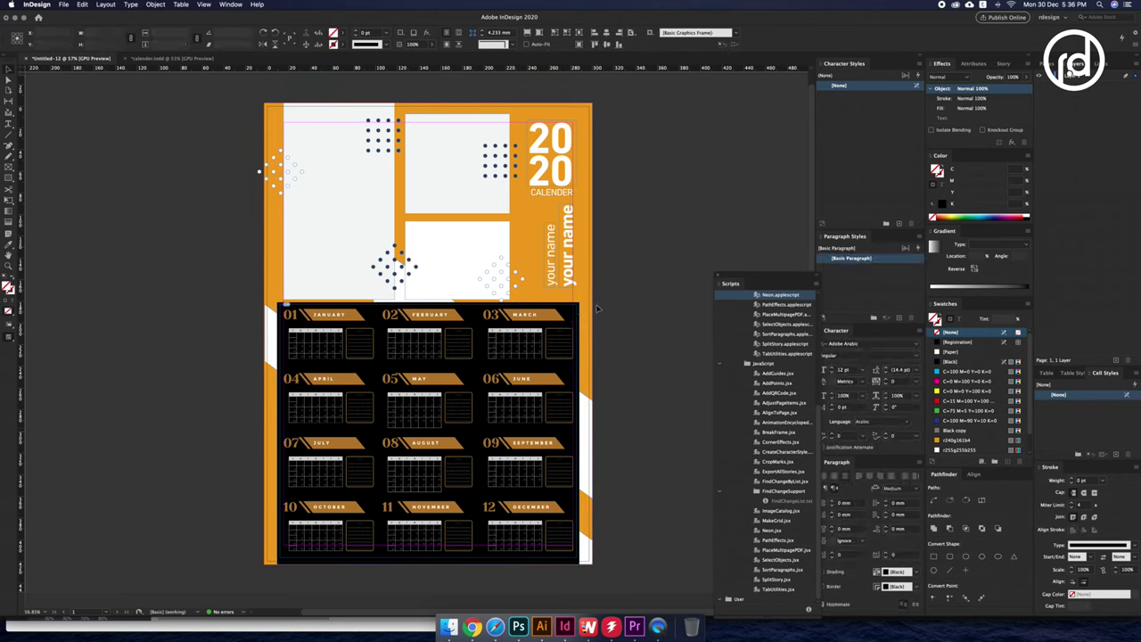
- Undo the black panel to restore the light panel behind the calendar, checking in Preview
key("ctrl+z")
key("ctrl+z")
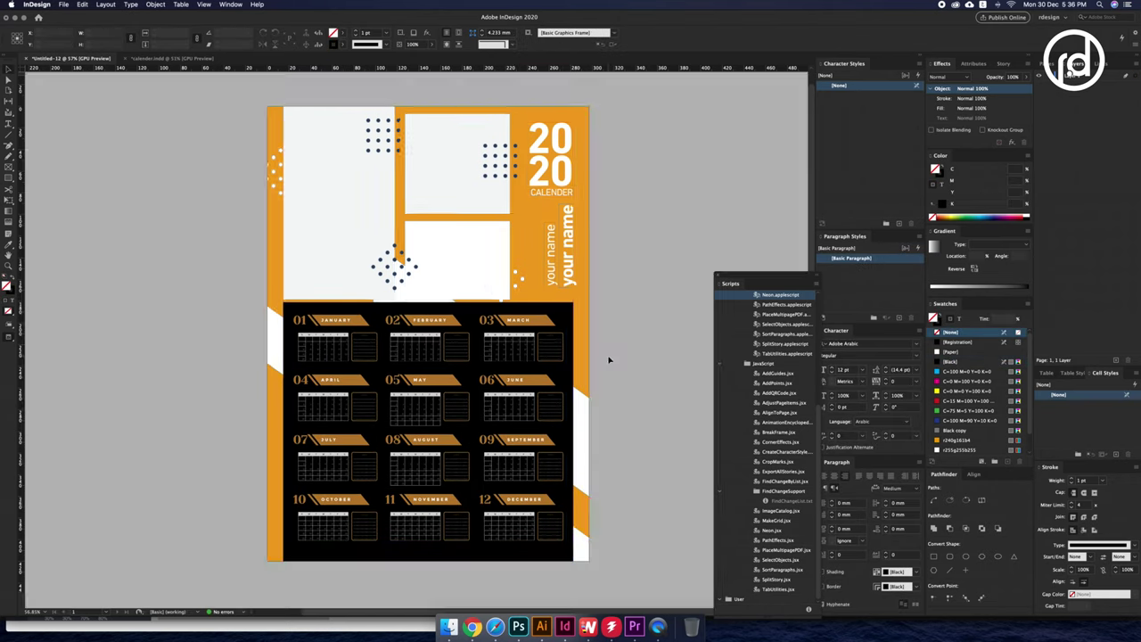
key("ctrl+z")
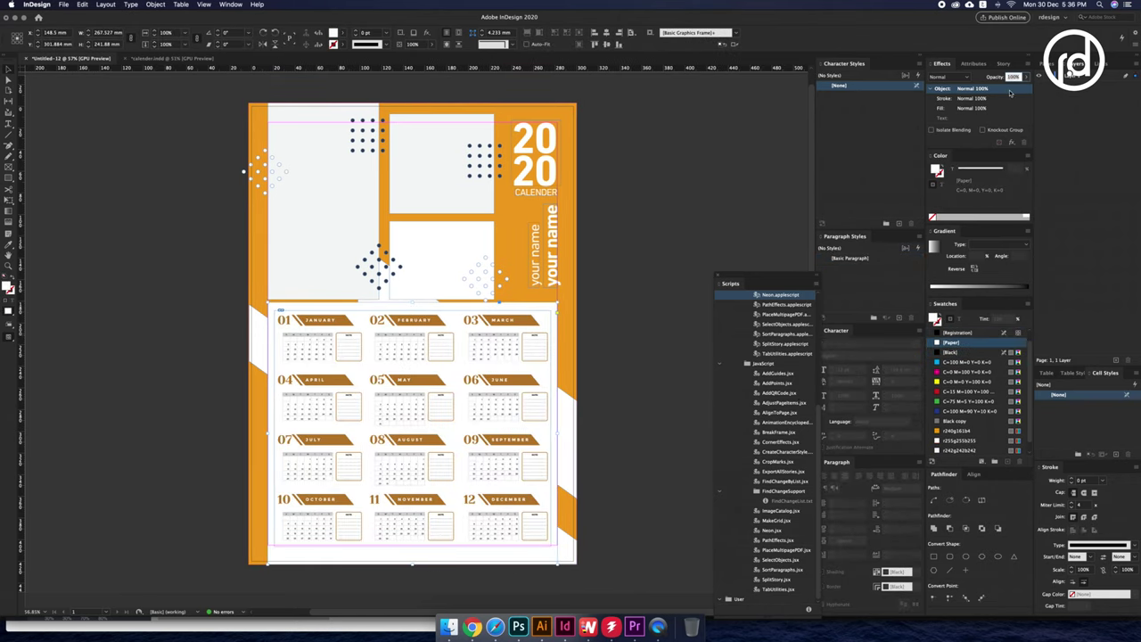
key("ctrl+z")
key("ctrl+z")
key("ctrl+z")
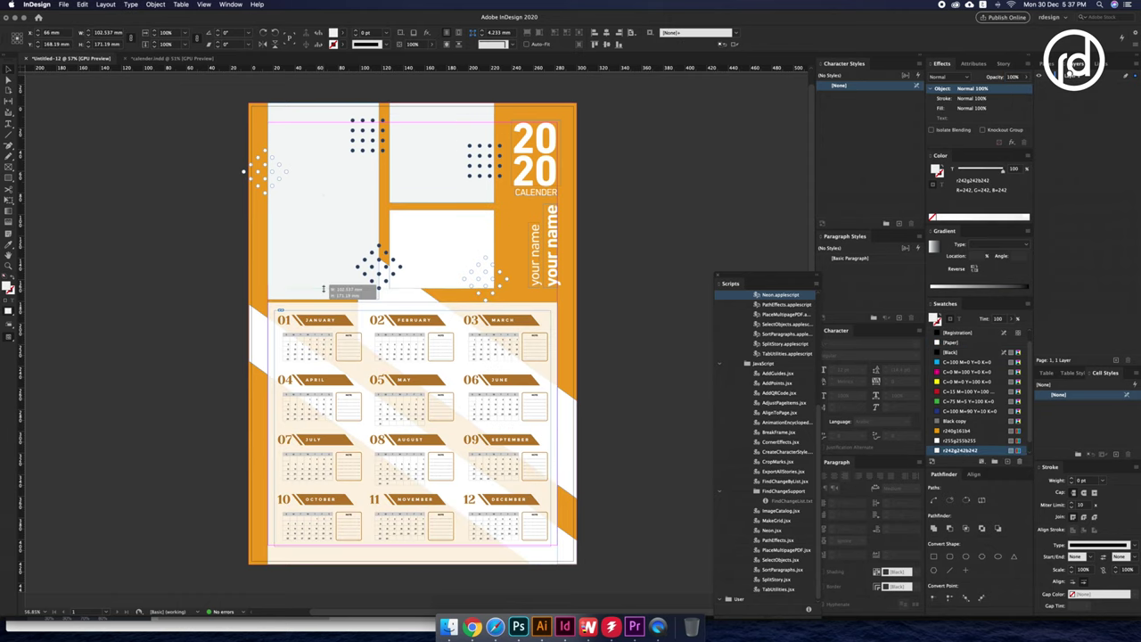
key("ctrl+z")
key("ctrl+z")
key("ctrl+z")
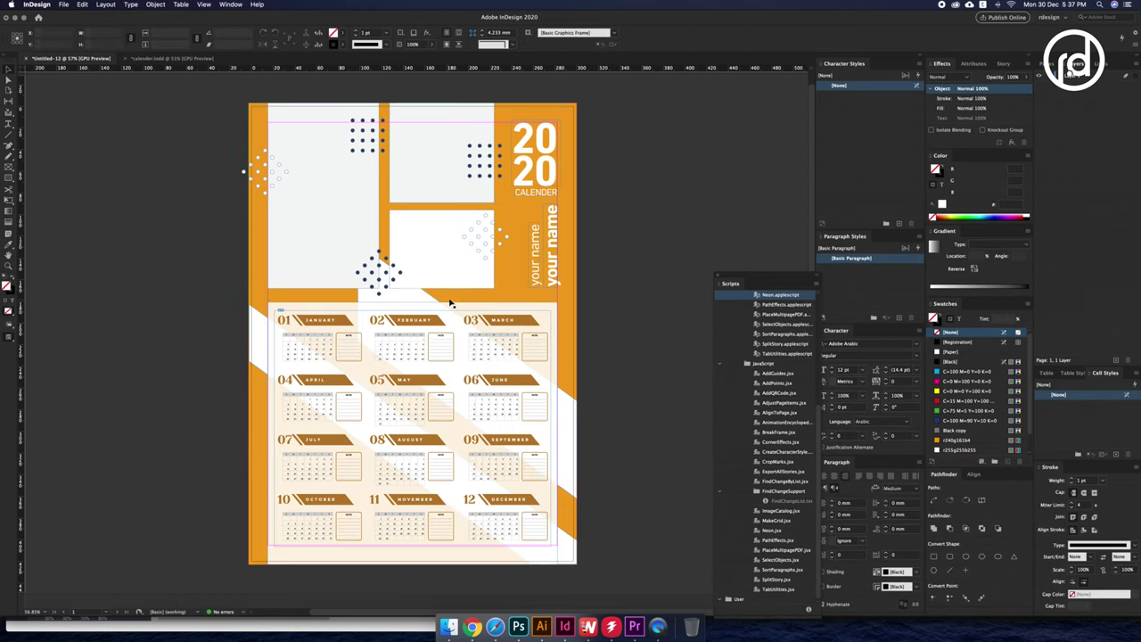
key("ctrl+z")
key("ctrl+z")
key("ctrl+z")
key("w")
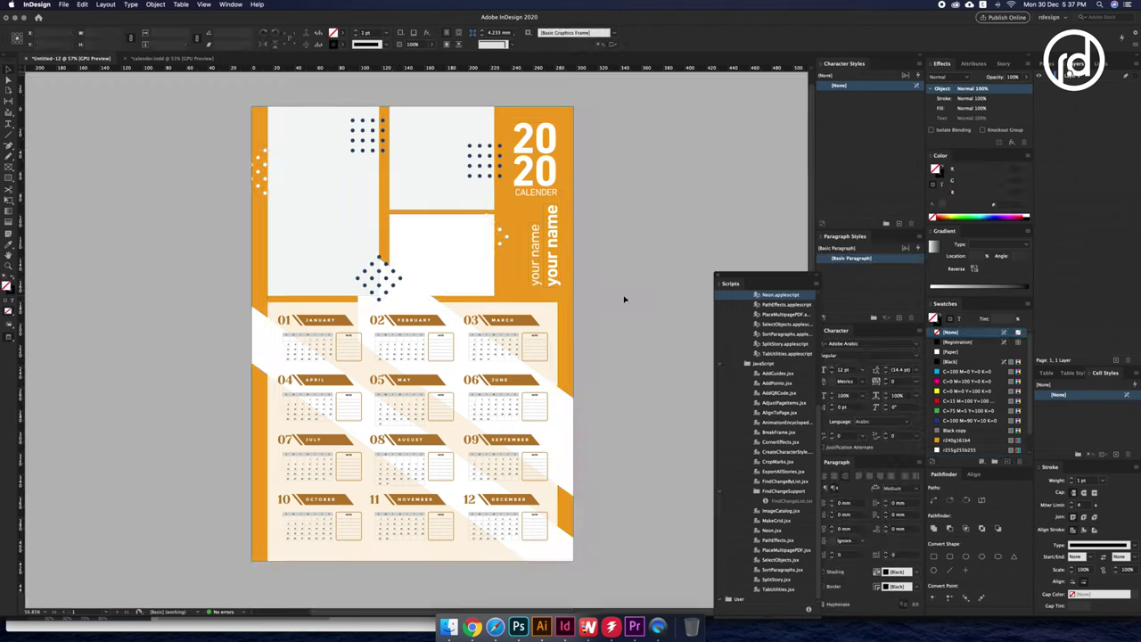
key("w")
left_click(382, 197)
key("ctrl+z")
key("ctrl+z")
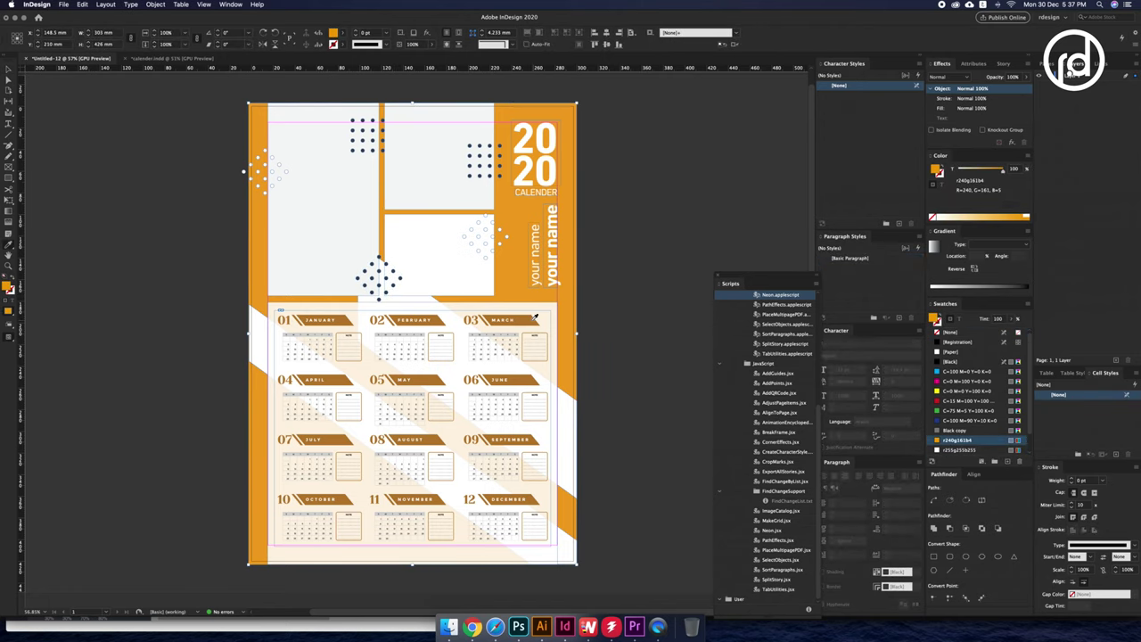
key("ctrl+z")
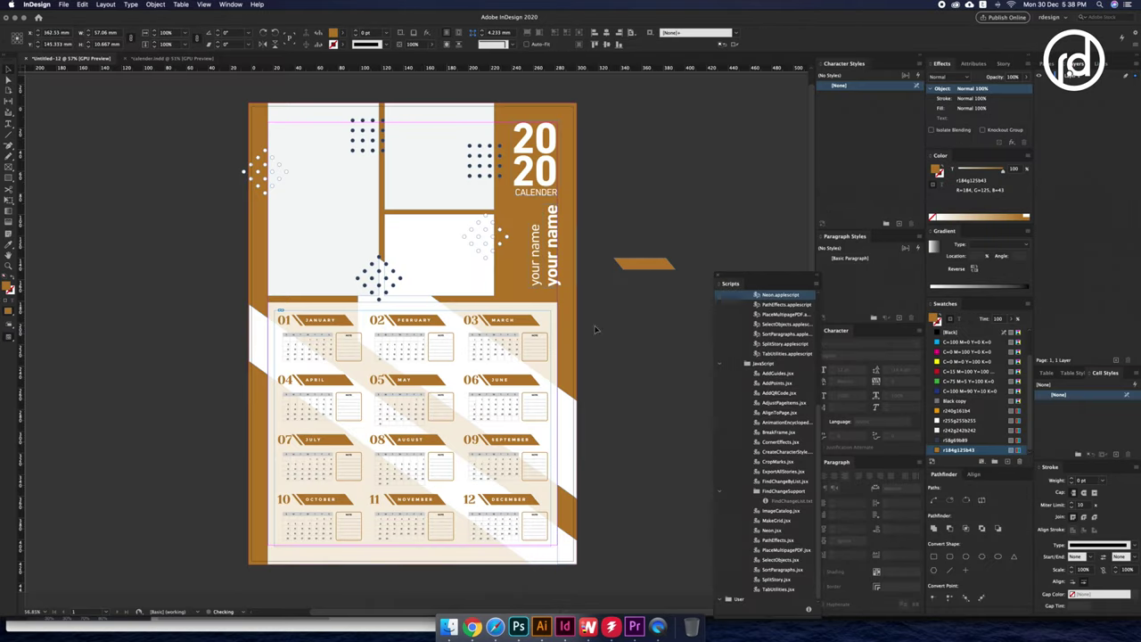
- Check the dot pattern and calendar background panel, and hide the Scripts panel
left_click(493, 174)
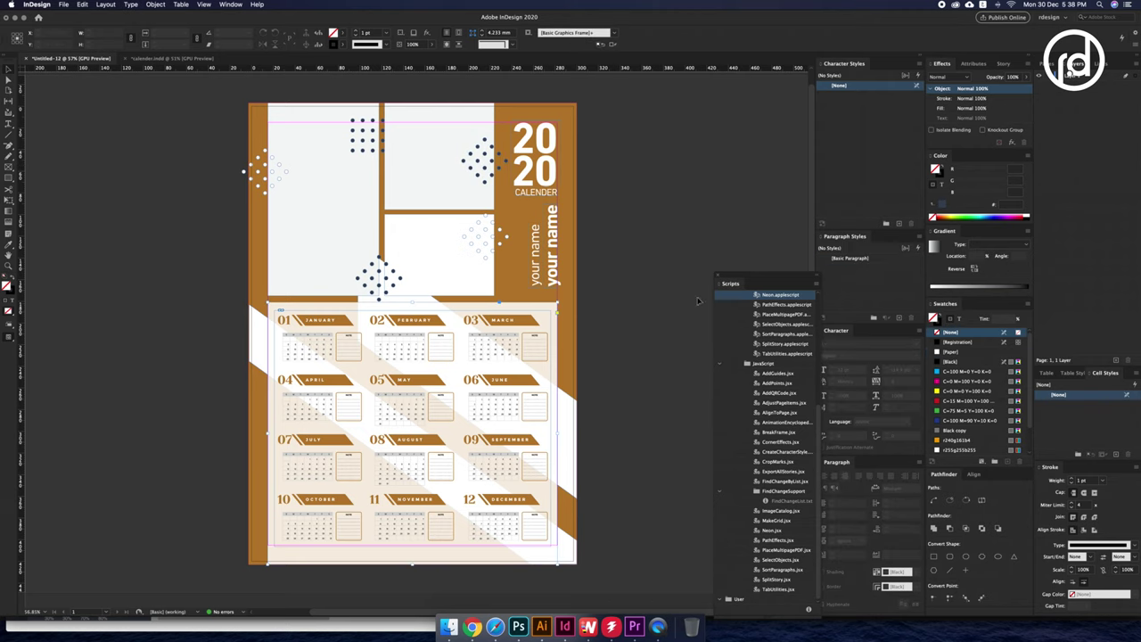
left_click(642, 341)
left_click(413, 302)
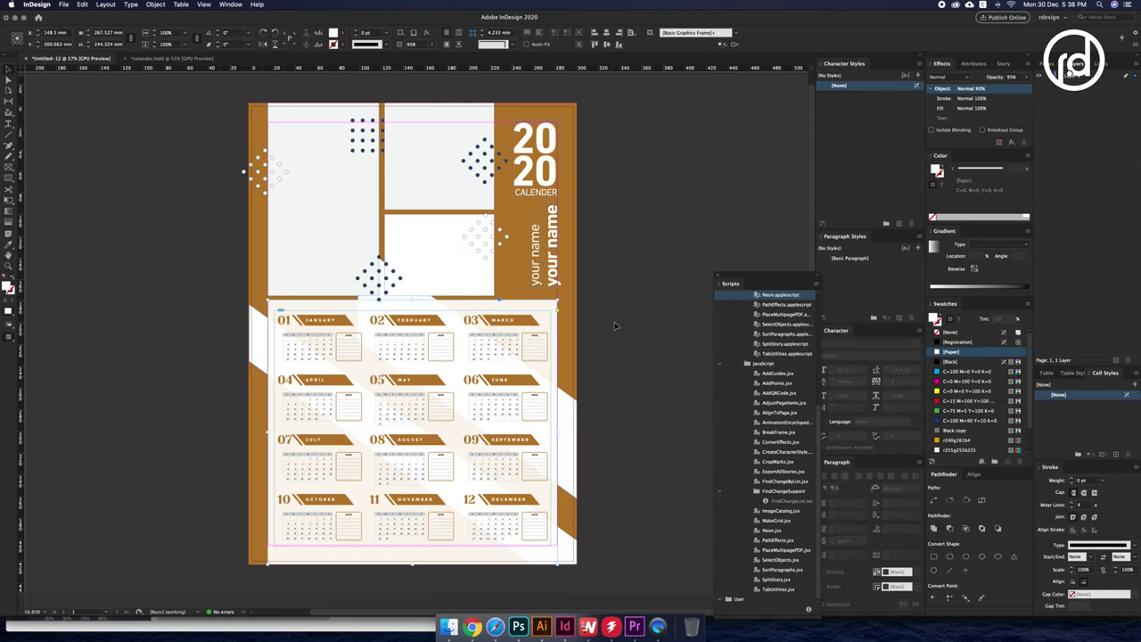
left_click(642, 416)
scroll(600, 328, "up", 1)
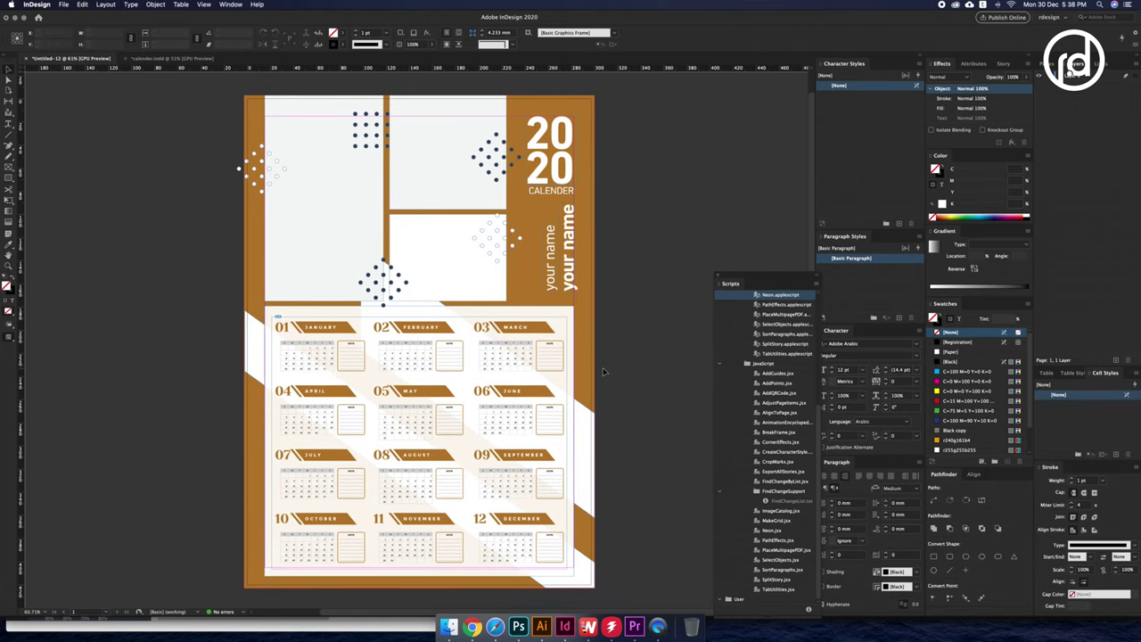
key("ctrl+alt+F11")
scroll(636, 360, "up", 2)
scroll(636, 360, "down", 1)
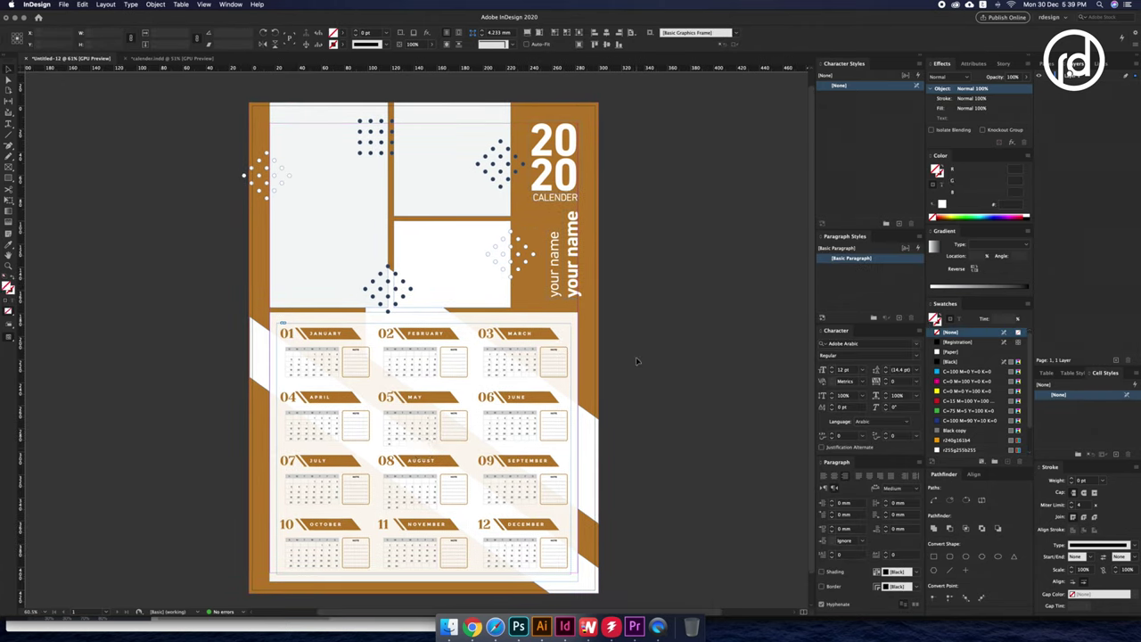
- Move the white diagonal stripe up-left and send it behind the calendar panel
left_click_drag(428, 348, 367, 361)
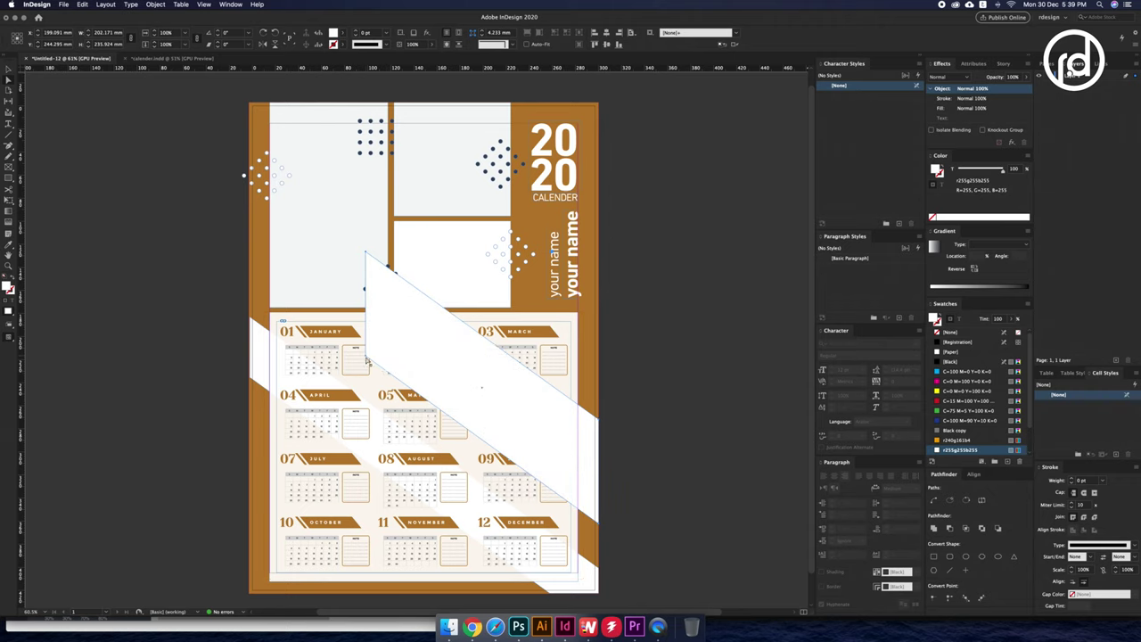
left_click_drag(355, 245, 249, 183)
key("ctrl+shift+bracketleft")
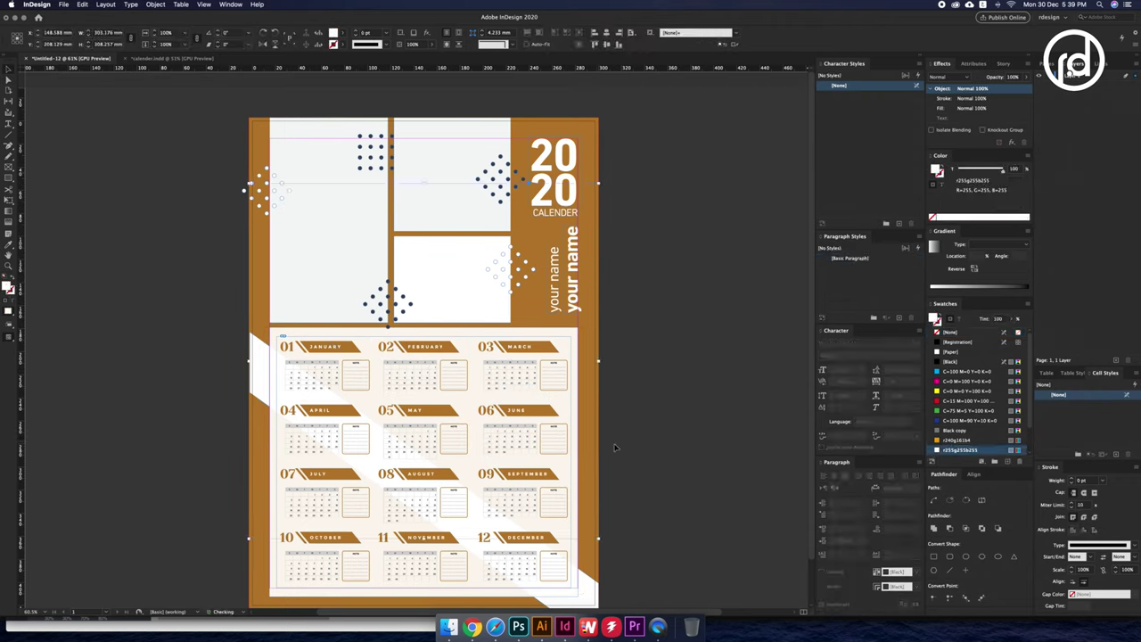
scroll(420, 158, "up", 3)
scroll(598, 334, "down", 4)
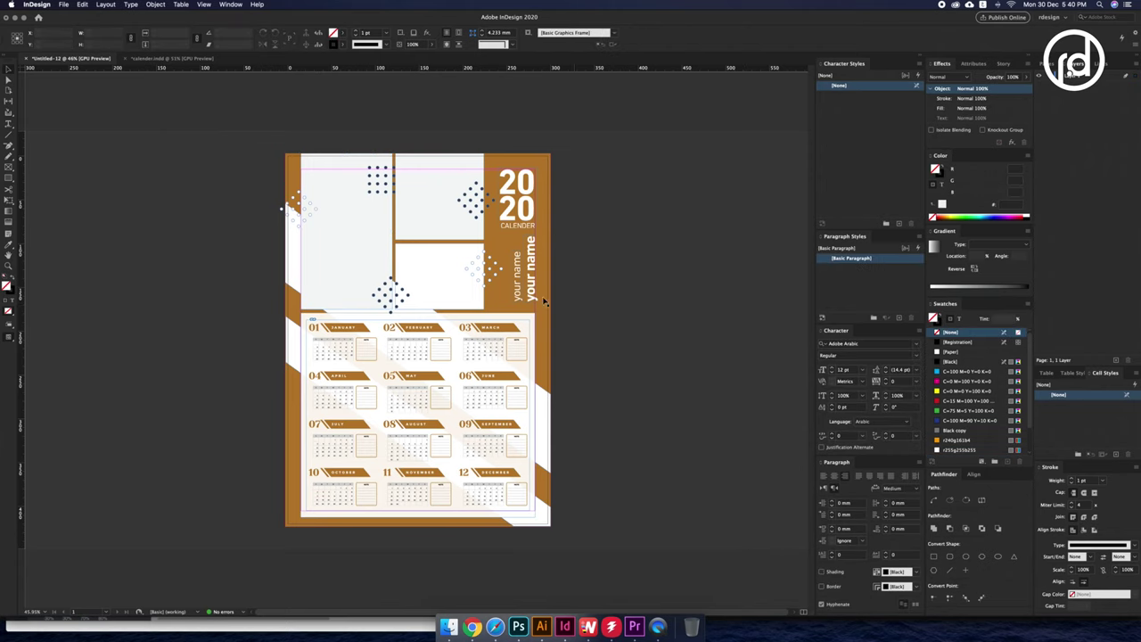
scroll(535, 232, "up", 3)
key("ctrl+0")
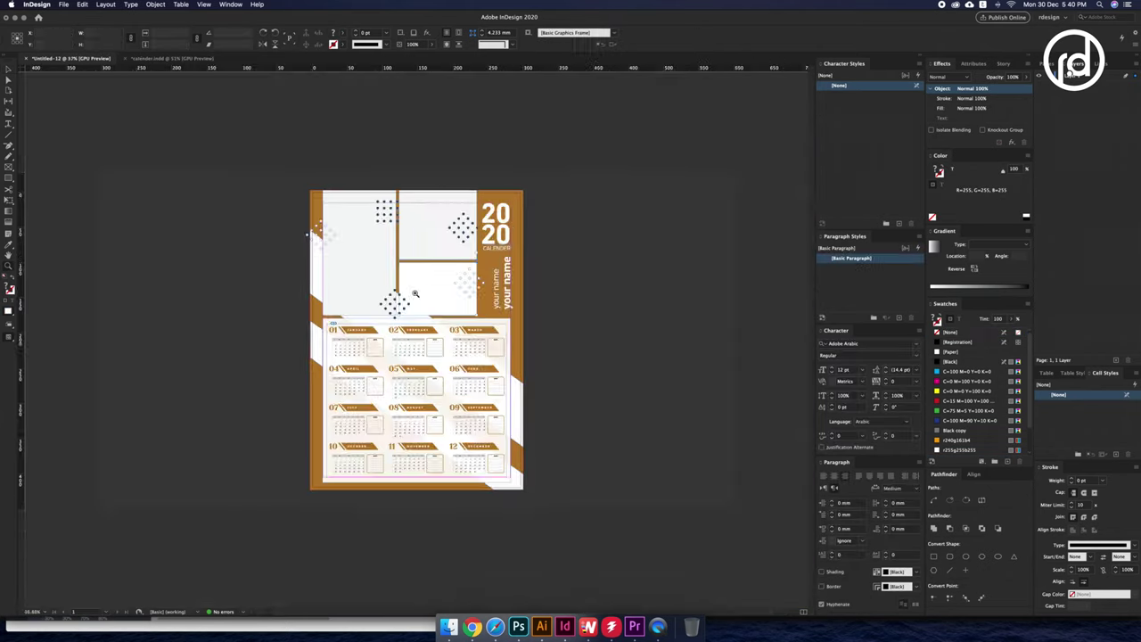